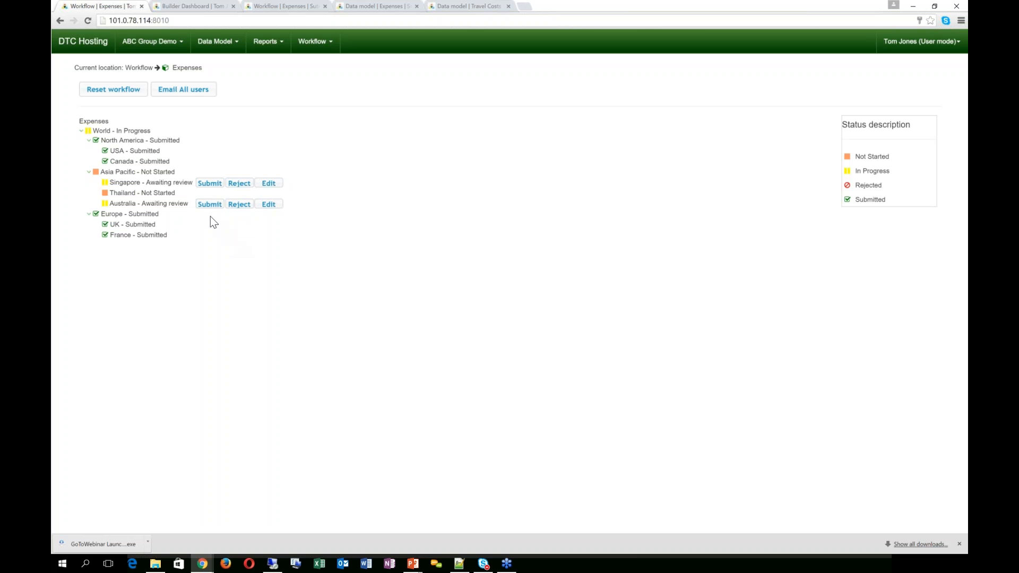
{"action": "left_click", "coordinate": [161, 208]}
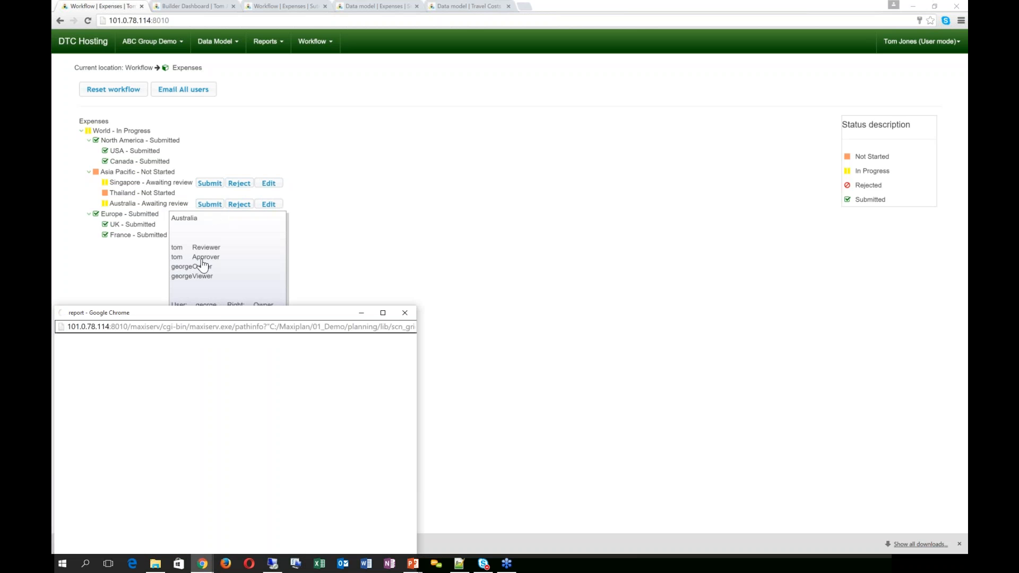
{"action": "left_click_drag", "start_coordinate": [290, 280], "coordinate": [392, 118]}
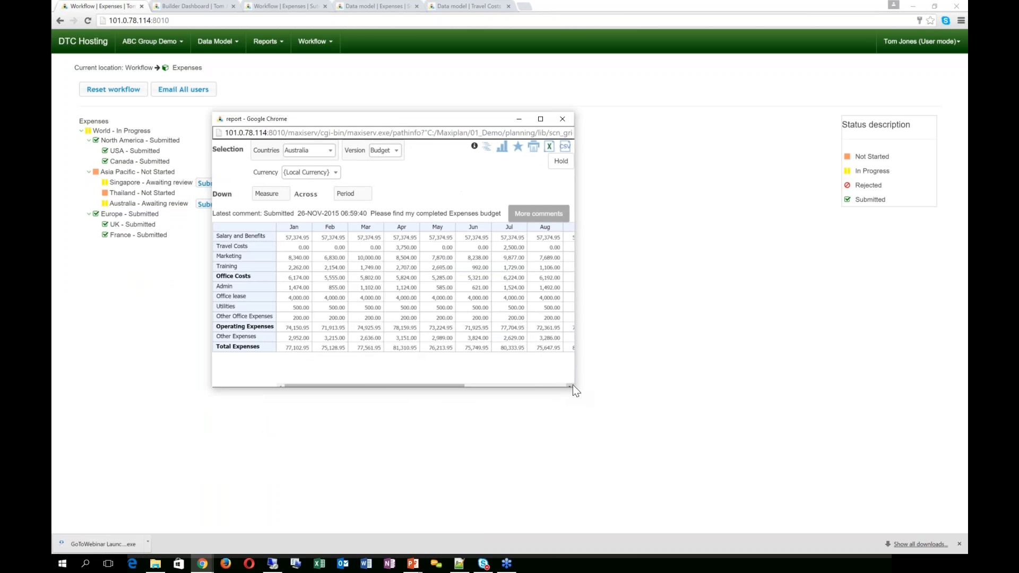
{"action": "left_click_drag", "start_coordinate": [574, 386], "coordinate": [806, 374]}
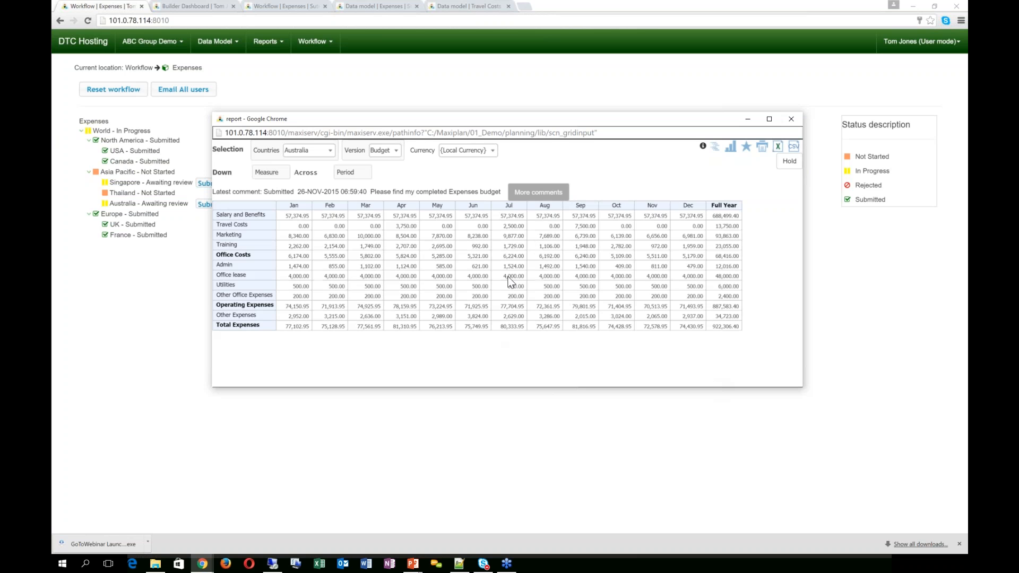
{"action": "left_click", "coordinate": [385, 150]}
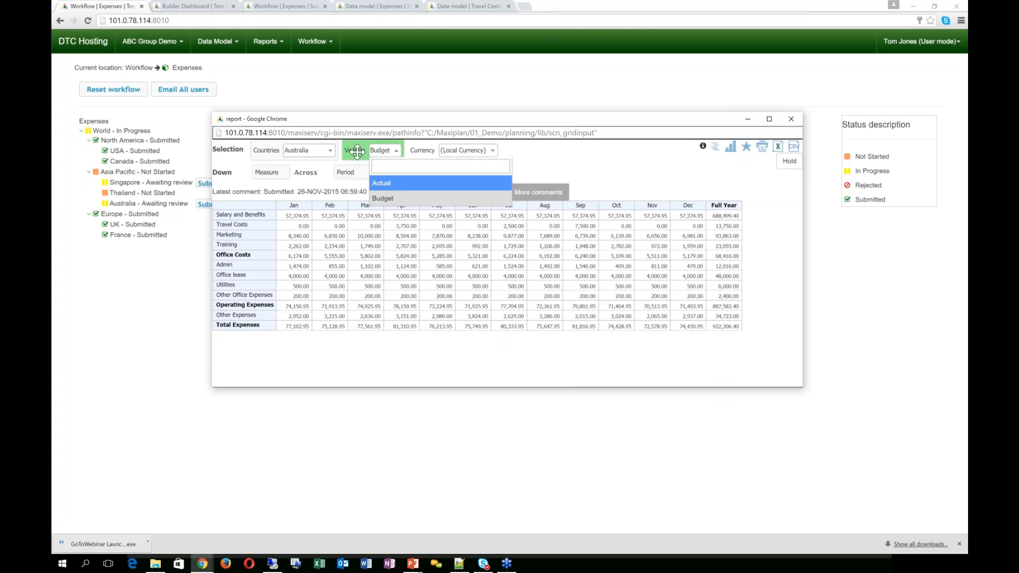
{"action": "left_click_drag", "start_coordinate": [354, 150], "coordinate": [467, 173]}
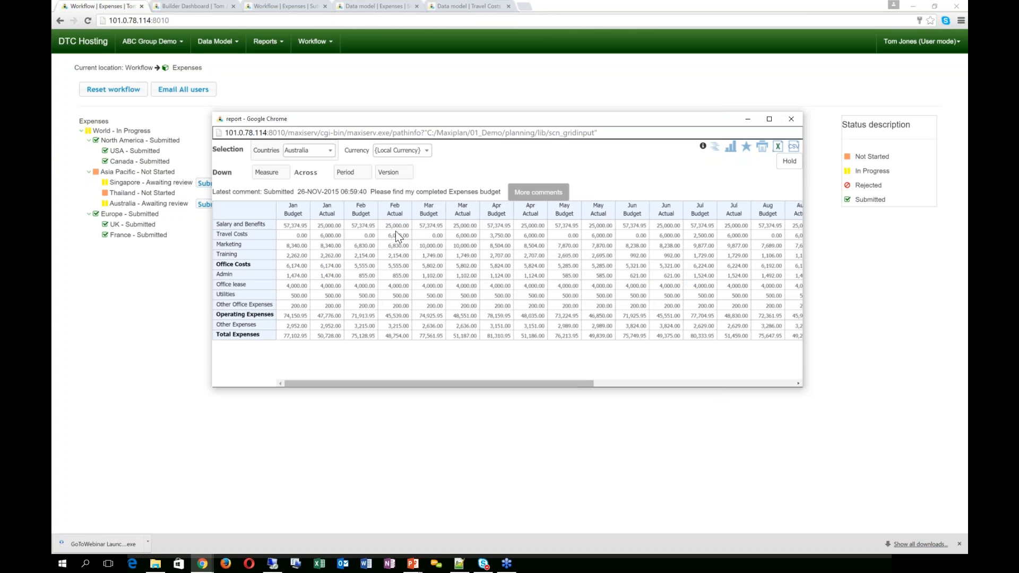
{"action": "left_click_drag", "start_coordinate": [348, 171], "coordinate": [462, 151]}
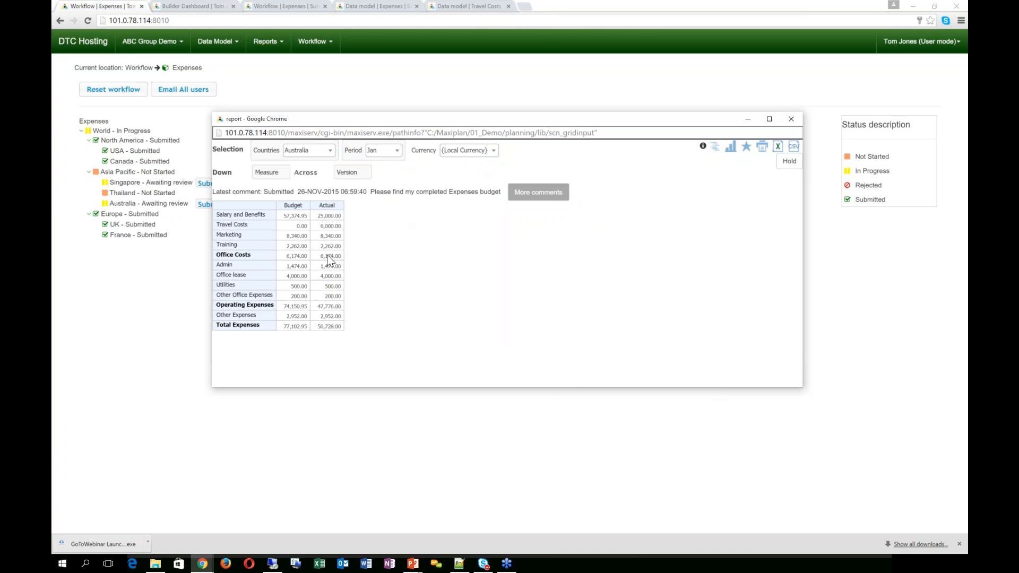
{"action": "left_click", "coordinate": [397, 151]}
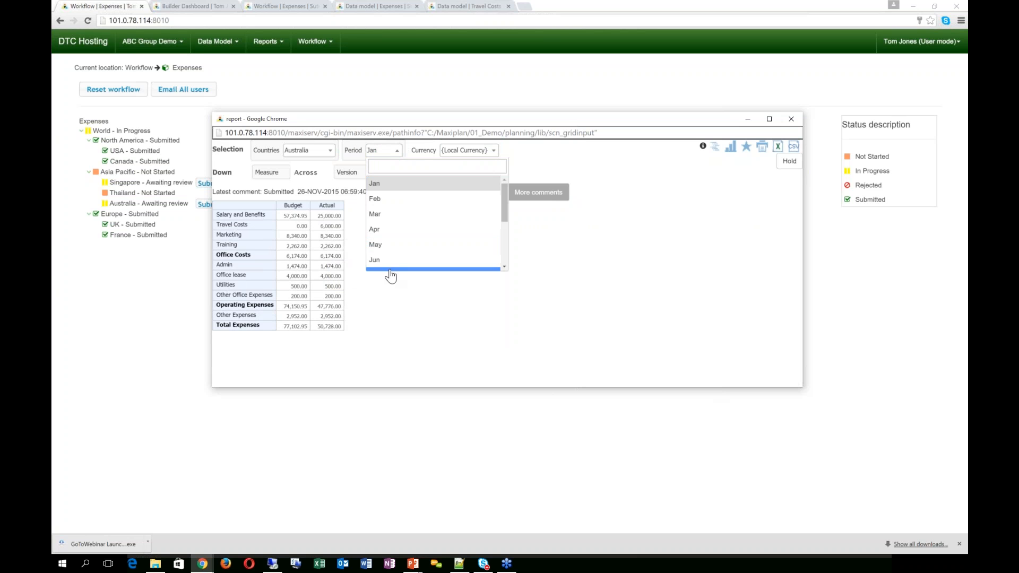
{"action": "scroll", "coordinate": [392, 258], "scroll_direction": "down", "scroll_amount": 2}
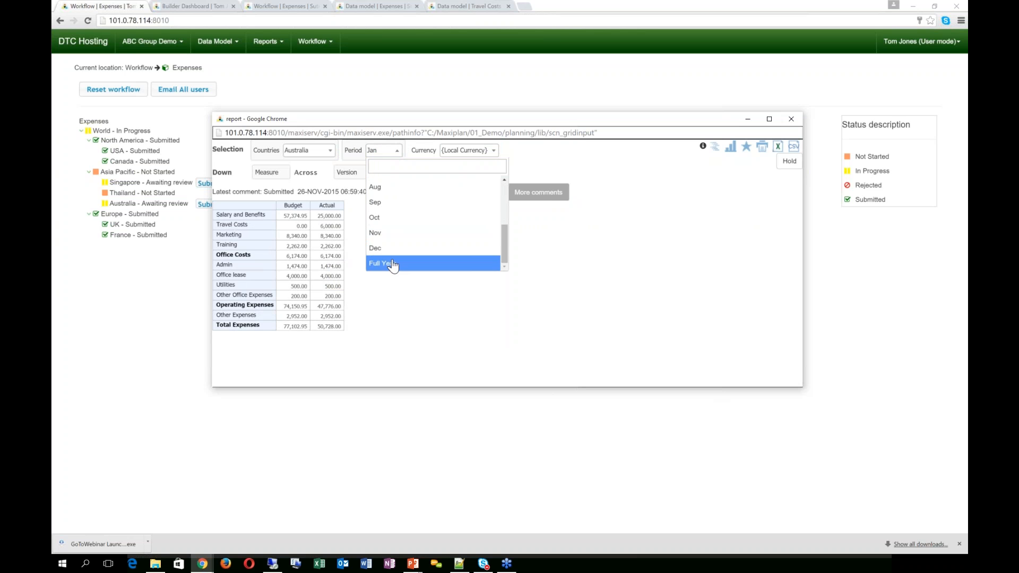
{"action": "left_click", "coordinate": [389, 263]}
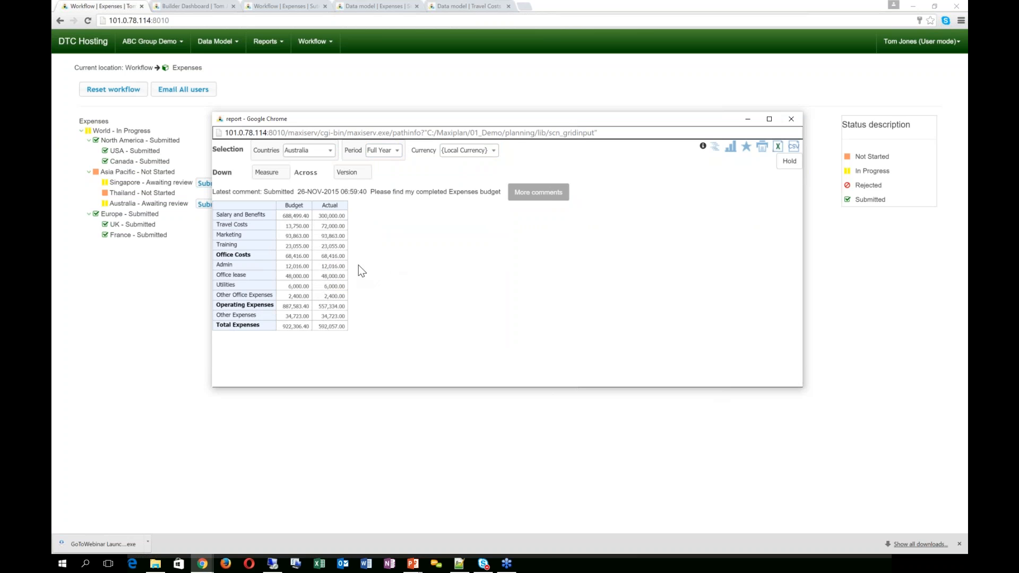
{"action": "left_click", "coordinate": [791, 120]}
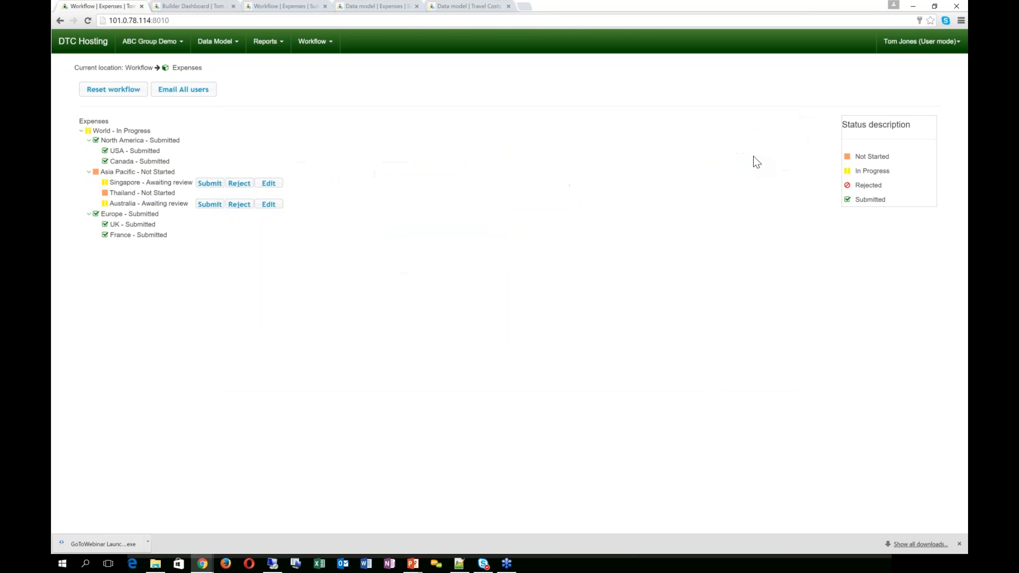
Step: Reject Australia's expenses with the comment 'Salaries & Wages are very over expectations need to go back to the drawing room'
{"action": "left_click", "coordinate": [240, 205]}
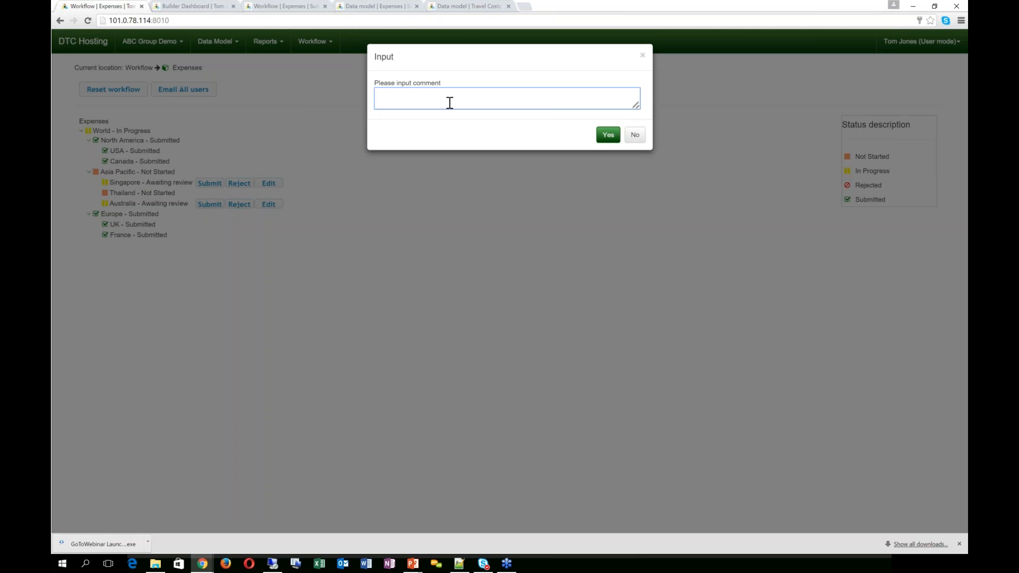
{"action": "type", "text": "Salaries & Wages are very over expectations need to go backt"}
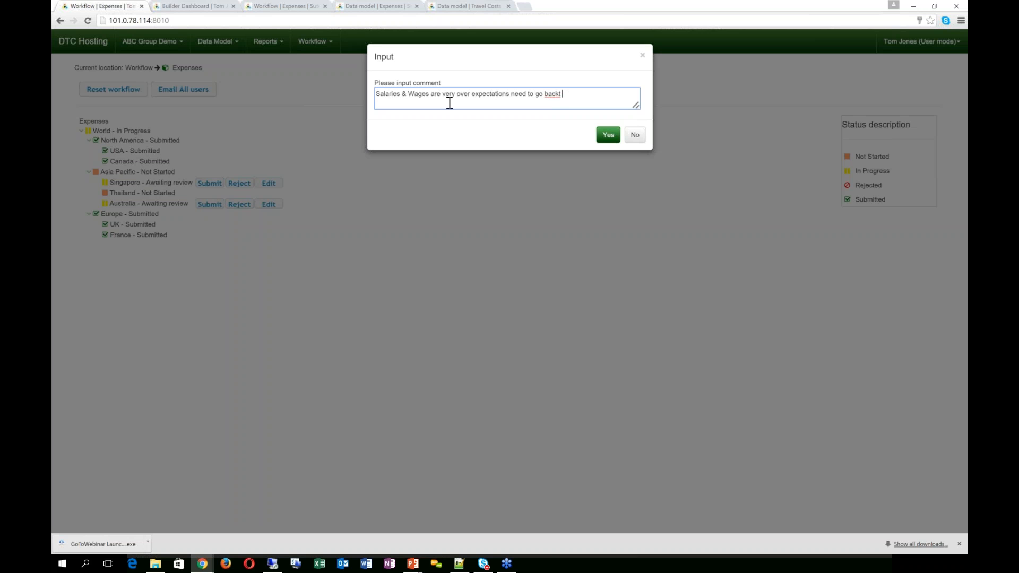
{"action": "key", "text": "BackSpace"}
{"action": "type", "text": "to the drawing room"}
Step: Confirm Australia's rejection, submit Singapore's expenses with comment 'great job!!', then advance the slide show to the 5 C's slide
{"action": "left_click", "coordinate": [607, 139]}
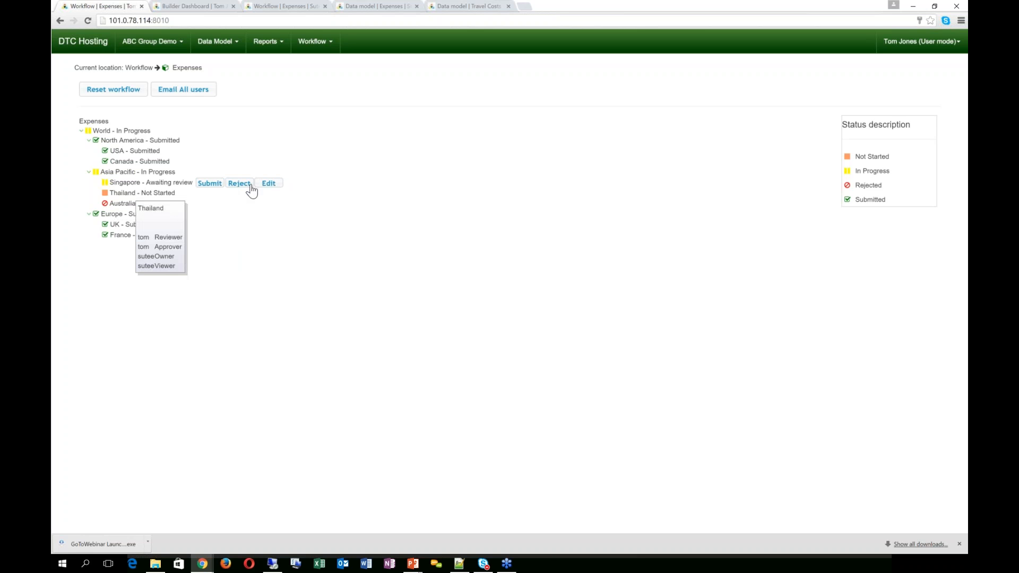
{"action": "left_click", "coordinate": [209, 185]}
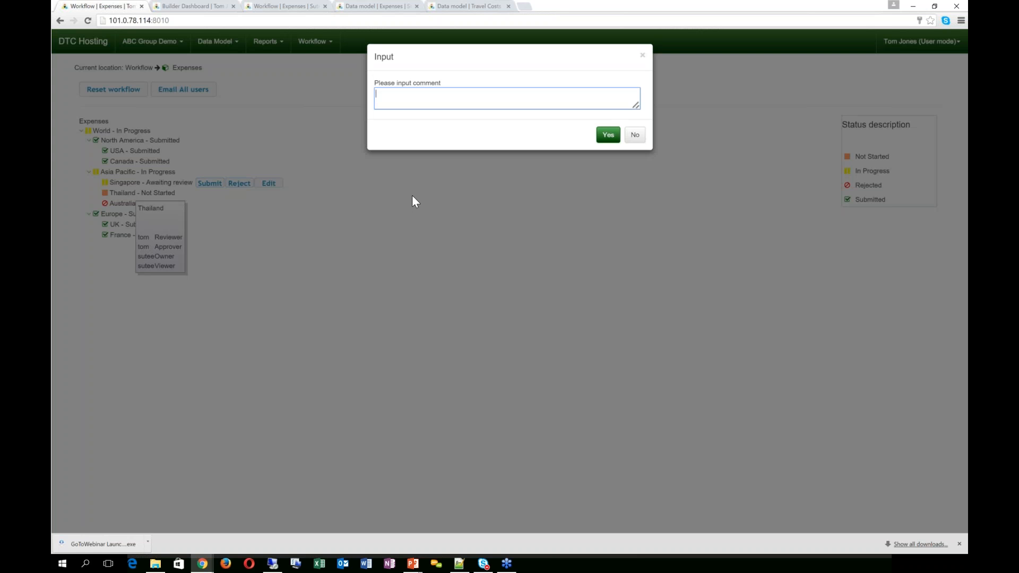
{"action": "type", "text": "great job!!"}
{"action": "left_click", "coordinate": [609, 136]}
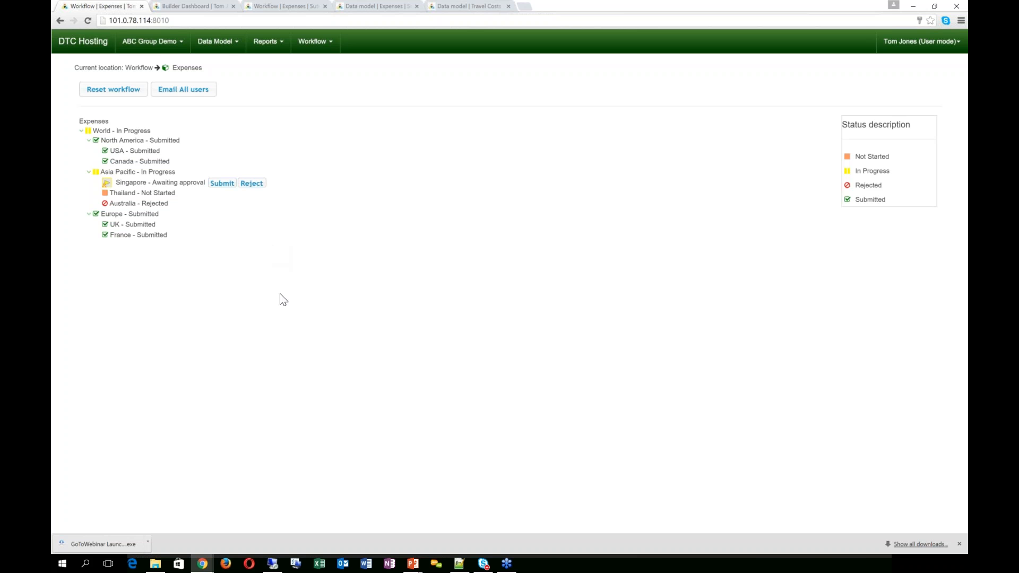
{"action": "left_click", "coordinate": [436, 531]}
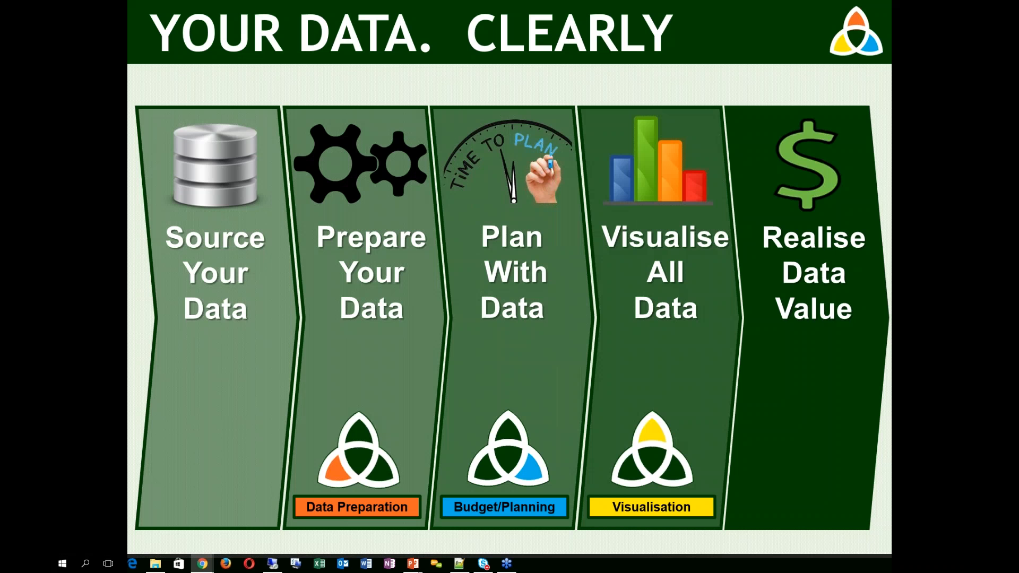
{"action": "key", "text": "Right"}
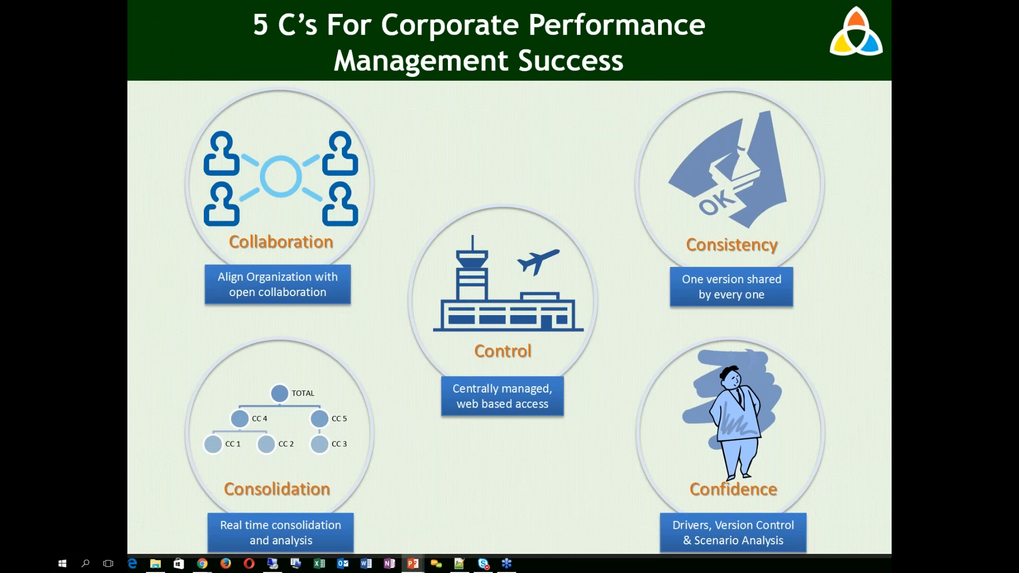
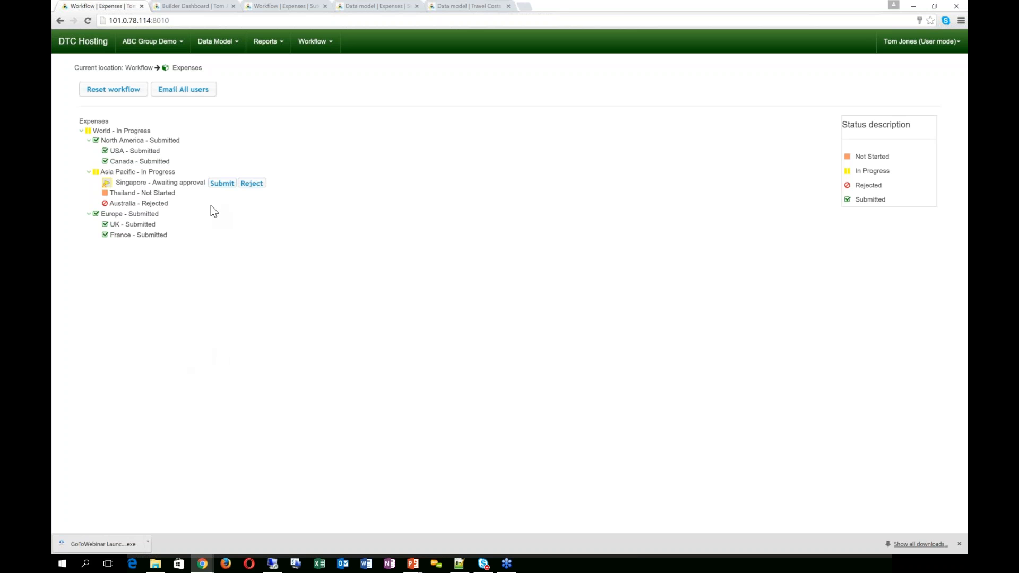
Step: View the Expenses workflow tree with Thailand still Not Started and Singapore awaiting approval
{"action": "mouse_move", "coordinate": [162, 197]}
Step: Switch to the Thailand owner's view and open the Thailand Budget expenses input grid
{"action": "left_click", "coordinate": [284, 11]}
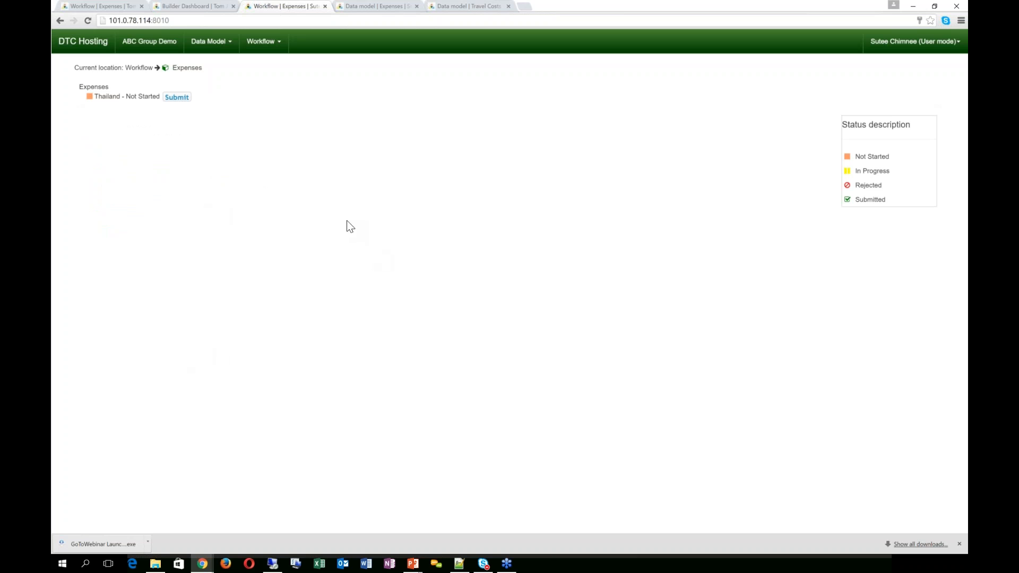
{"action": "mouse_move", "coordinate": [108, 106]}
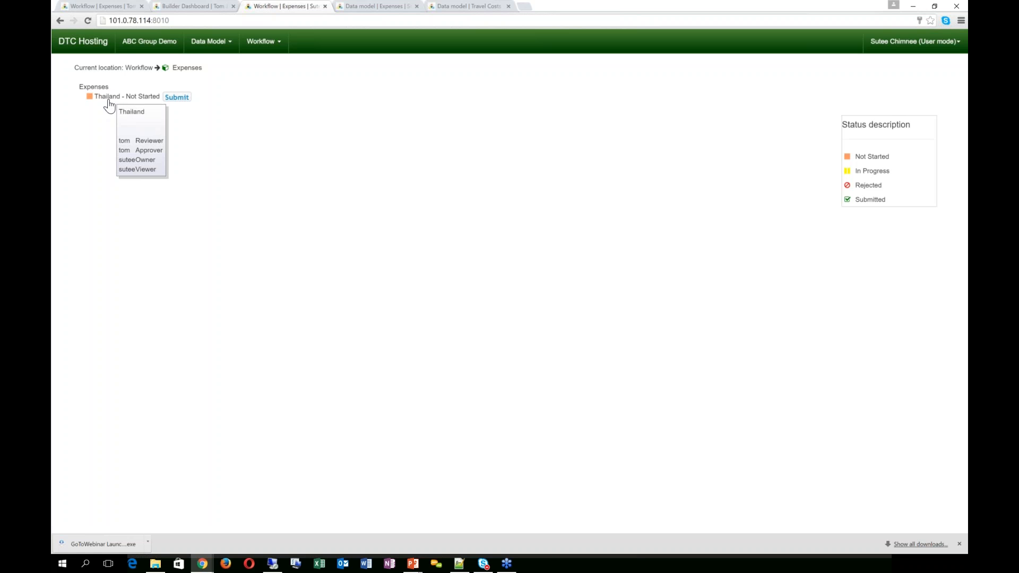
{"action": "left_click", "coordinate": [358, 8]}
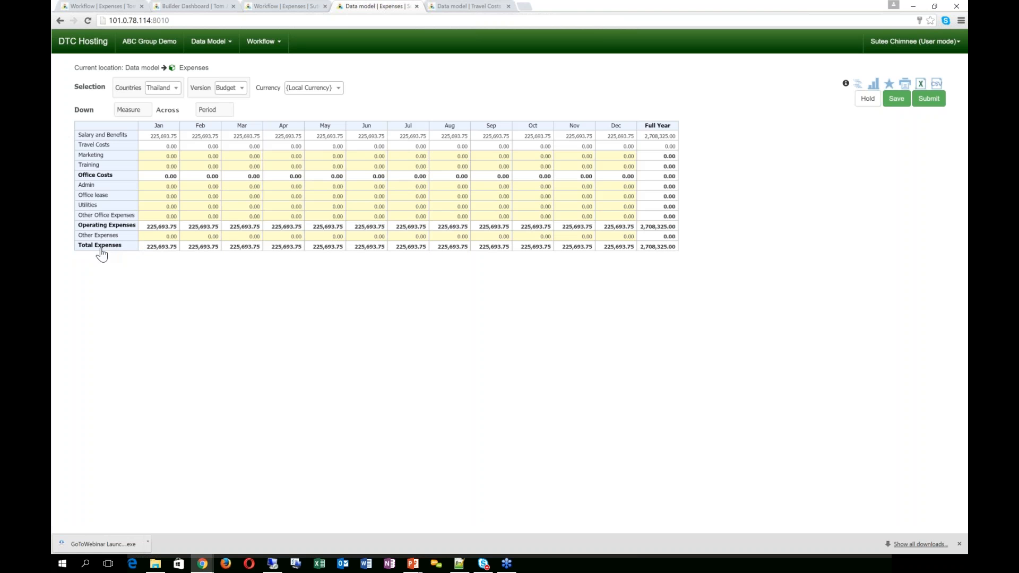
Step: Fill every Marketing month with 4,000 starting from January using 4k>
{"action": "mouse_move", "coordinate": [103, 255]}
{"action": "type", "text": "4000"}
{"action": "key", "text": "Tab"}
{"action": "key", "text": "shift+Tab"}
{"action": "type", "text": "4k>"}
{"action": "key", "text": "Tab"}
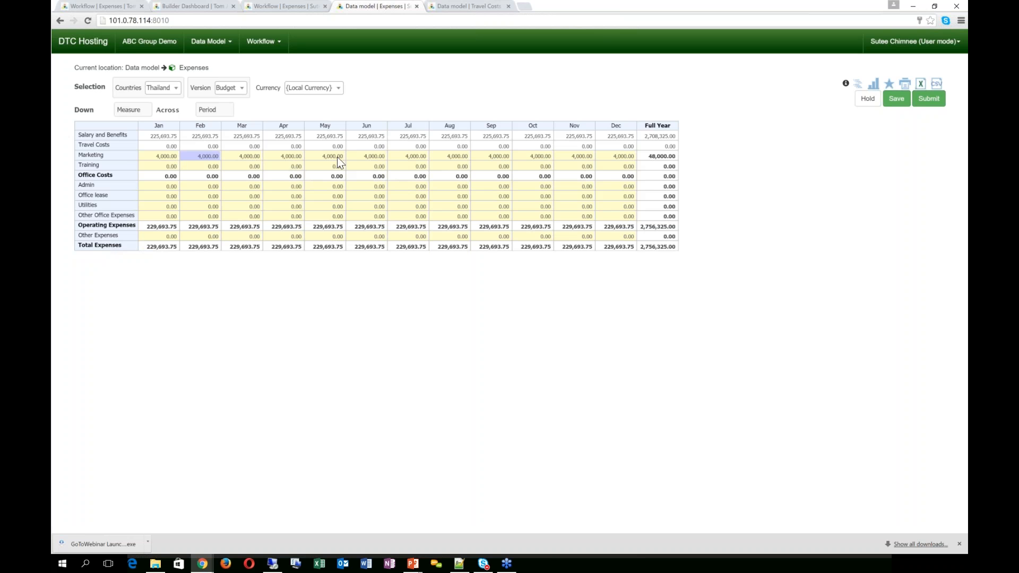
Step: Raise Marketing to 6,000 from June onward, then set the full-year total to 75,000
{"action": "left_click", "coordinate": [365, 155]}
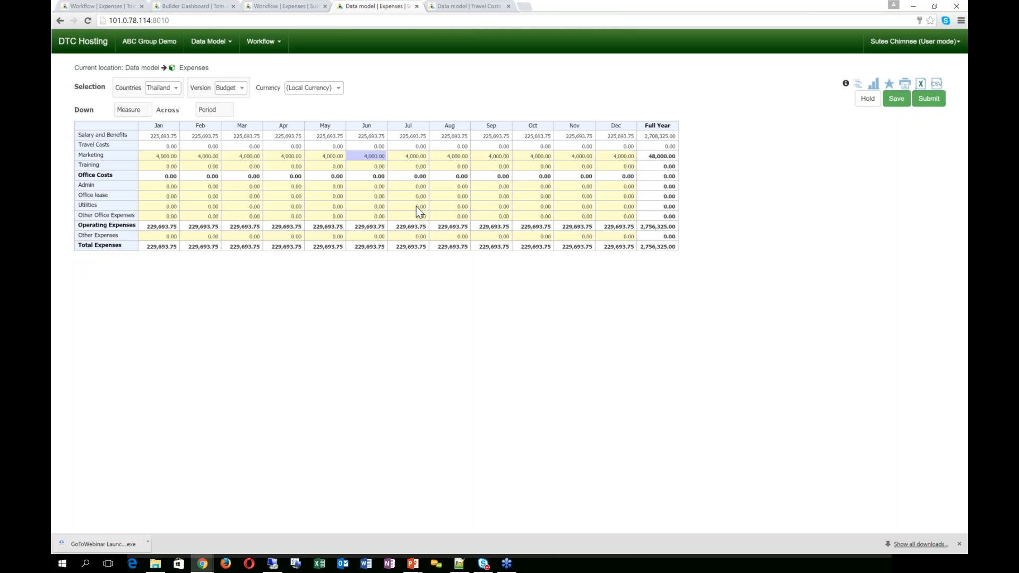
{"action": "type", "text": "4"}
{"action": "key", "text": "Tab"}
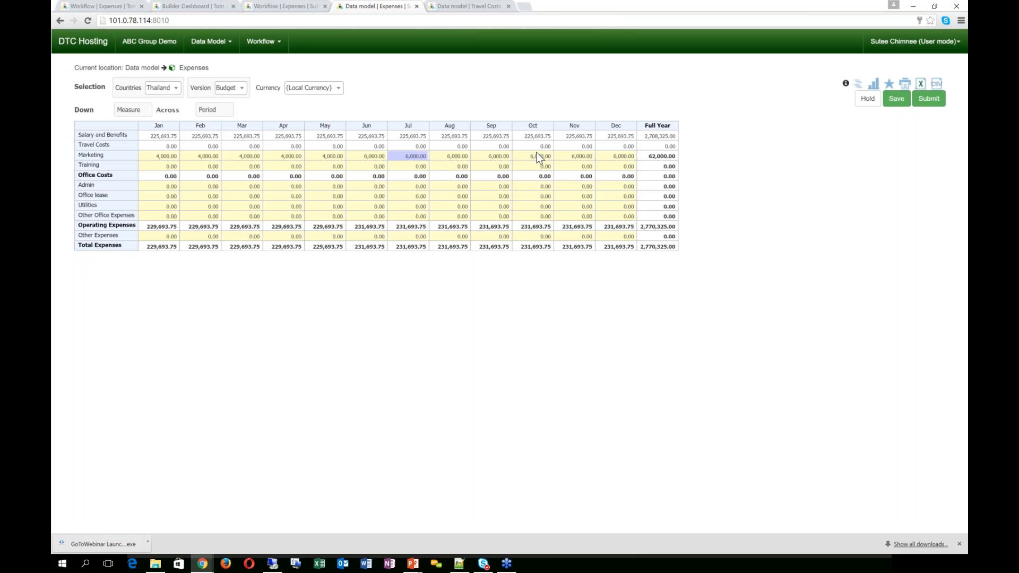
{"action": "left_click", "coordinate": [660, 157]}
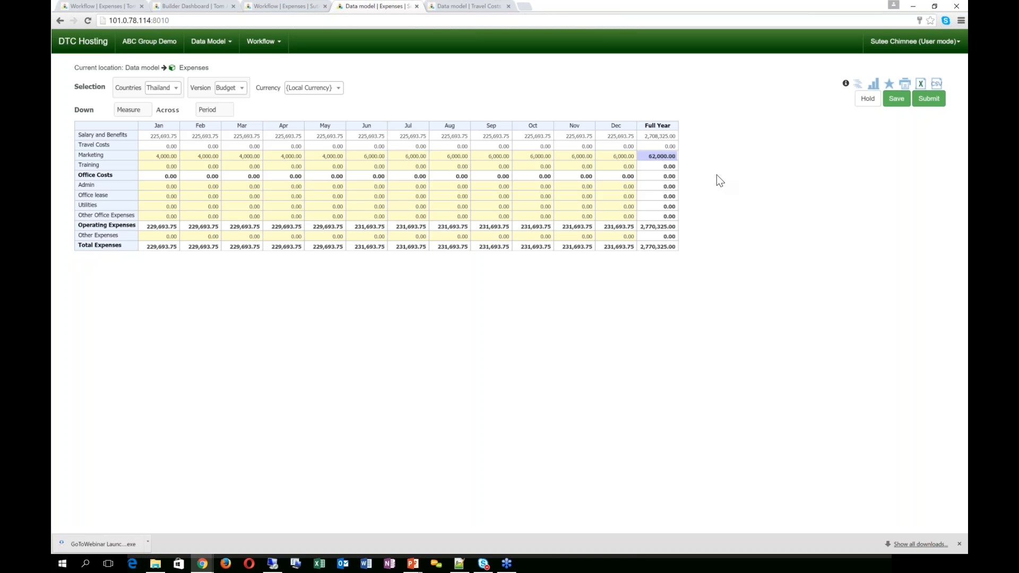
{"action": "type", "text": "75k"}
{"action": "key", "text": "Tab"}
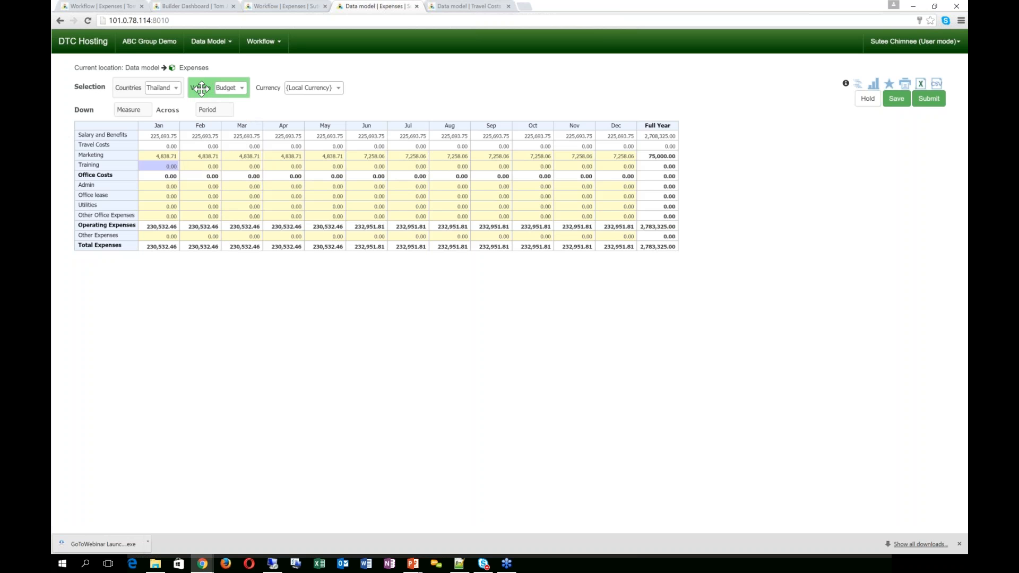
Step: Save Thailand's 75,000 Marketing budget and dismiss the warning and confirmation messages
{"action": "left_click_drag", "start_coordinate": [201, 89], "coordinate": [329, 112]}
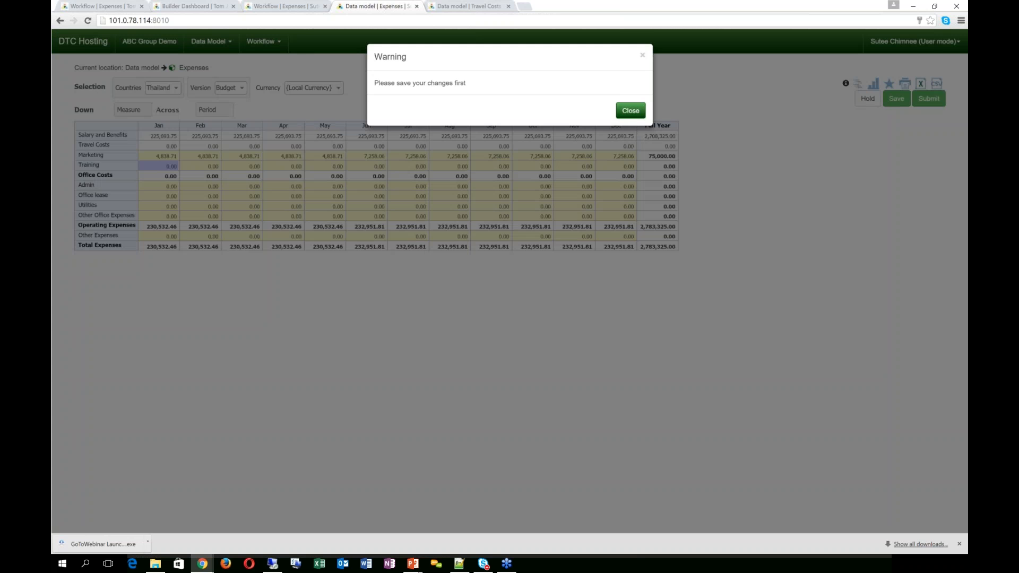
{"action": "left_click", "coordinate": [630, 112]}
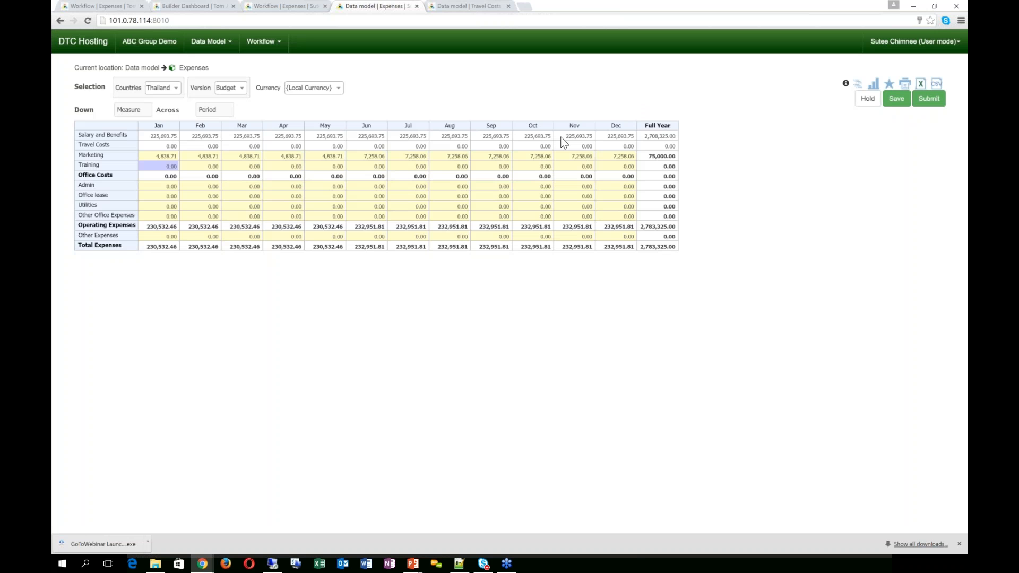
{"action": "left_click", "coordinate": [897, 99]}
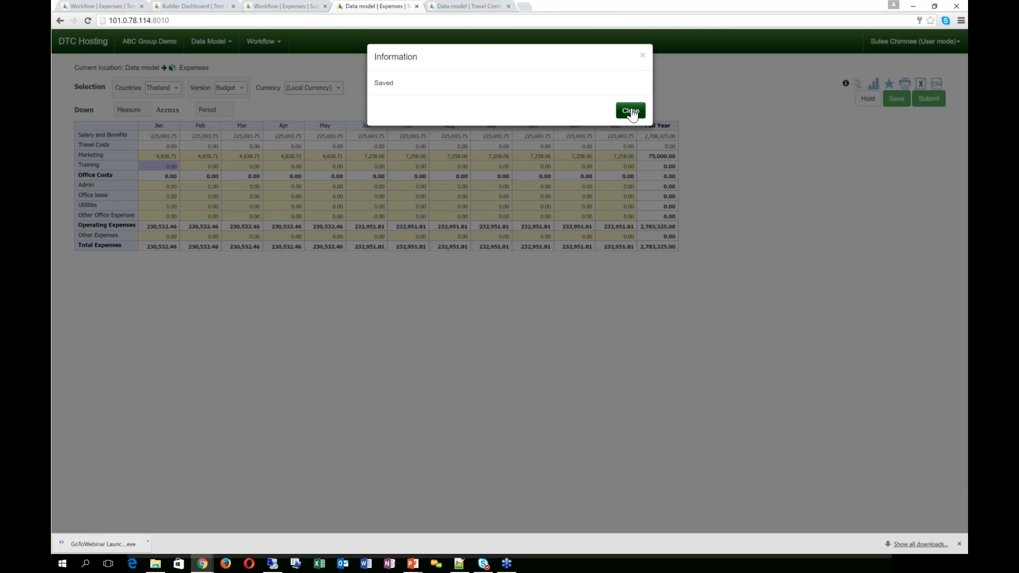
{"action": "left_click", "coordinate": [631, 111]}
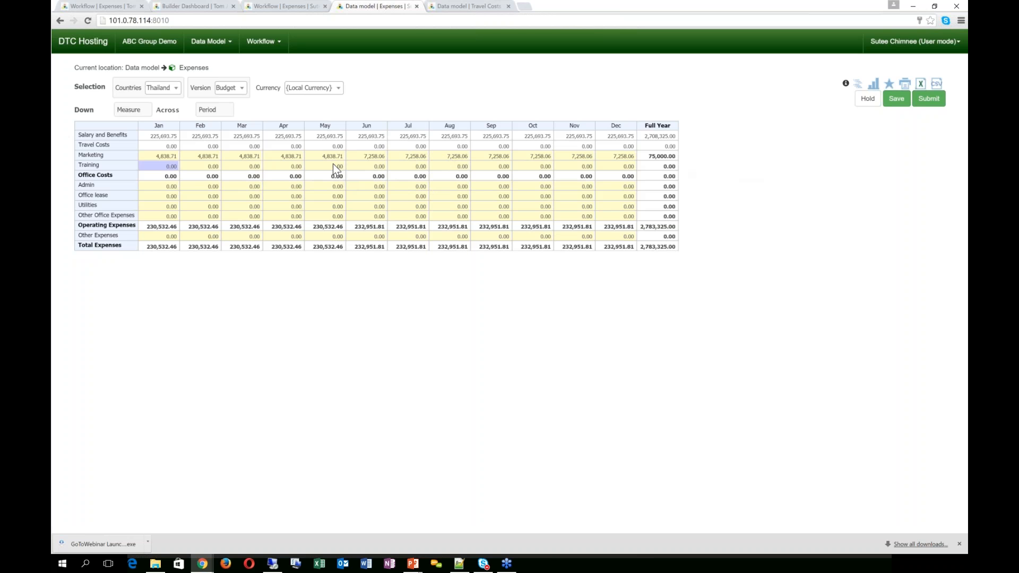
Step: Pivot Thailand's grid to show January Budget beside Actual, with Version across and Period fixed to Jan
{"action": "left_click", "coordinate": [126, 9]}
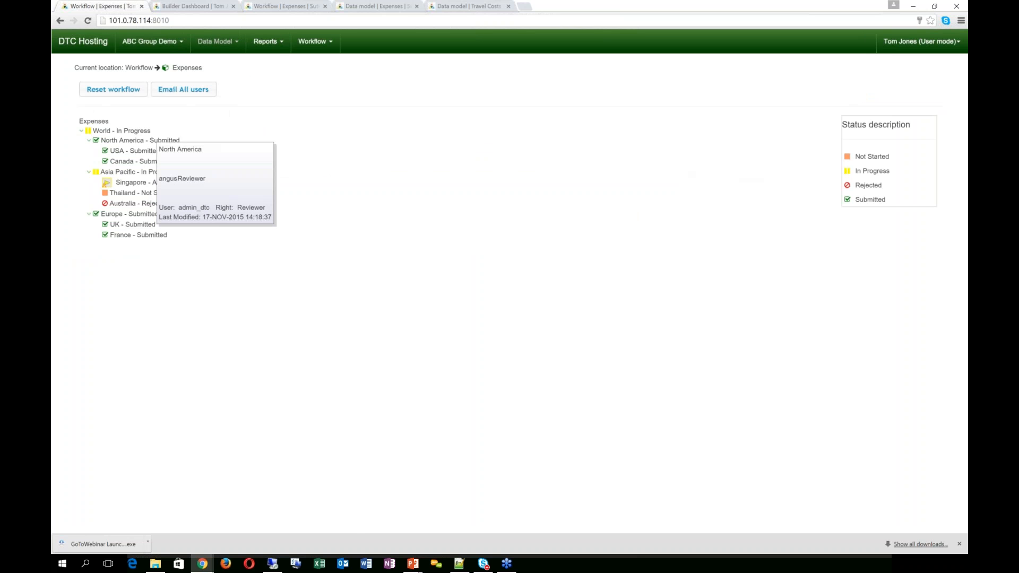
{"action": "left_click", "coordinate": [316, 41]}
{"action": "left_click", "coordinate": [318, 62]}
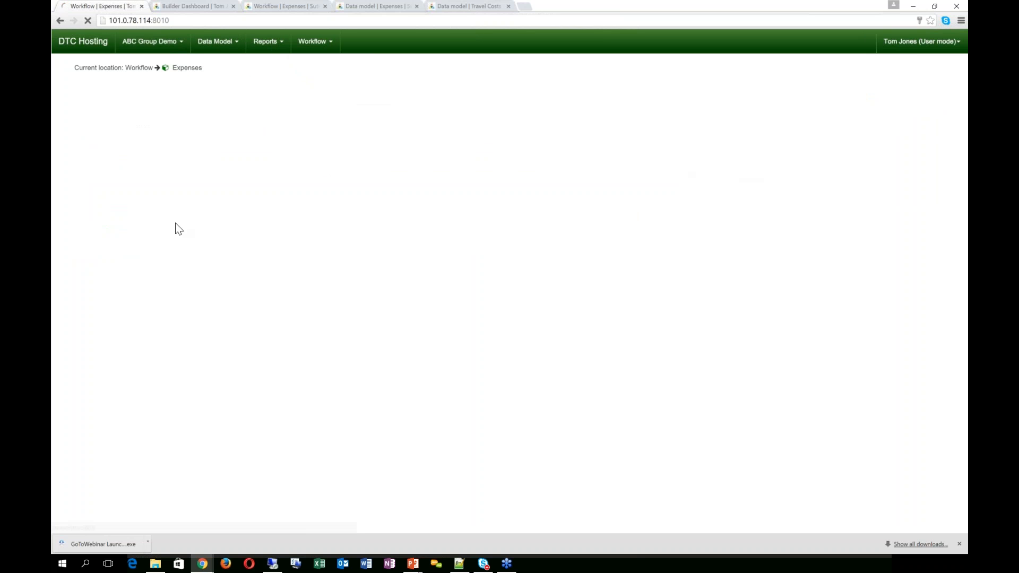
{"action": "mouse_move", "coordinate": [108, 200]}
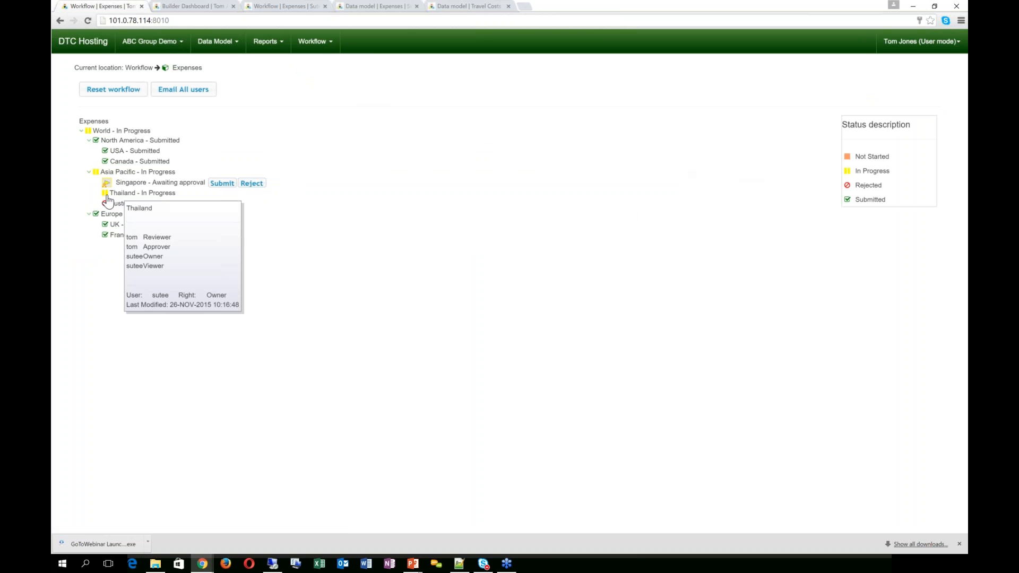
{"action": "left_click", "coordinate": [289, 9]}
{"action": "left_click", "coordinate": [364, 8]}
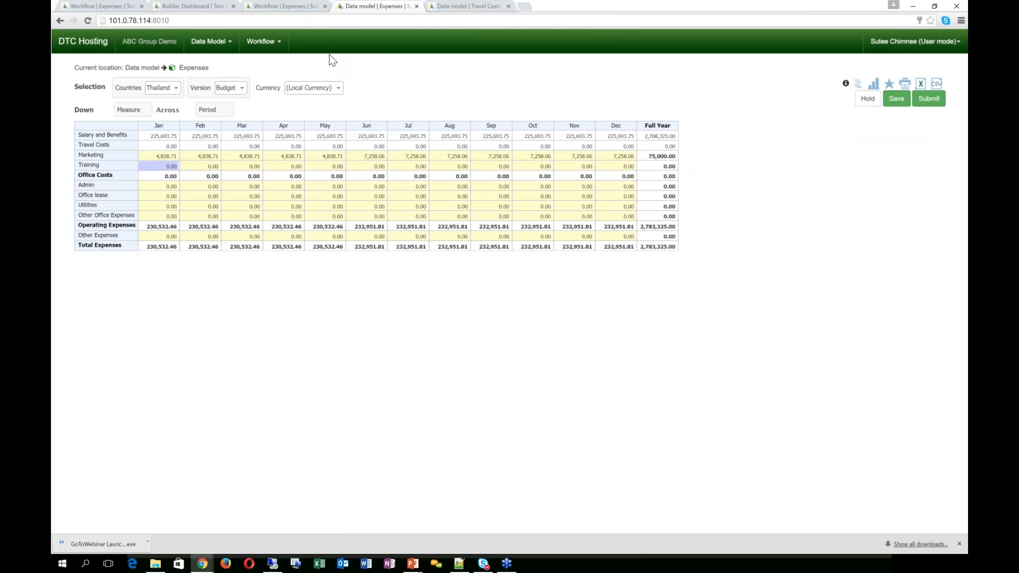
{"action": "left_click_drag", "start_coordinate": [204, 87], "coordinate": [317, 108]}
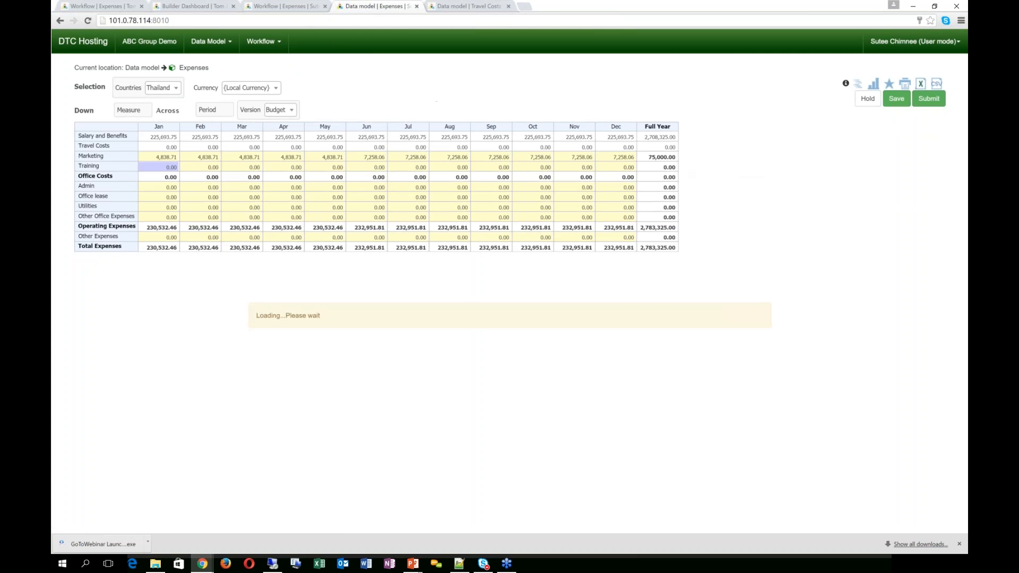
{"action": "left_click_drag", "start_coordinate": [216, 110], "coordinate": [302, 89]}
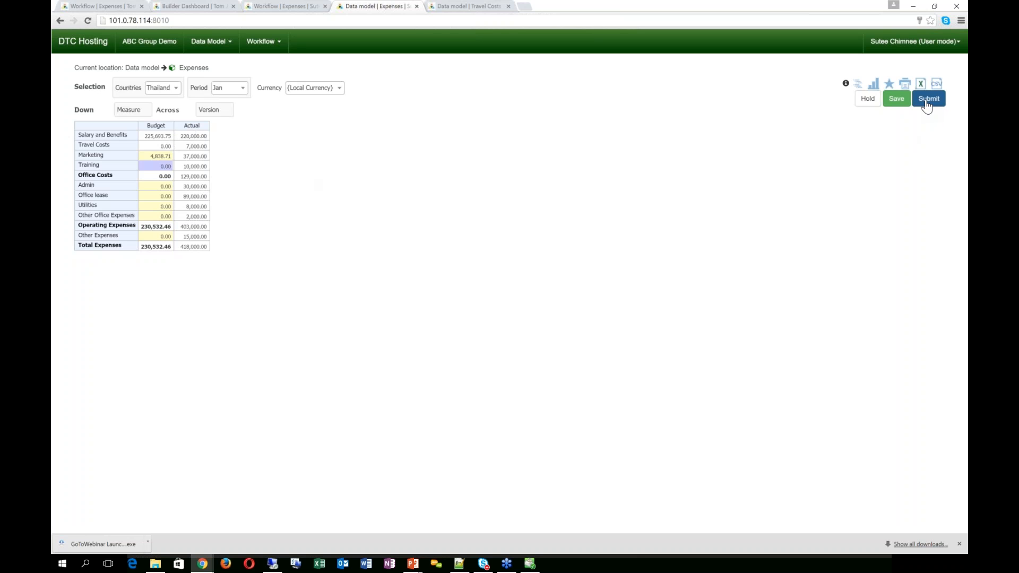
Step: Submit Thailand's expenses with the comment 'All Finished with the budget process' and close the confirmation
{"action": "left_click", "coordinate": [928, 101]}
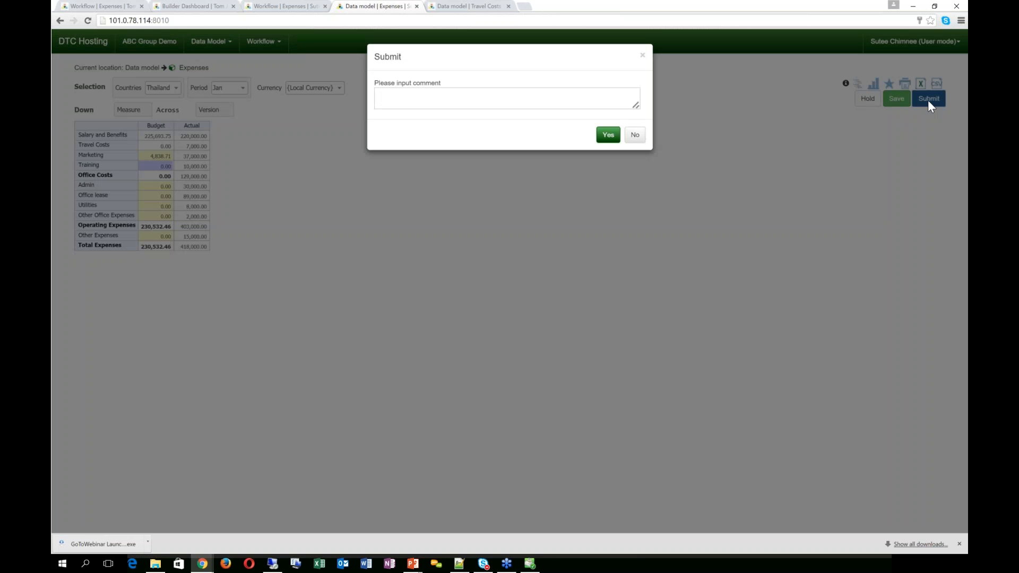
{"action": "left_click", "coordinate": [432, 98]}
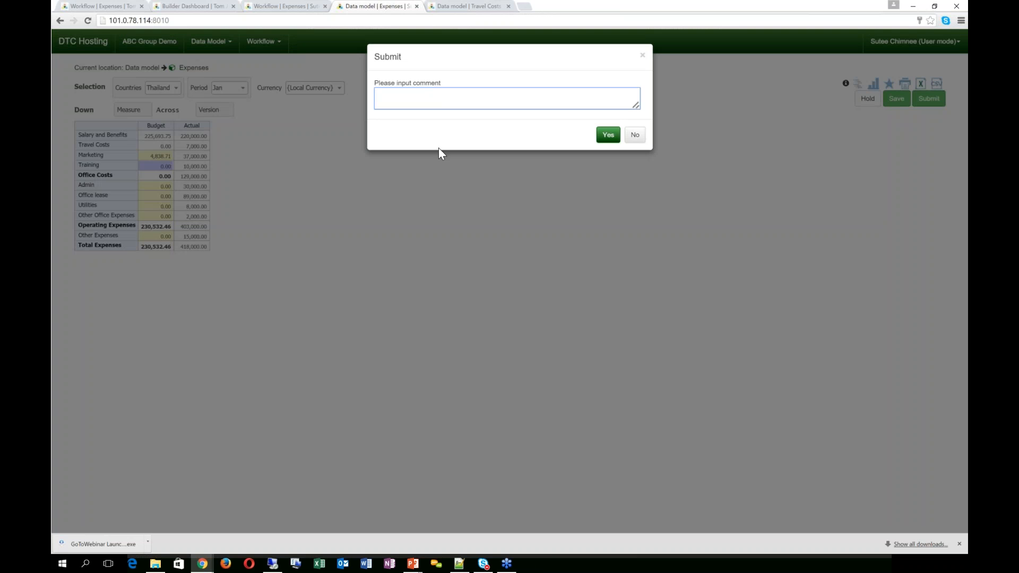
{"action": "type", "text": "All Finished with the bdu"}
{"action": "key", "text": "BackSpace"}
{"action": "key", "text": "BackSpace"}
{"action": "type", "text": "udget process"}
{"action": "left_click", "coordinate": [605, 137]}
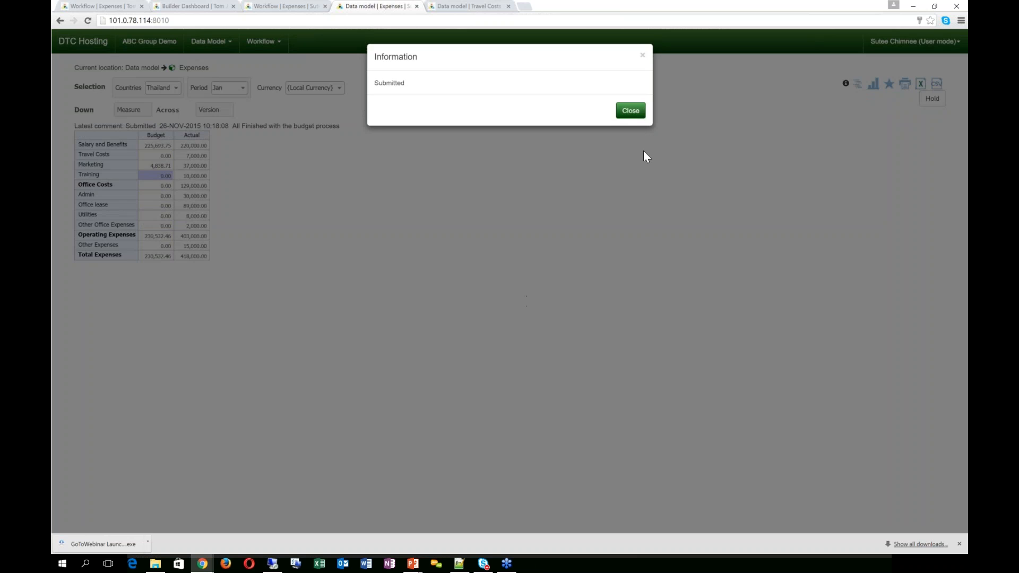
{"action": "left_click", "coordinate": [629, 111]}
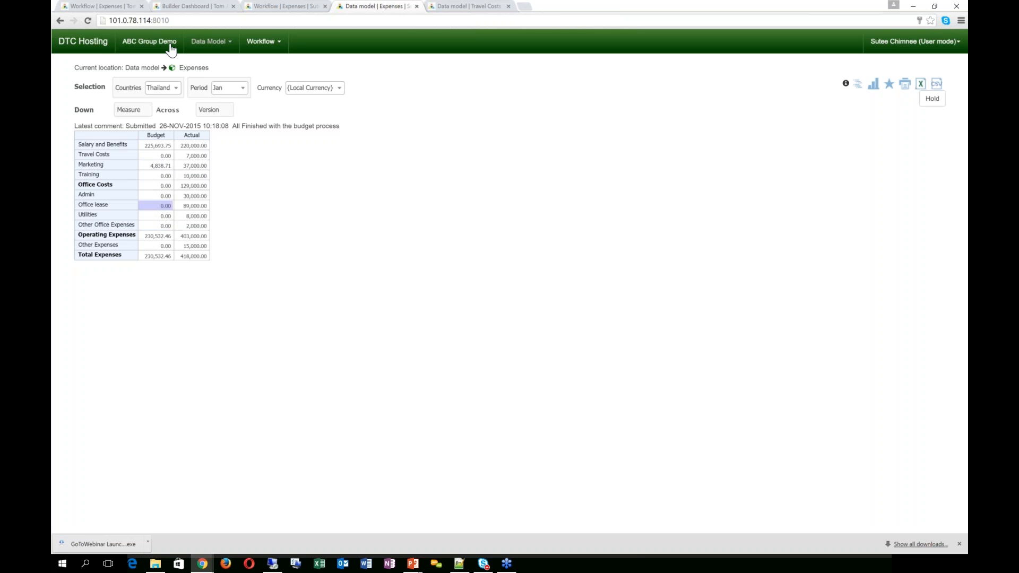
Step: As administrator, refresh the Expenses tree and pass Thailand from review with comment 'All'
{"action": "left_click", "coordinate": [116, 9]}
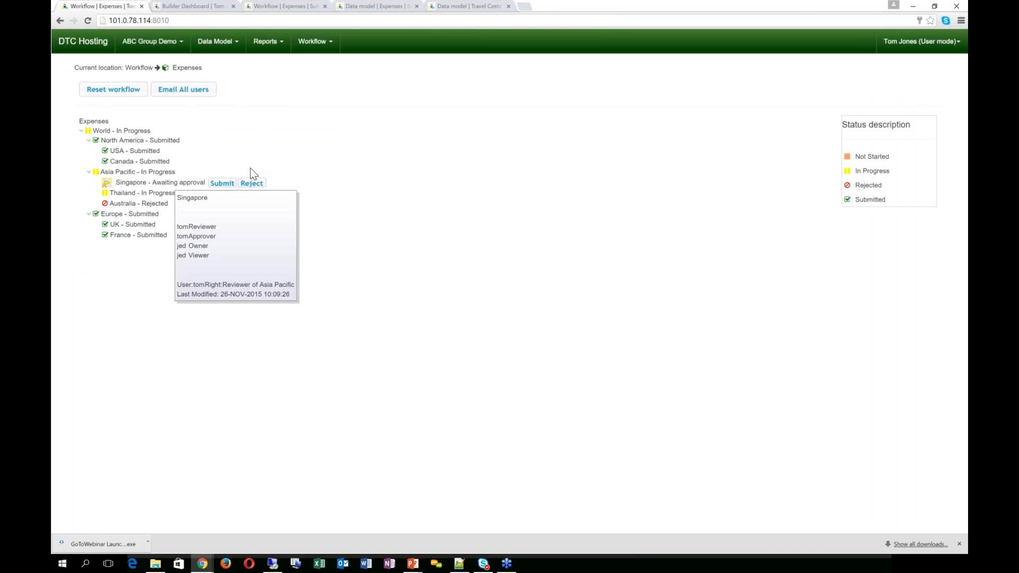
{"action": "left_click", "coordinate": [321, 41]}
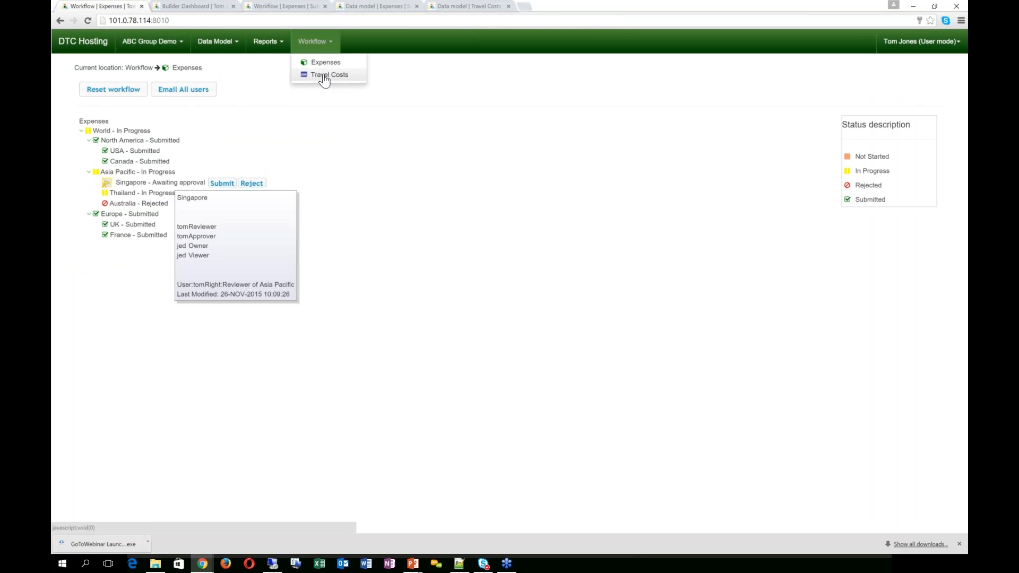
{"action": "left_click", "coordinate": [322, 74]}
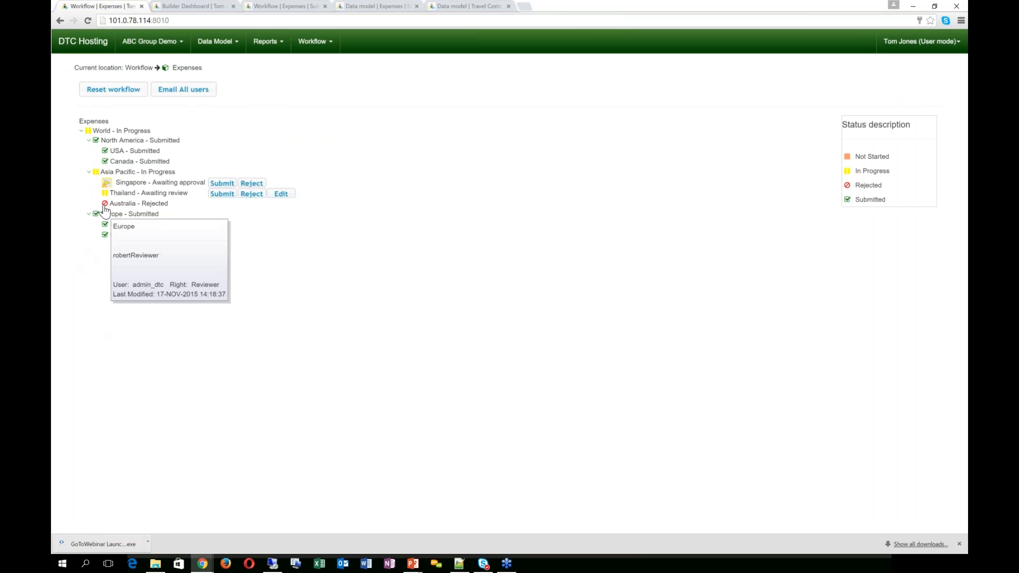
{"action": "mouse_move", "coordinate": [159, 196]}
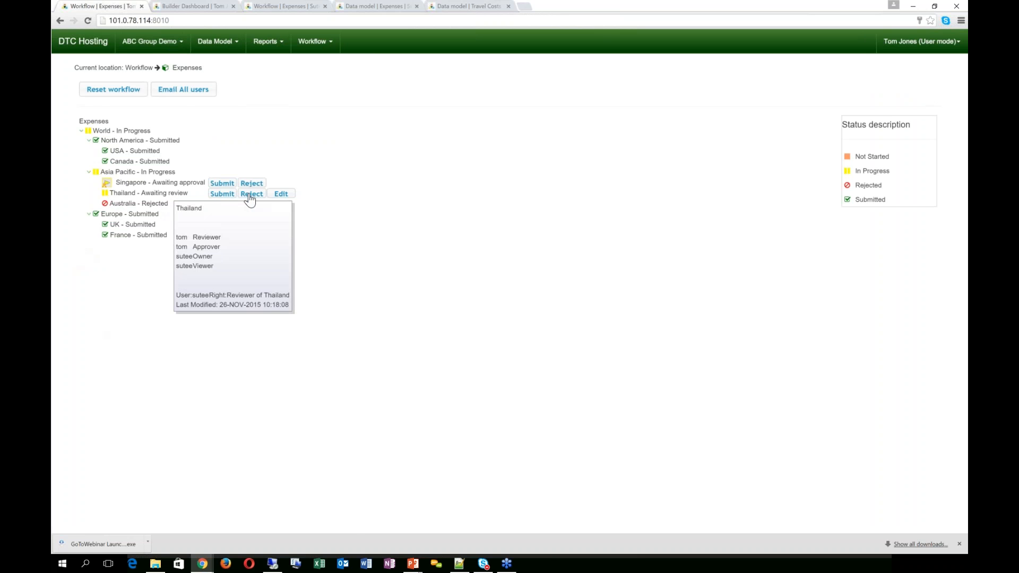
{"action": "left_click", "coordinate": [229, 194]}
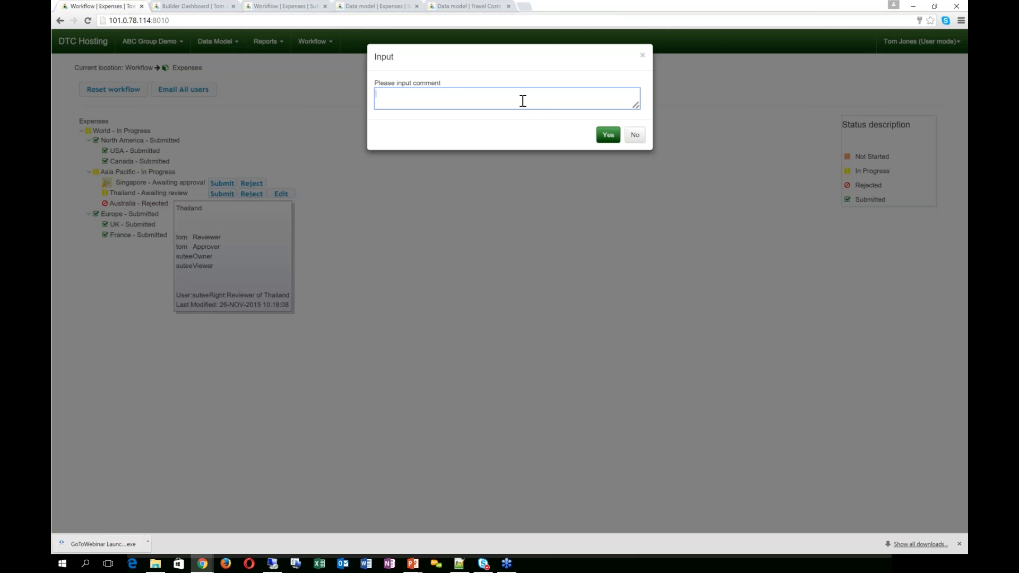
{"action": "type", "text": "All"}
{"action": "left_click", "coordinate": [605, 136]}
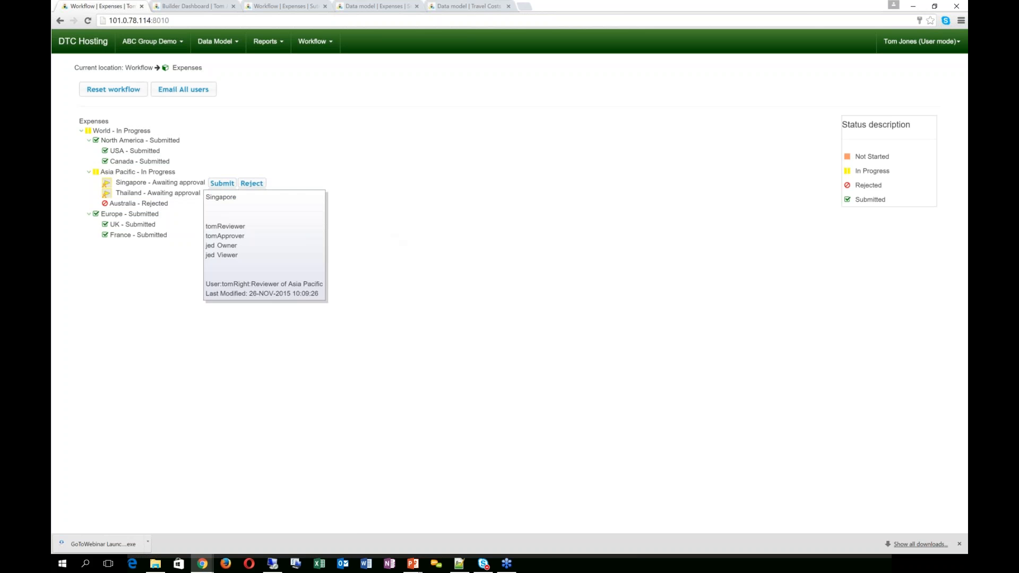
{"action": "mouse_move", "coordinate": [170, 175]}
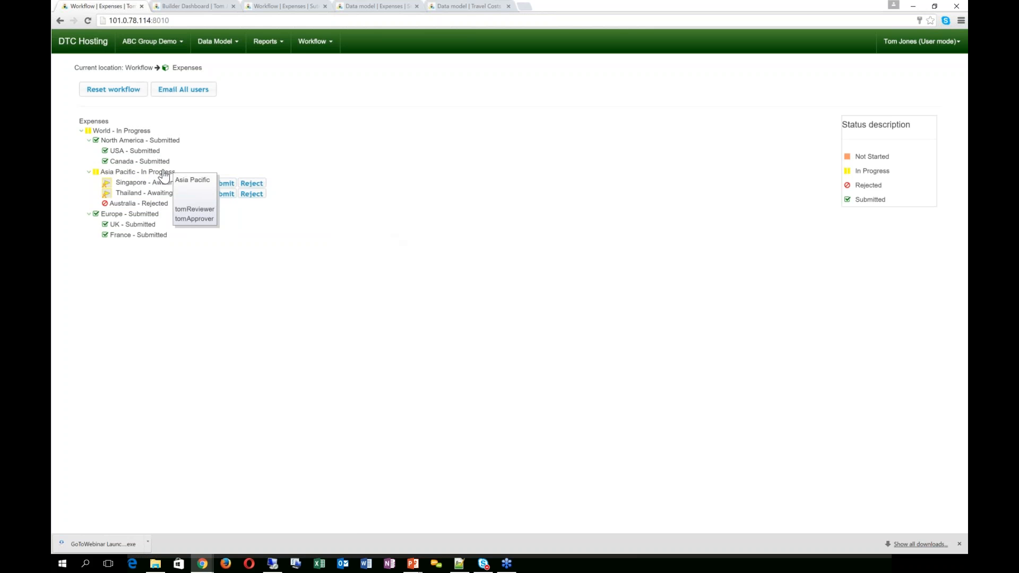
Step: Approve Thailand's expenses, then bring up Thailand's empty Travel Costs form
{"action": "left_click", "coordinate": [219, 195]}
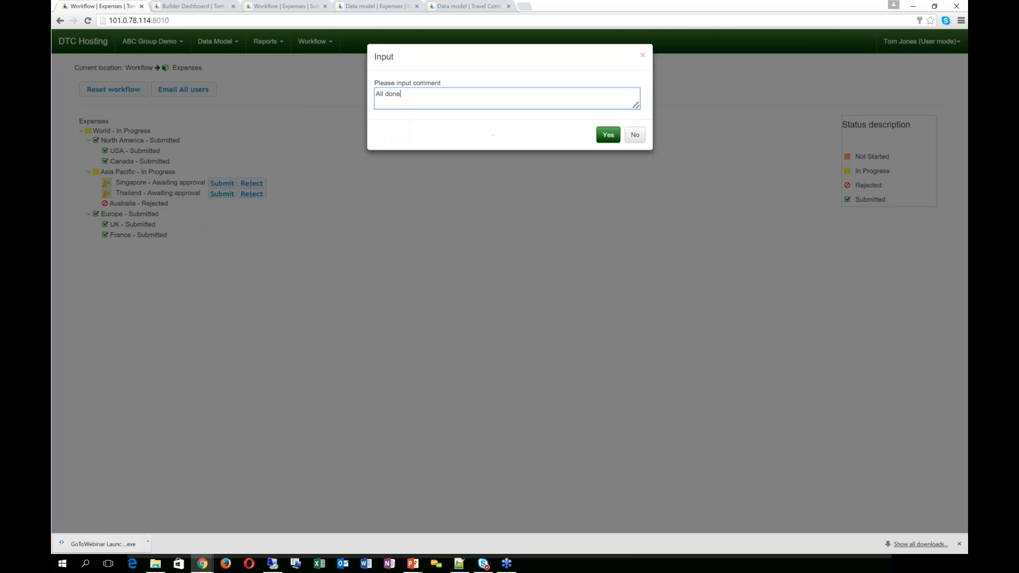
{"action": "left_click", "coordinate": [606, 135]}
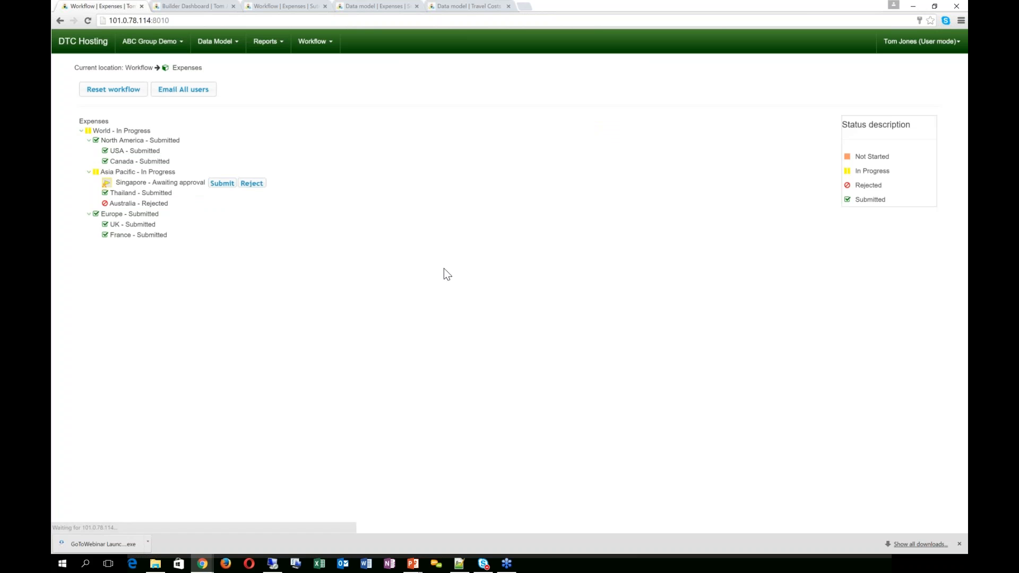
{"action": "mouse_move", "coordinate": [106, 197]}
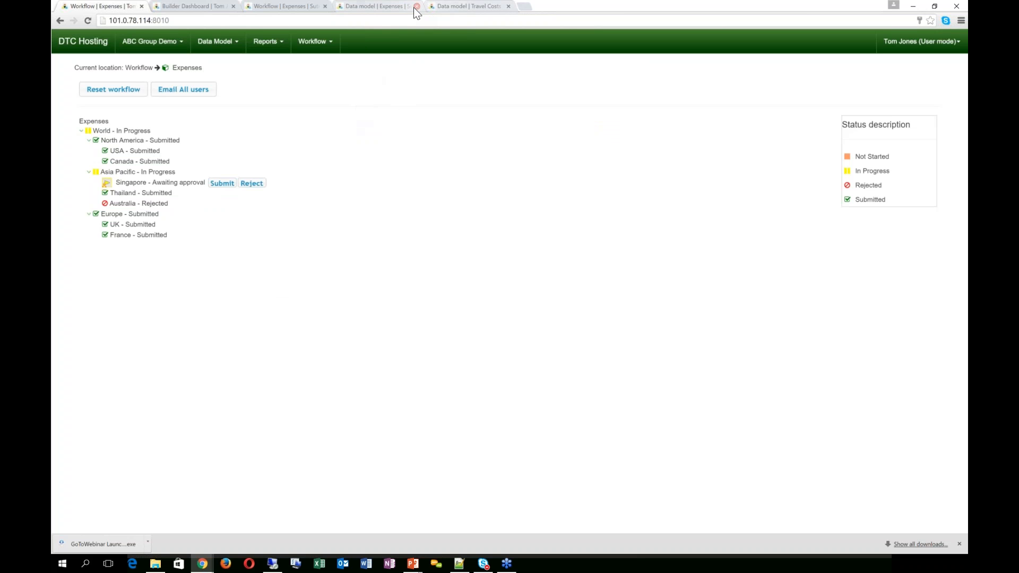
{"action": "left_click", "coordinate": [438, 5]}
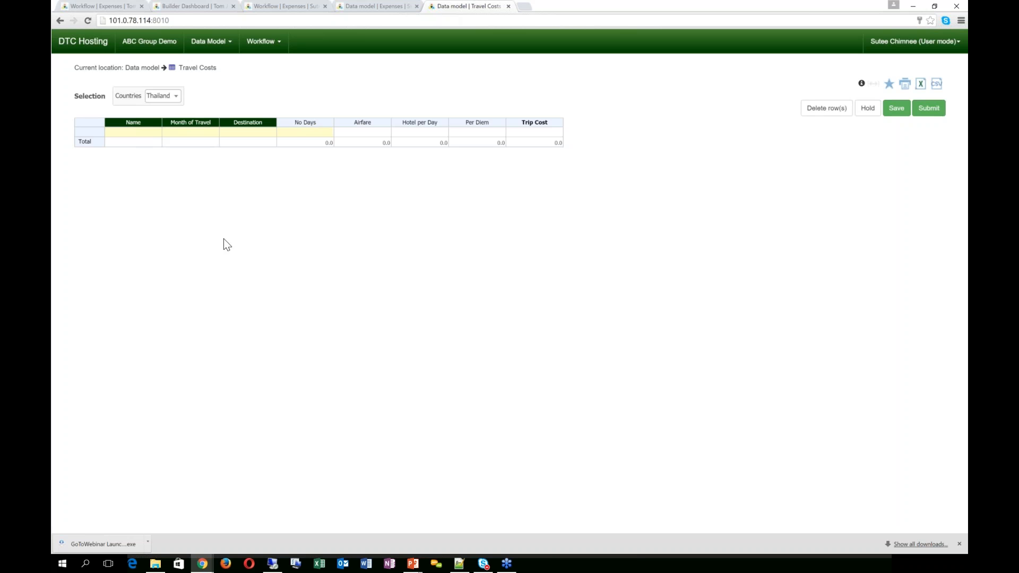
Step: Enter a traveller's 15-day May trip to USA in the first row, costing 240,000
{"action": "left_click", "coordinate": [155, 134]}
{"action": "left_click", "coordinate": [140, 133]}
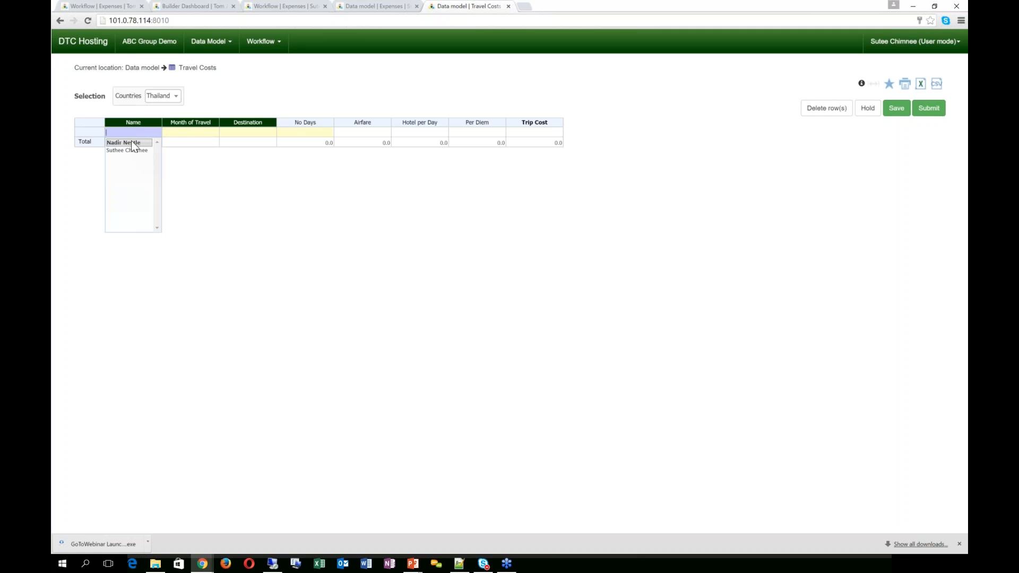
{"action": "left_click", "coordinate": [132, 142]}
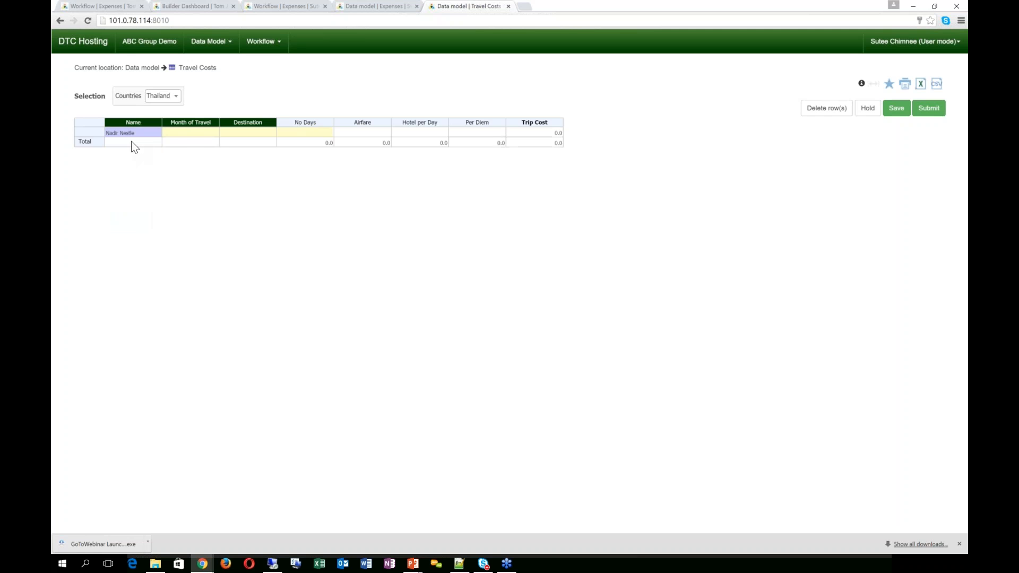
{"action": "double_click", "coordinate": [178, 136]}
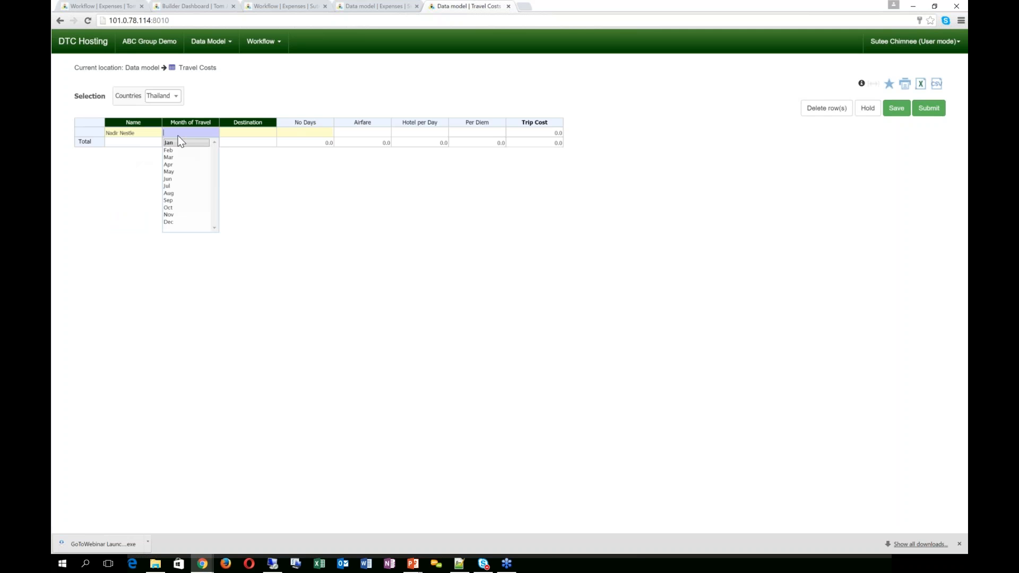
{"action": "left_click", "coordinate": [174, 172]}
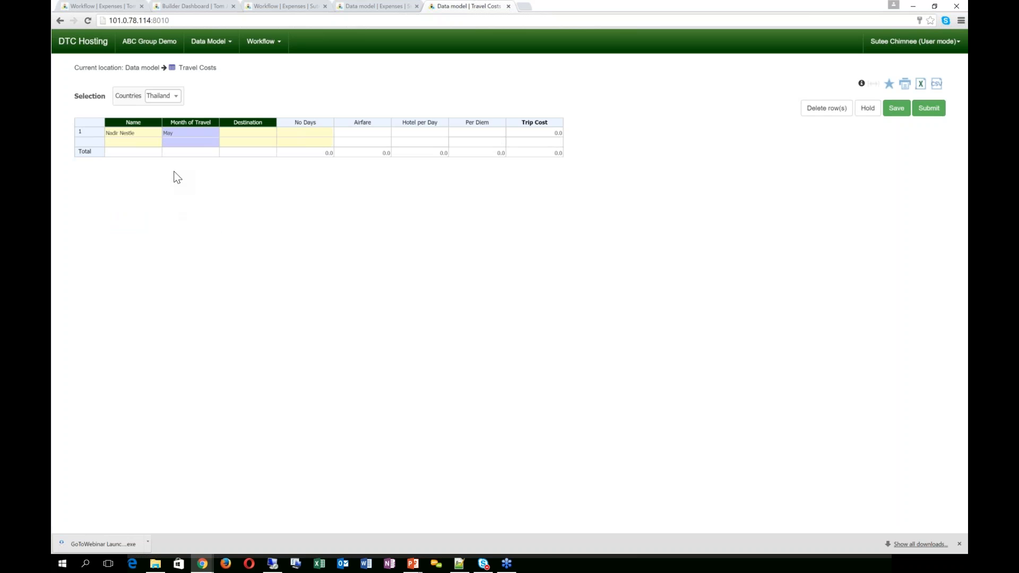
{"action": "double_click", "coordinate": [241, 132]}
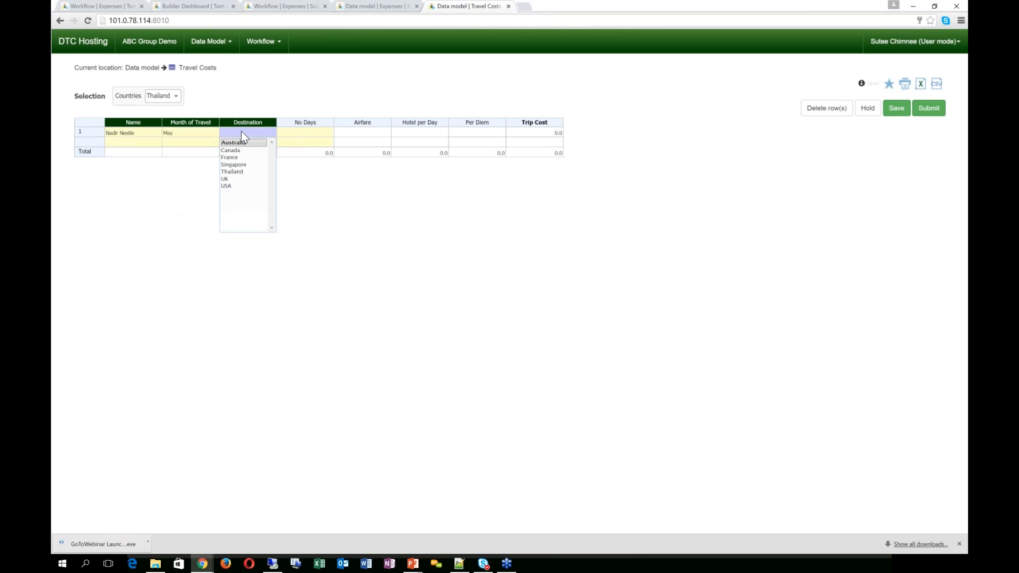
{"action": "left_click", "coordinate": [237, 185]}
{"action": "left_click", "coordinate": [298, 133]}
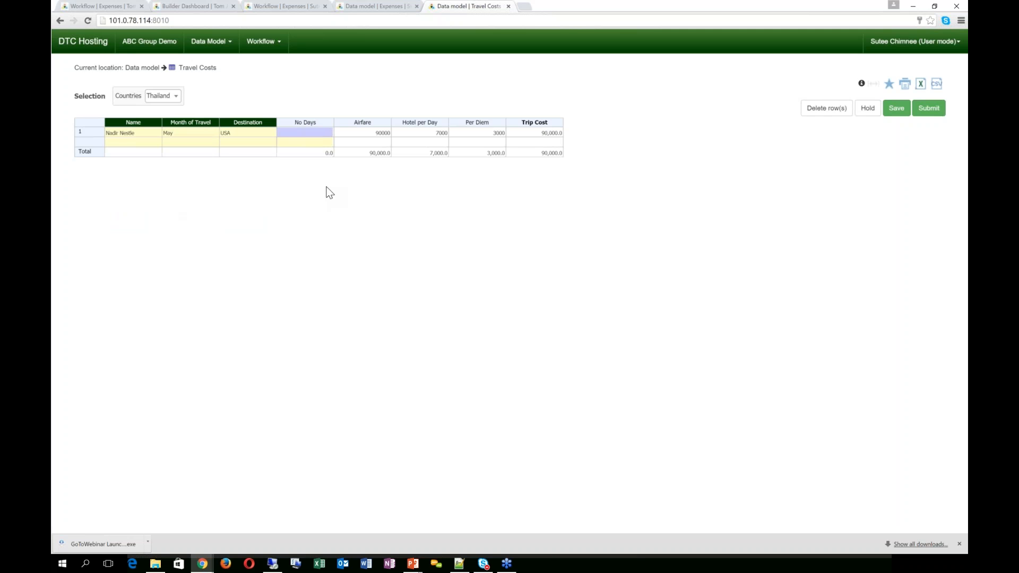
{"action": "key", "text": "Tab"}
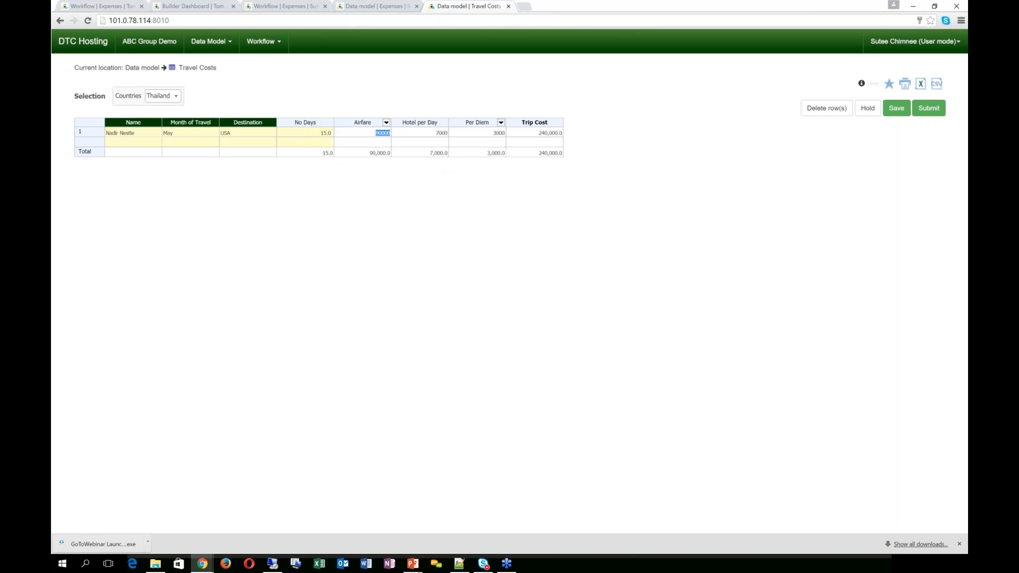
{"action": "left_click", "coordinate": [395, 165]}
Step: Add a second row for the same traveller: October trip to France, 5 days, costing 75,000
{"action": "double_click", "coordinate": [147, 143]}
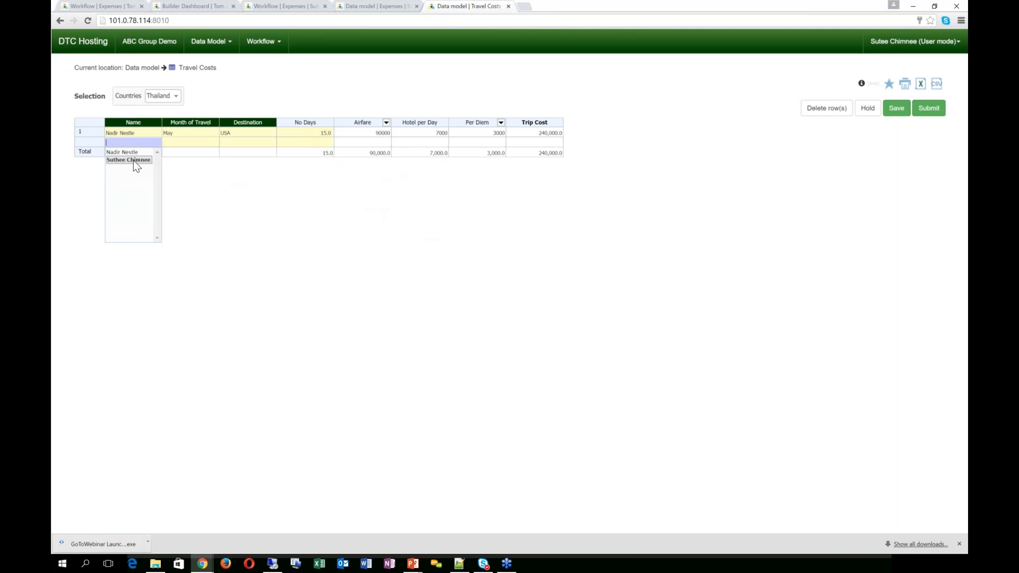
{"action": "left_click", "coordinate": [131, 153]}
{"action": "double_click", "coordinate": [175, 142]}
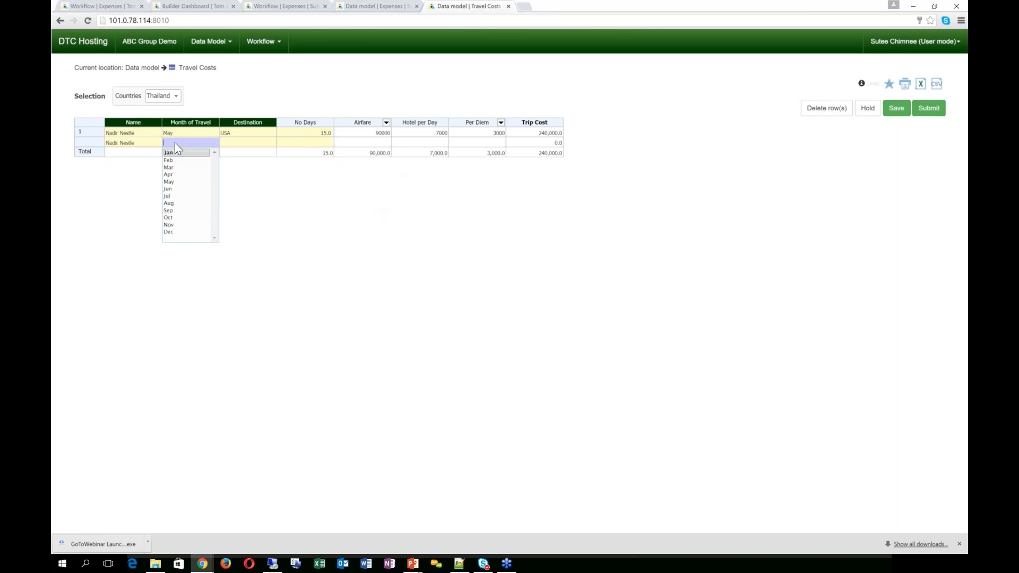
{"action": "left_click", "coordinate": [175, 218]}
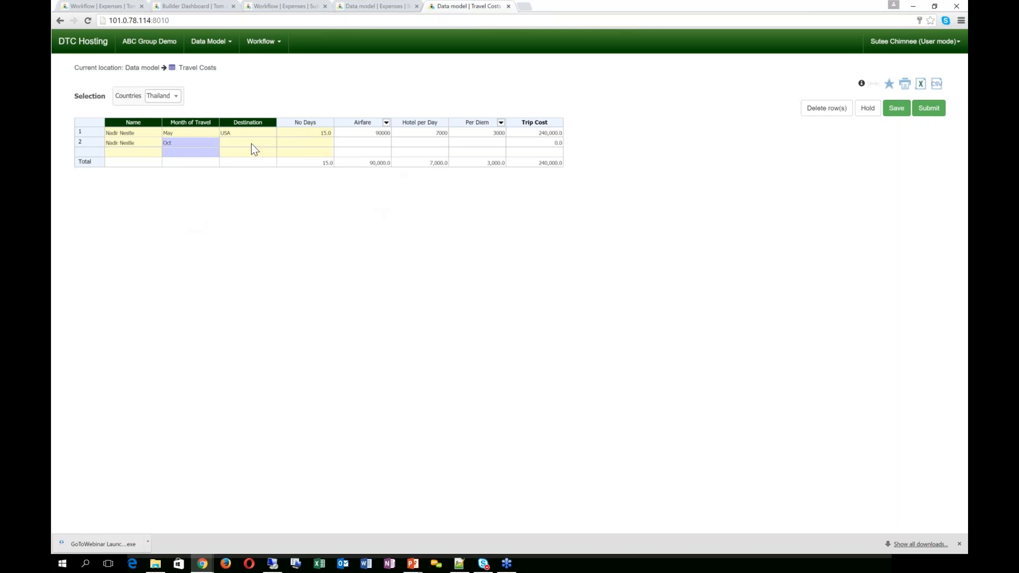
{"action": "double_click", "coordinate": [251, 143]}
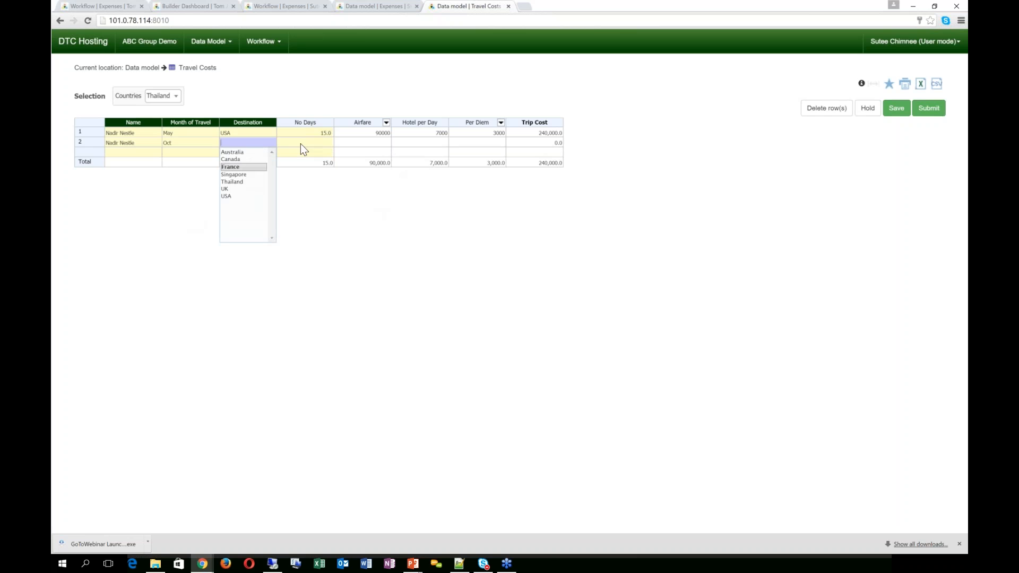
{"action": "key", "text": "Return"}
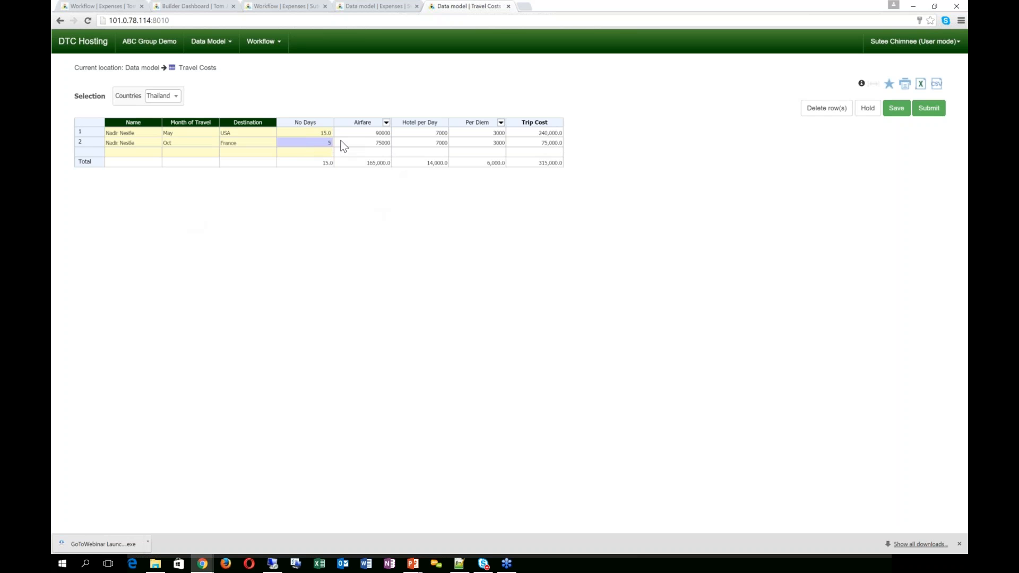
{"action": "key", "text": "Tab"}
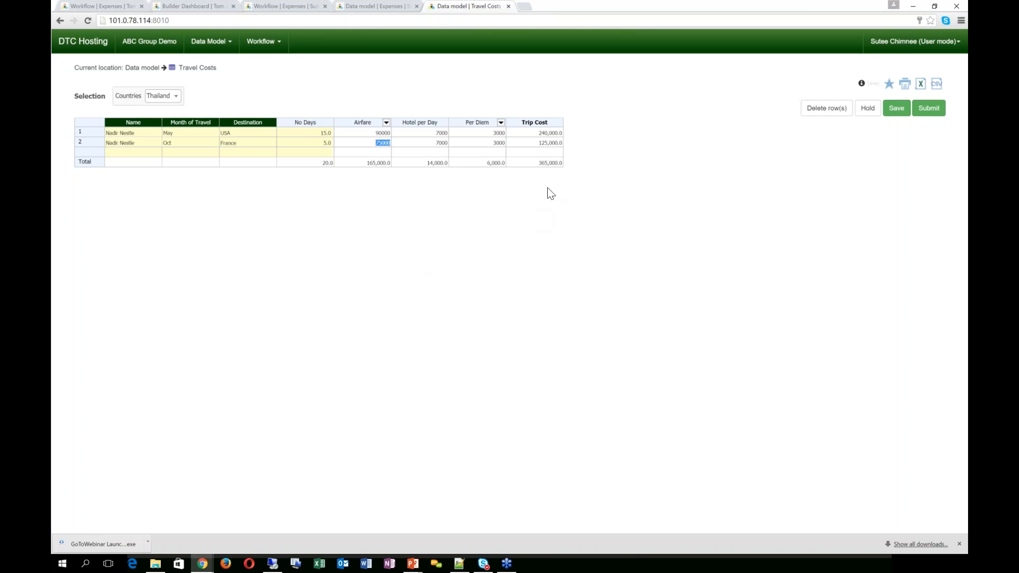
Step: Submit Thailand's 365,000.0 travel costs with the comment 'Travel allocations are completed' and close the confirmation
{"action": "left_click", "coordinate": [930, 111]}
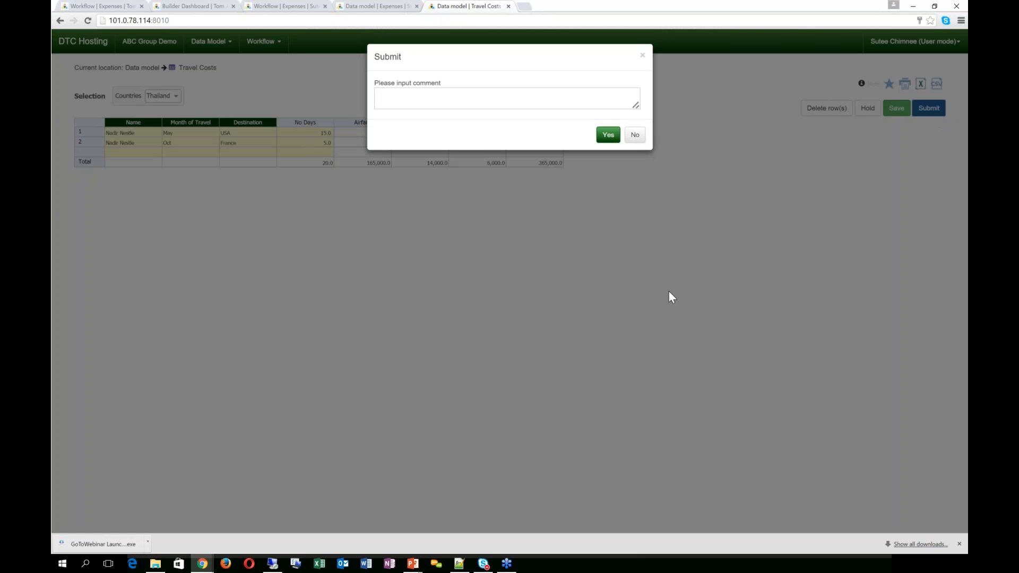
{"action": "left_click", "coordinate": [434, 99]}
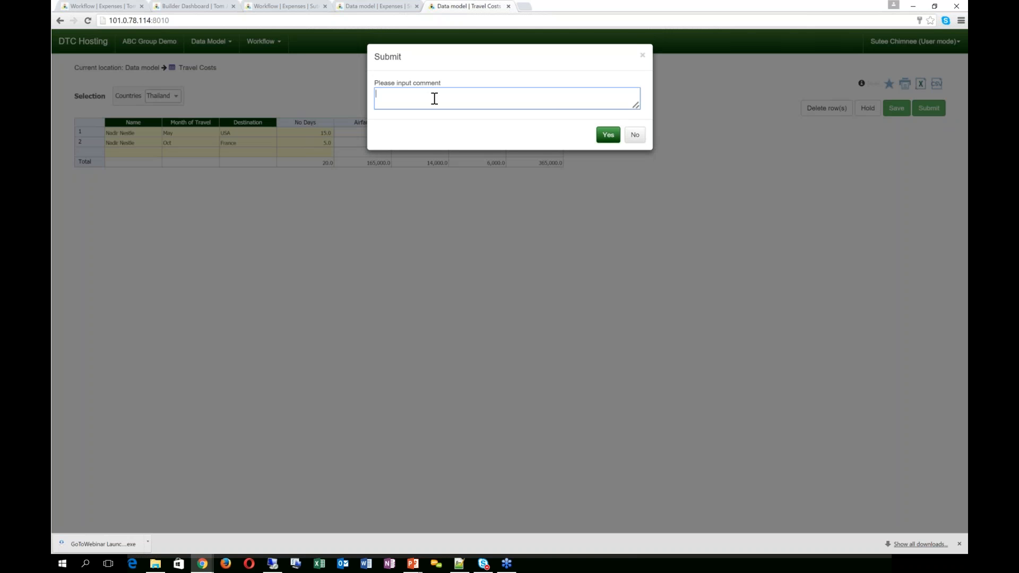
{"action": "type", "text": "Travel allocations are completed"}
{"action": "left_click", "coordinate": [609, 139]}
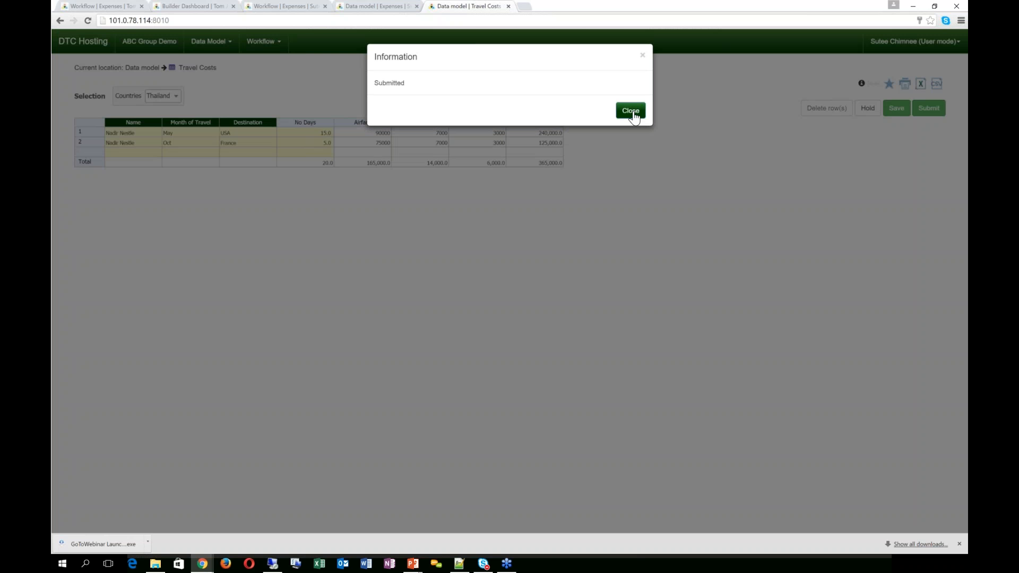
{"action": "left_click", "coordinate": [631, 109]}
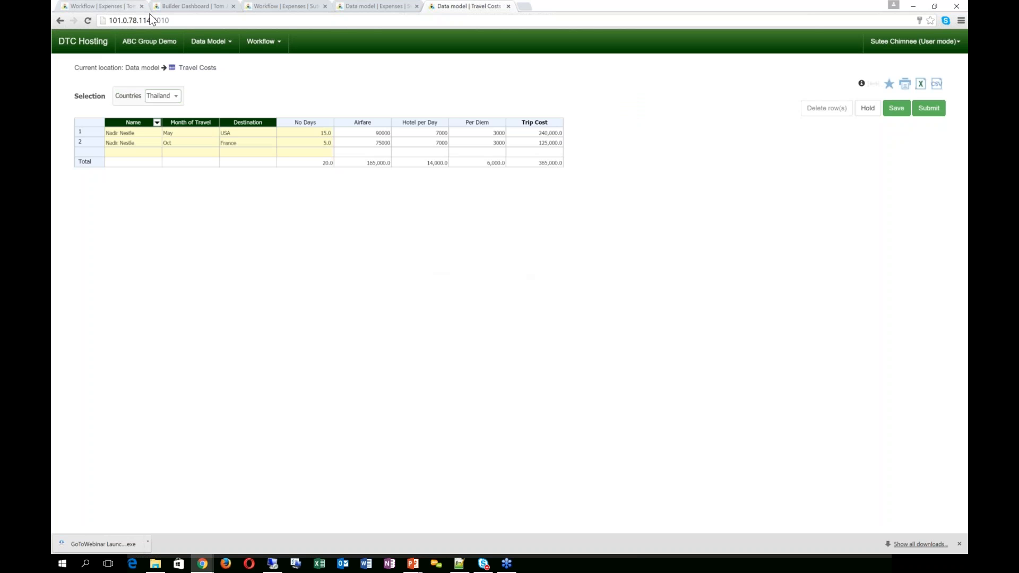
Step: Load the Travel Costs workflow status in both the owner's and the approver's views
{"action": "left_click", "coordinate": [252, 46]}
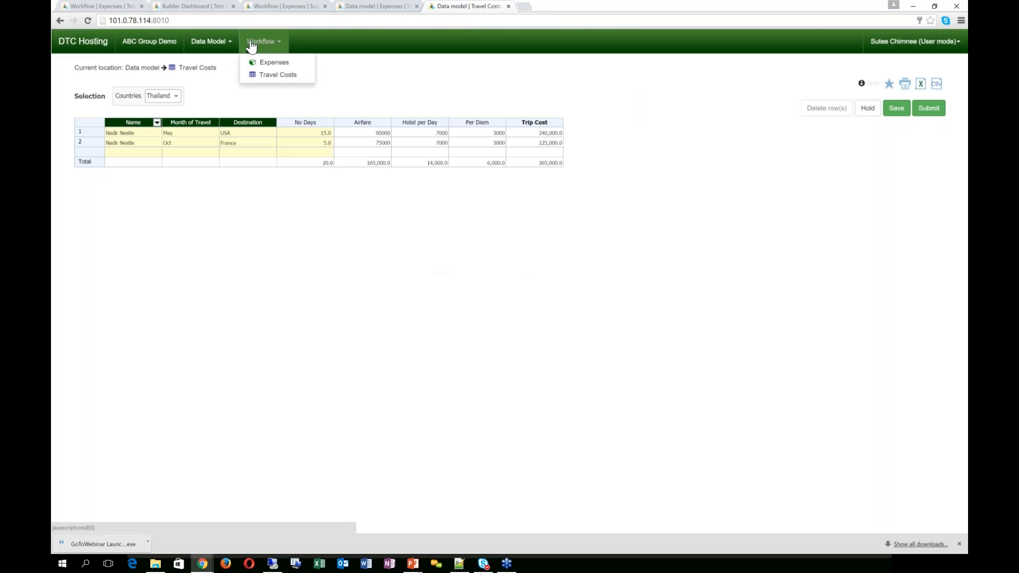
{"action": "left_click", "coordinate": [272, 75]}
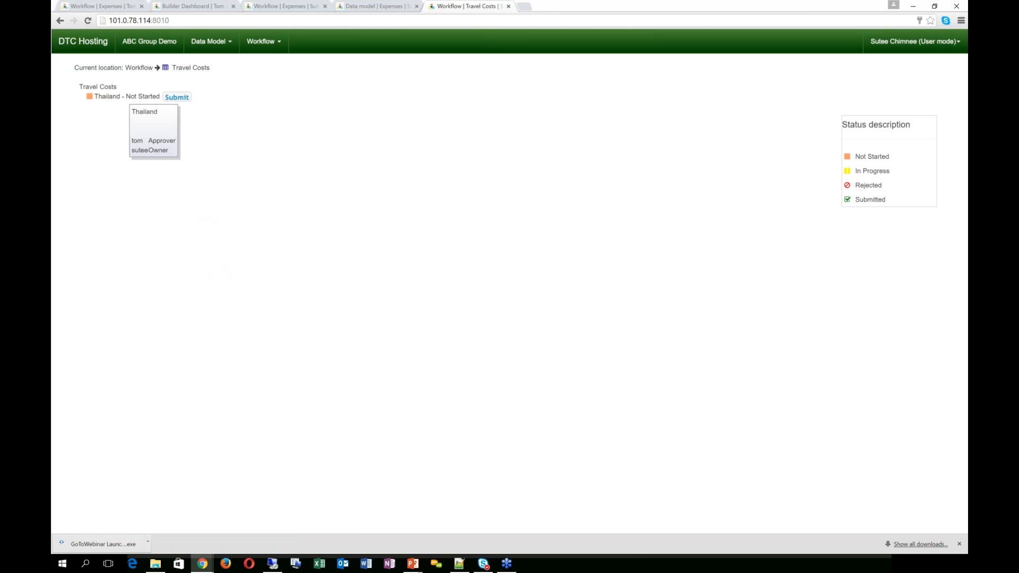
{"action": "left_click", "coordinate": [264, 44]}
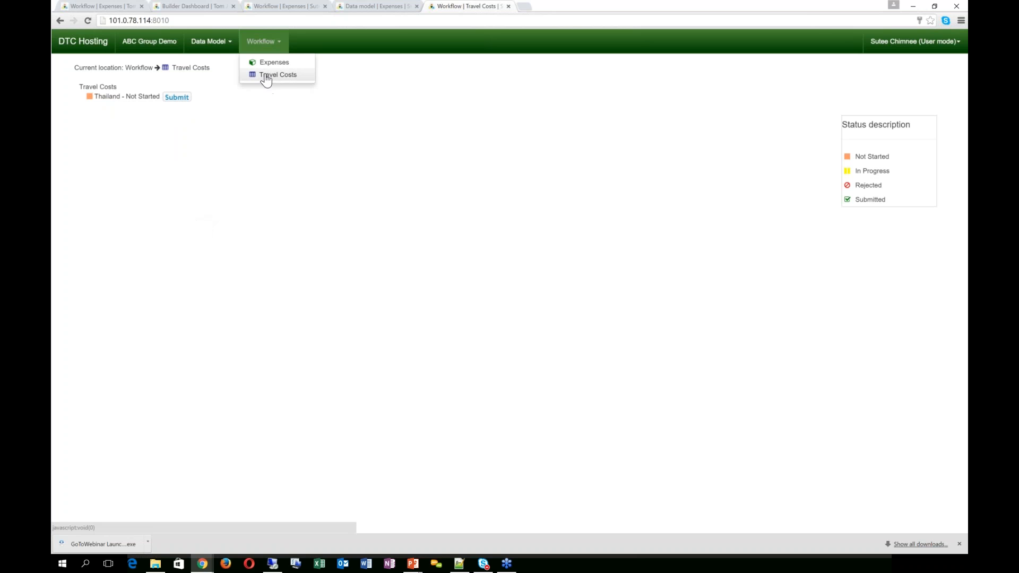
{"action": "left_click", "coordinate": [266, 78]}
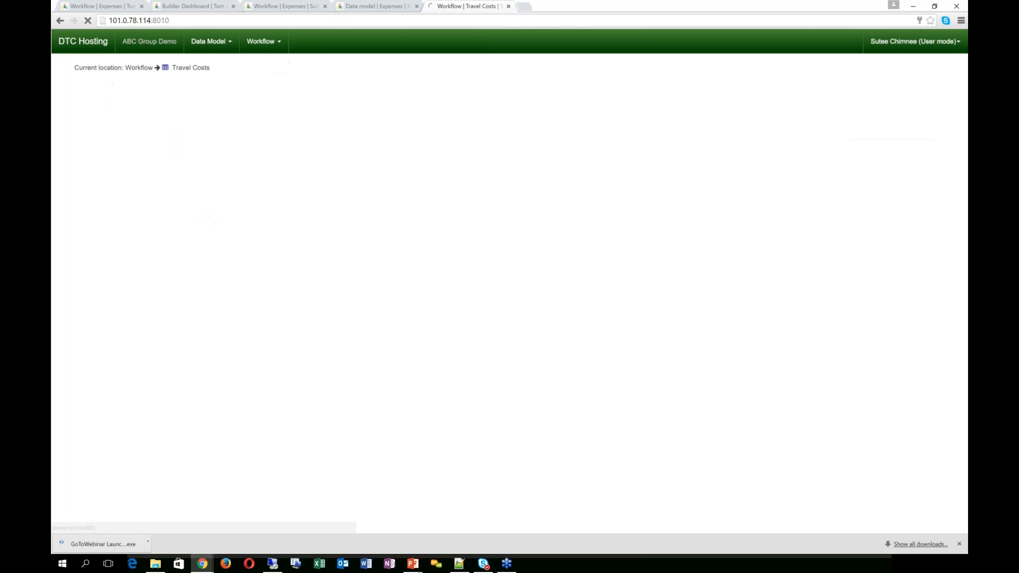
{"action": "left_click", "coordinate": [97, 11]}
{"action": "left_click", "coordinate": [306, 42]}
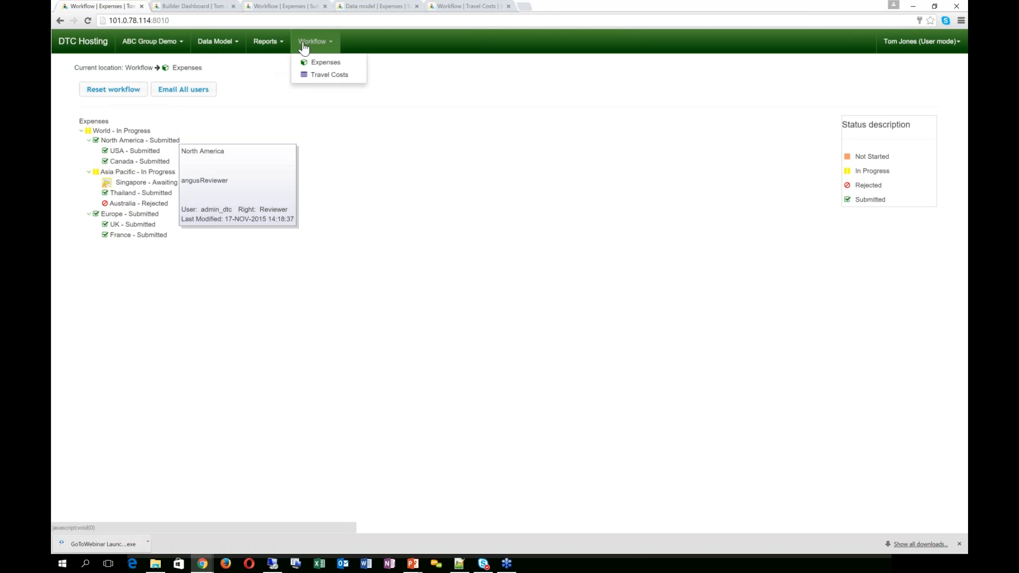
{"action": "left_click", "coordinate": [308, 74]}
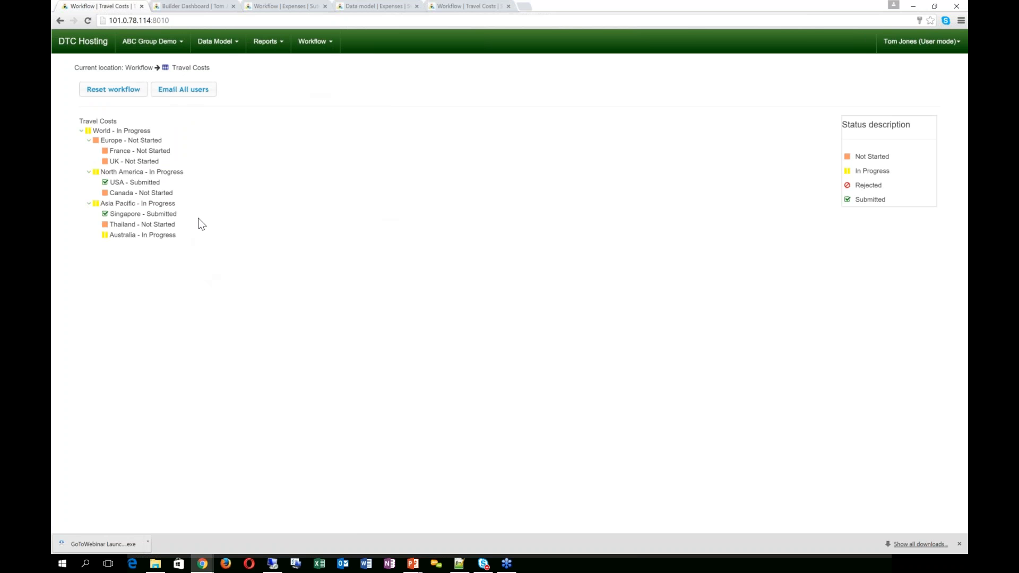
Step: View a region's travel costs report filtered to Thailand, then return to the owner's workflow view
{"action": "left_click", "coordinate": [154, 228]}
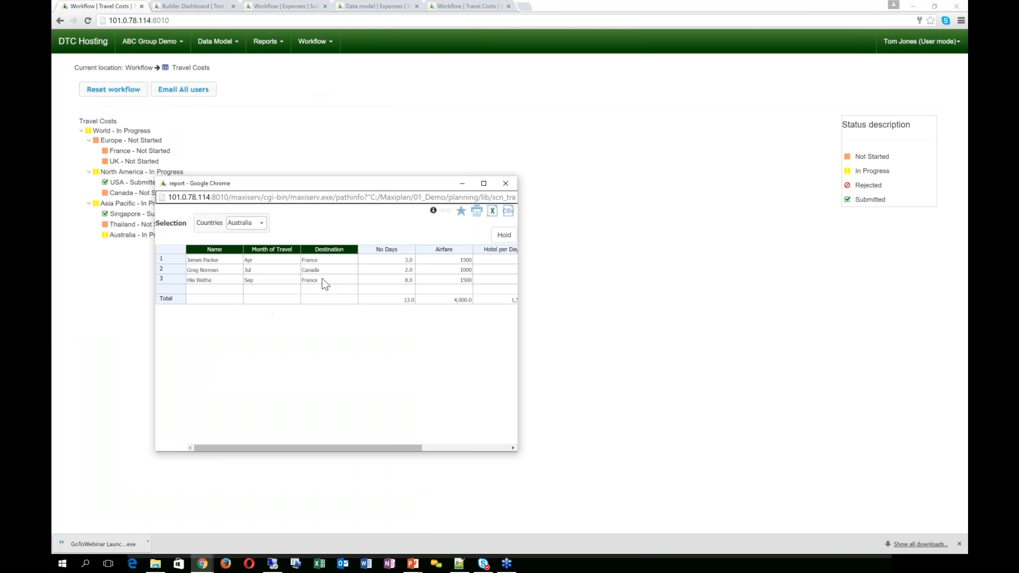
{"action": "left_click", "coordinate": [256, 233]}
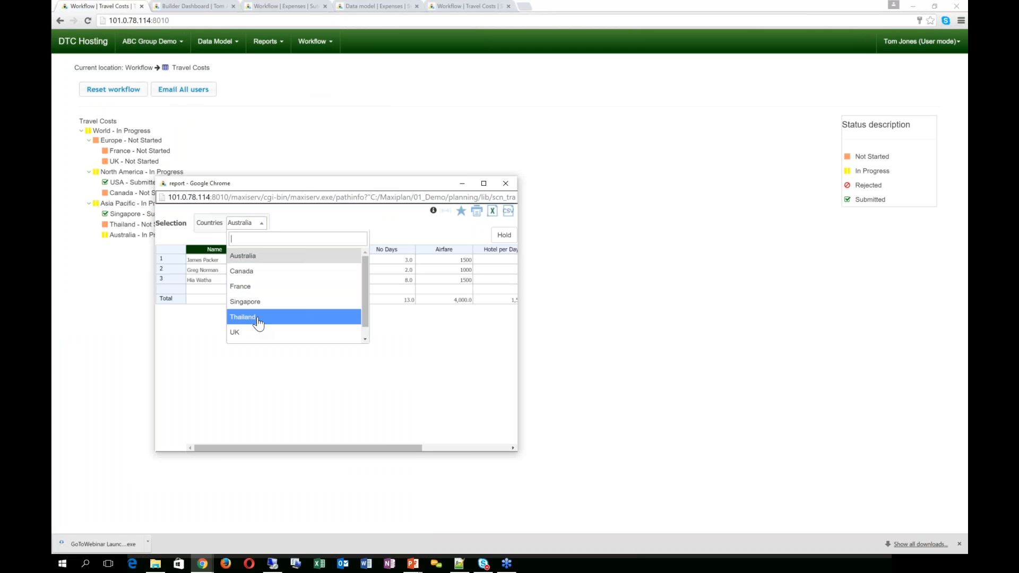
{"action": "left_click", "coordinate": [259, 322]}
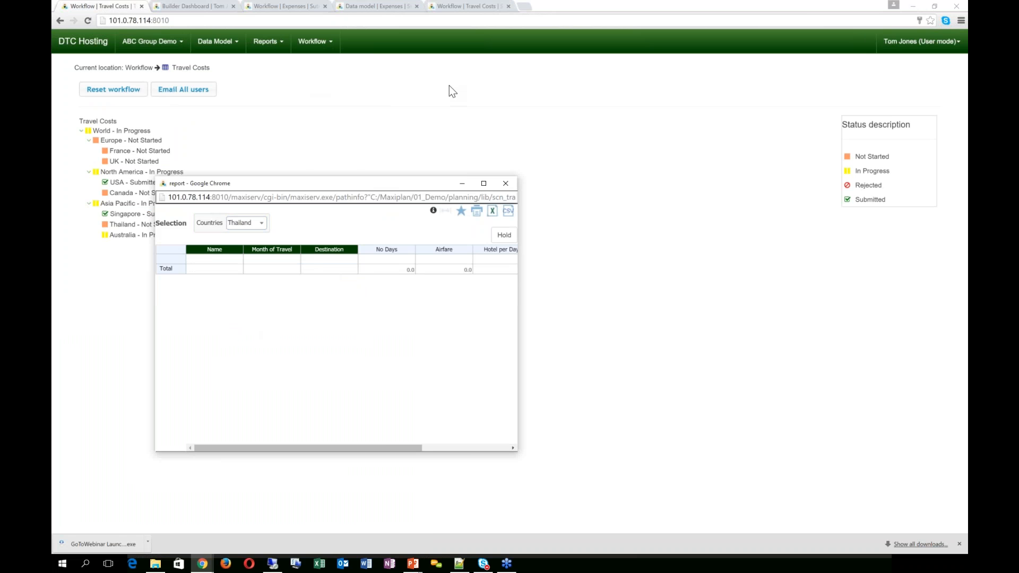
{"action": "left_click", "coordinate": [506, 183]}
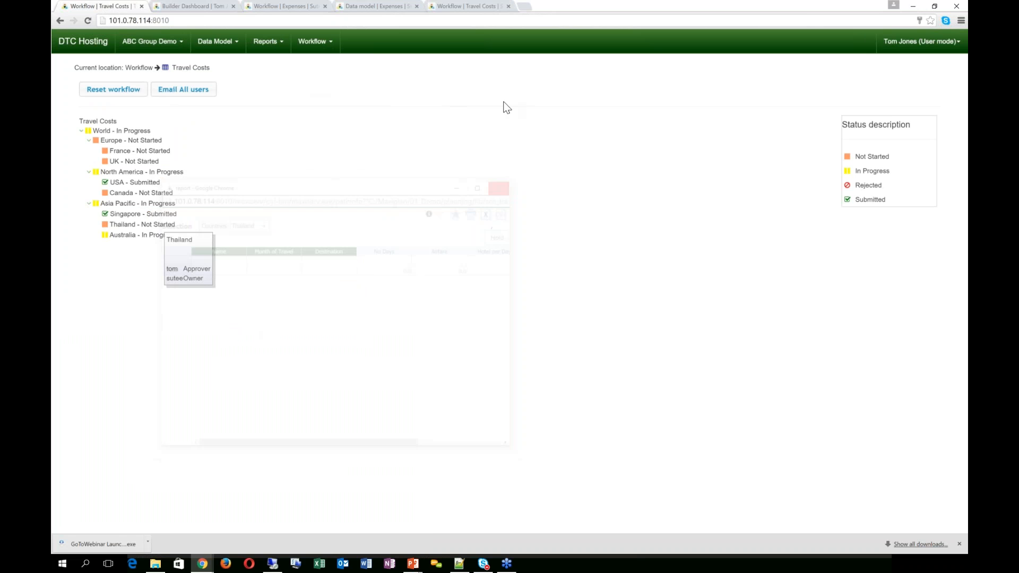
{"action": "left_click", "coordinate": [461, 5]}
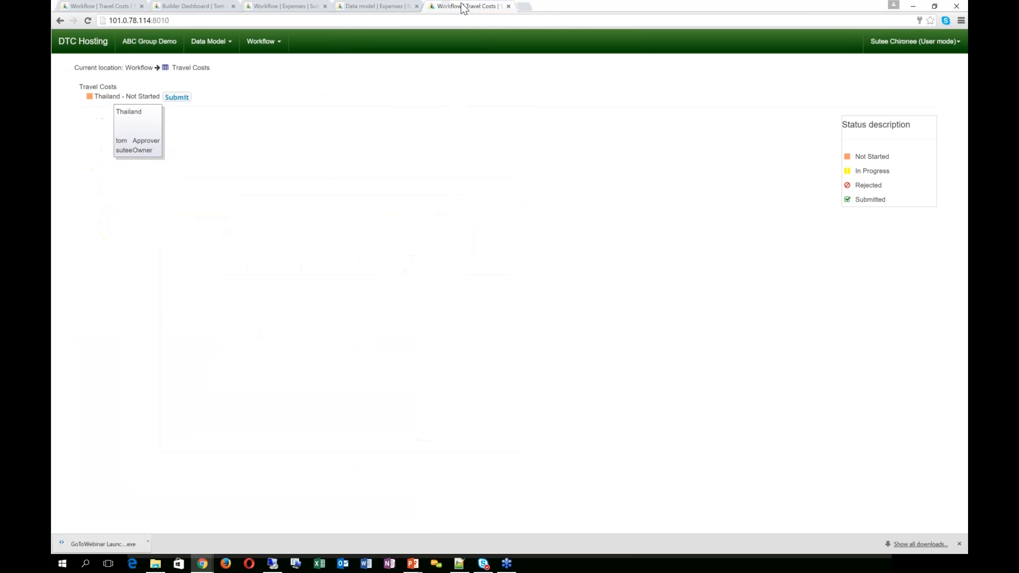
Step: Start a Travel Costs row with a traveller, a May travel month and a destination entry
{"action": "left_click", "coordinate": [223, 42]}
{"action": "left_click", "coordinate": [222, 74]}
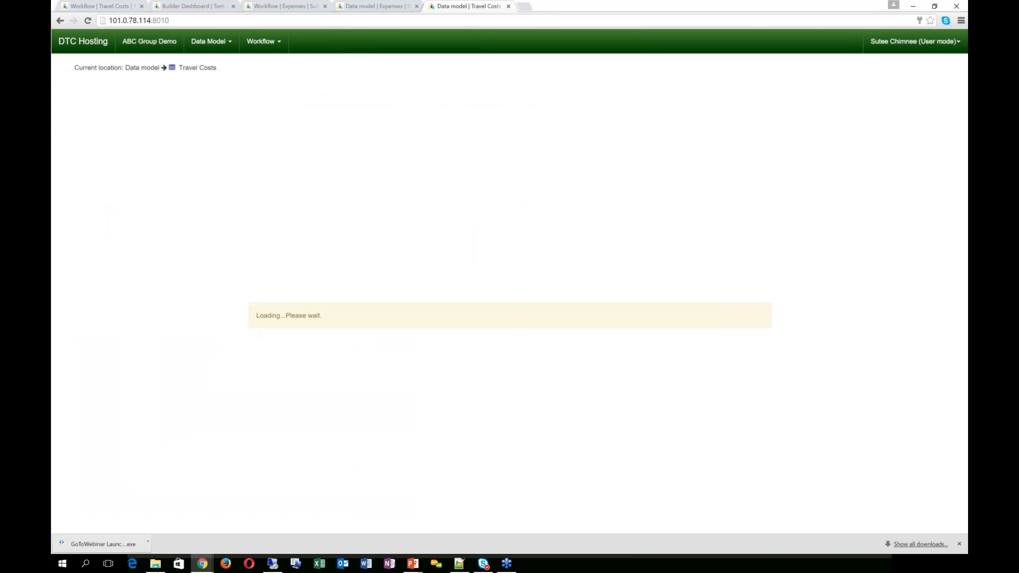
{"action": "left_click", "coordinate": [131, 133]}
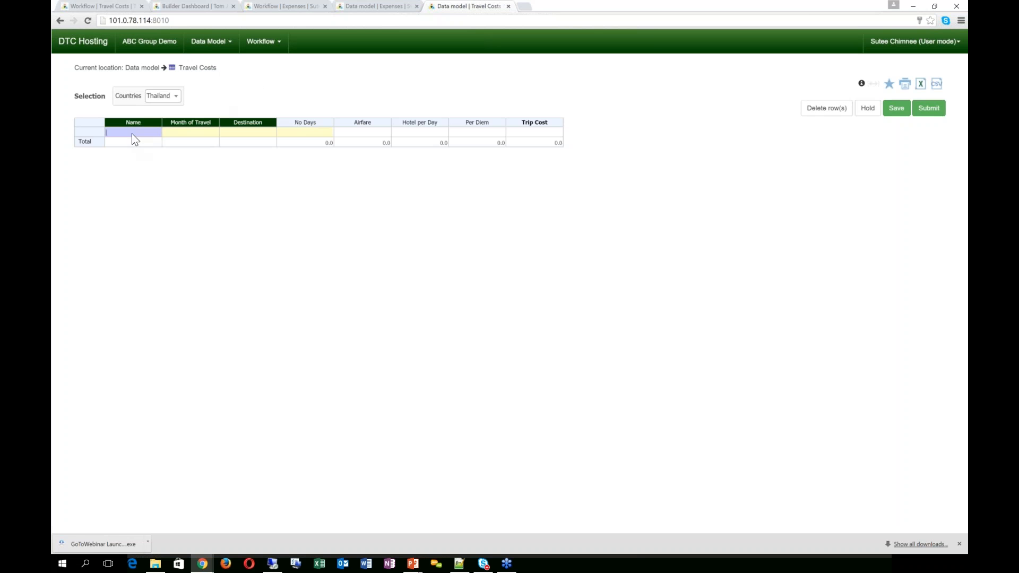
{"action": "left_click", "coordinate": [131, 133]}
{"action": "left_click", "coordinate": [128, 144]}
{"action": "double_click", "coordinate": [184, 133]}
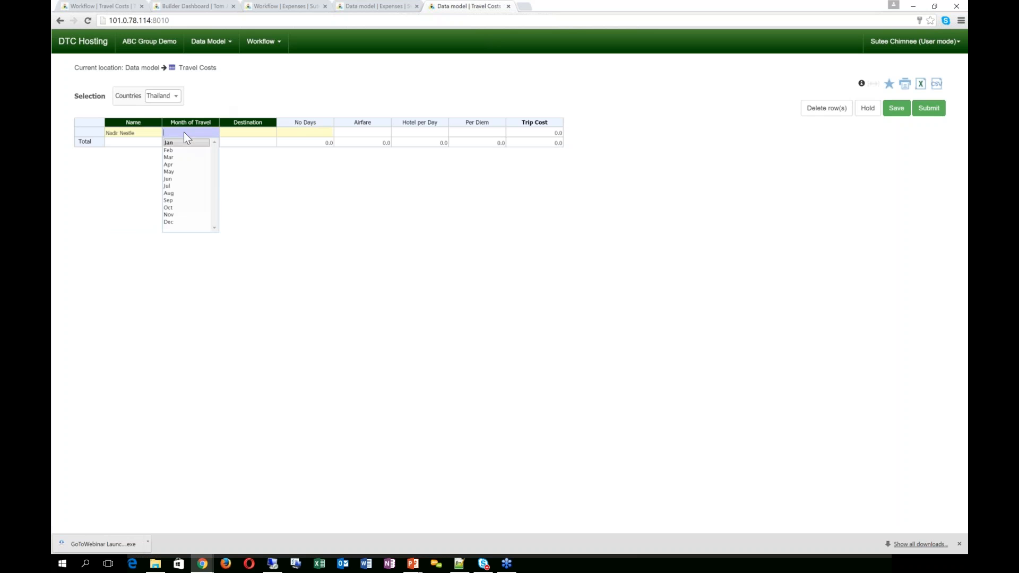
{"action": "left_click", "coordinate": [171, 171]}
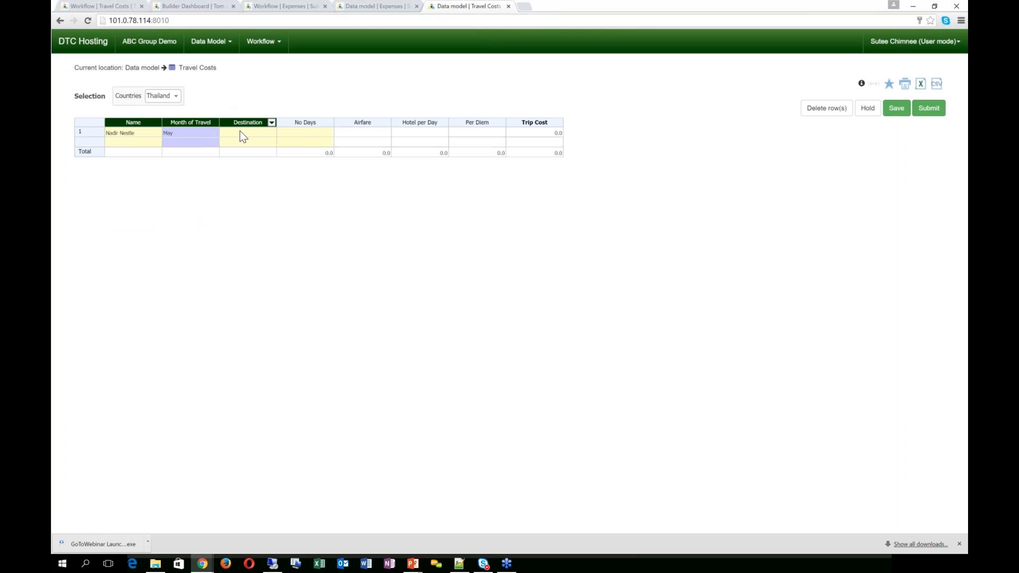
{"action": "double_click", "coordinate": [241, 133]}
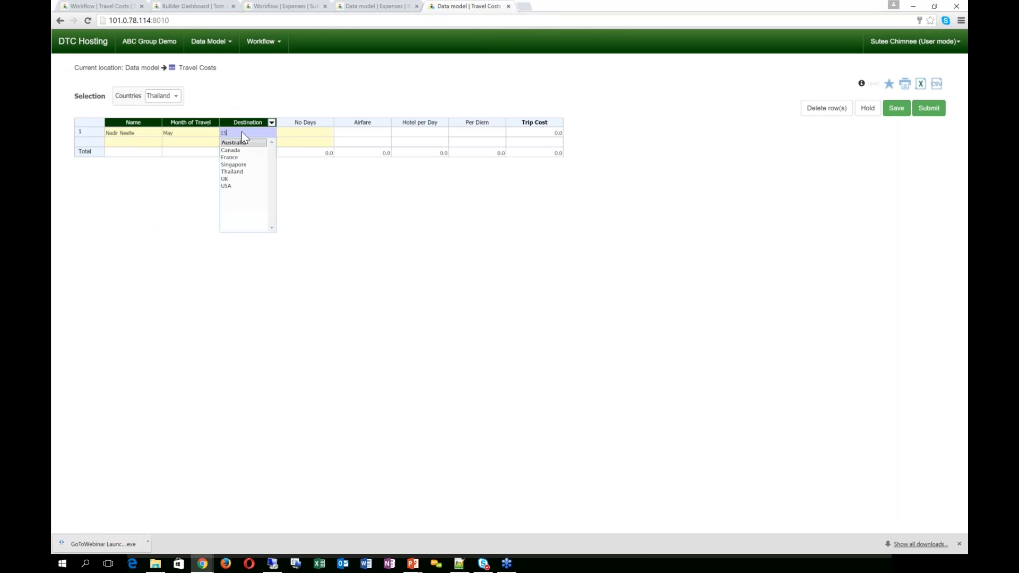
{"action": "key", "text": "Return"}
Step: Dismiss the Invalid item warnings and close the Travel Costs page without saving
{"action": "left_click", "coordinate": [629, 109]}
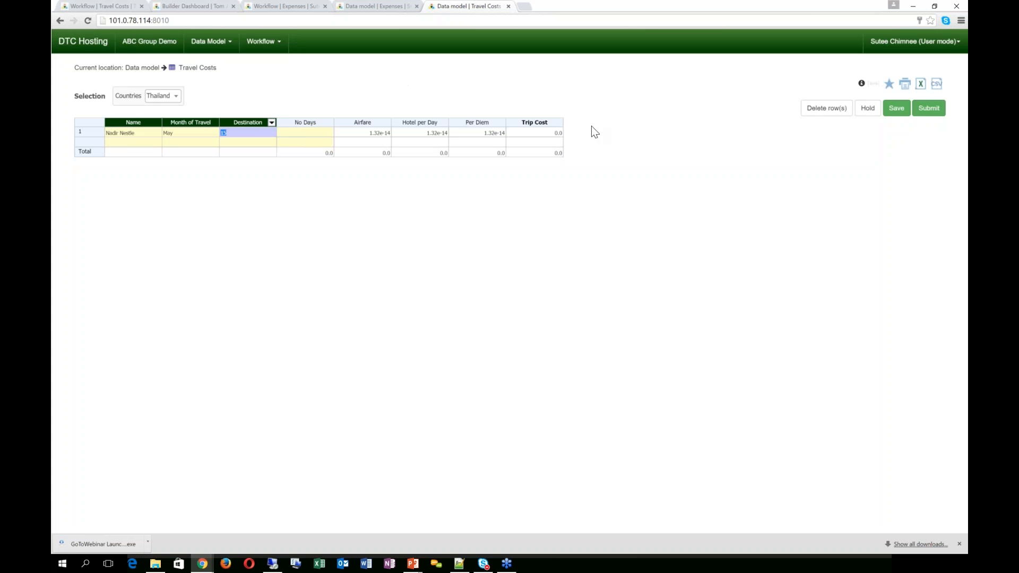
{"action": "left_click", "coordinate": [285, 129]}
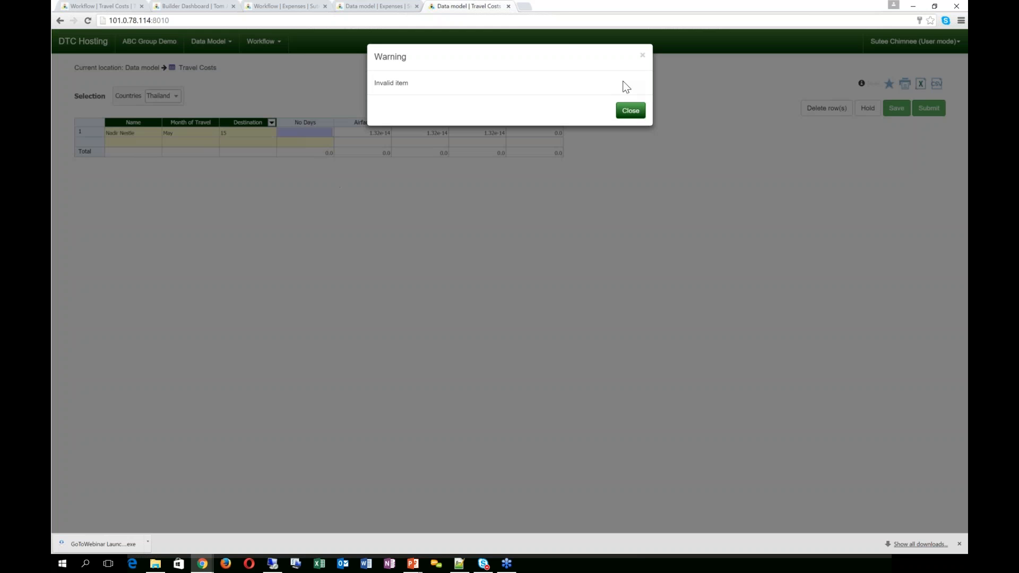
{"action": "left_click", "coordinate": [631, 111]}
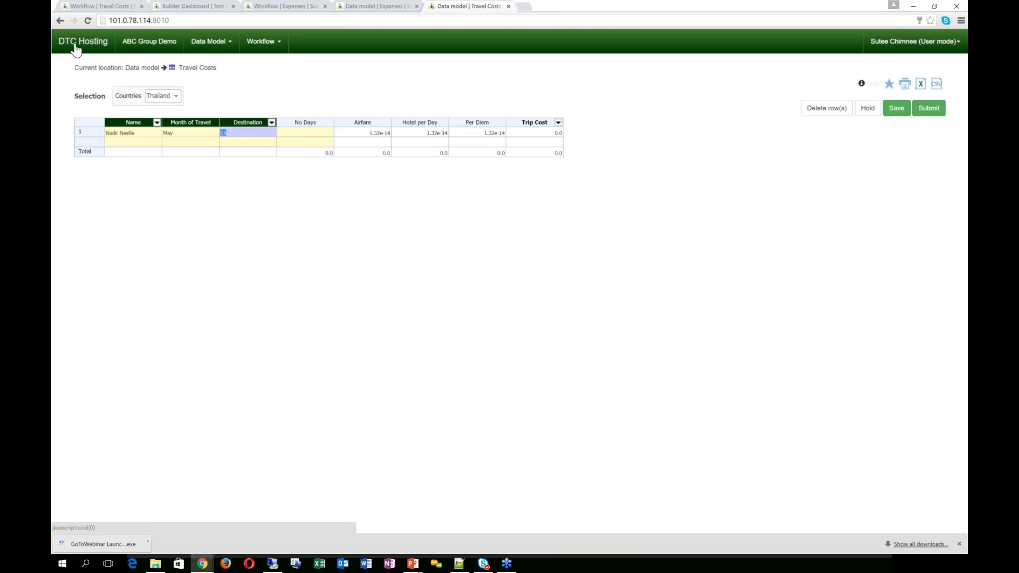
{"action": "left_click", "coordinate": [874, 134]}
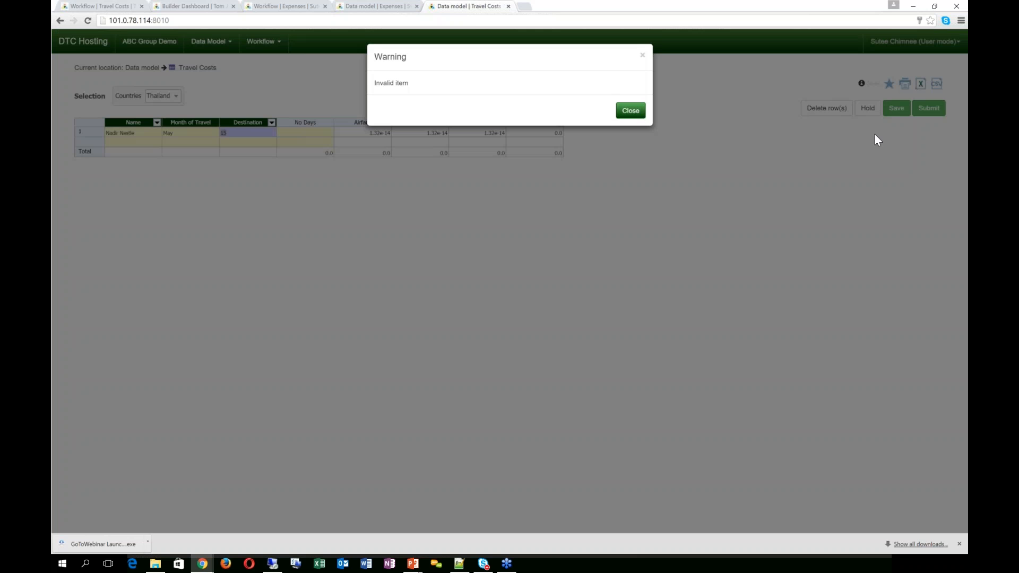
{"action": "left_click", "coordinate": [652, 128]}
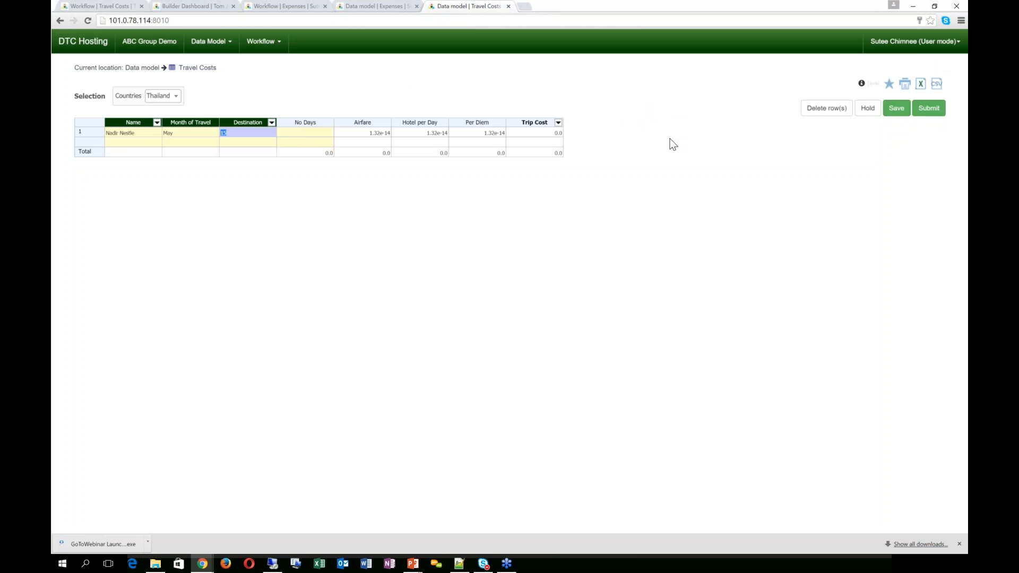
{"action": "left_click", "coordinate": [509, 6]}
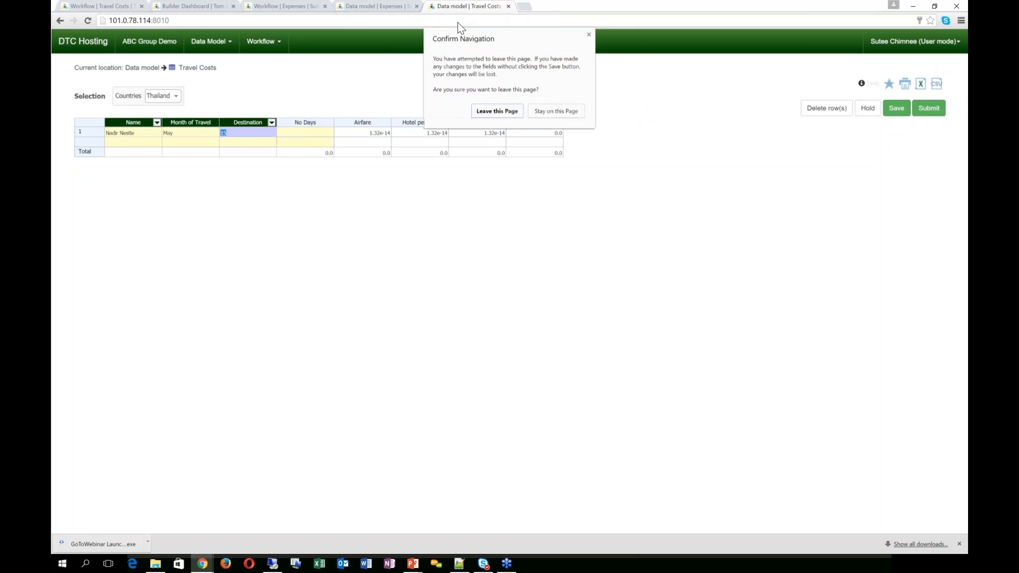
{"action": "left_click", "coordinate": [498, 111]}
{"action": "right_click", "coordinate": [396, 6]}
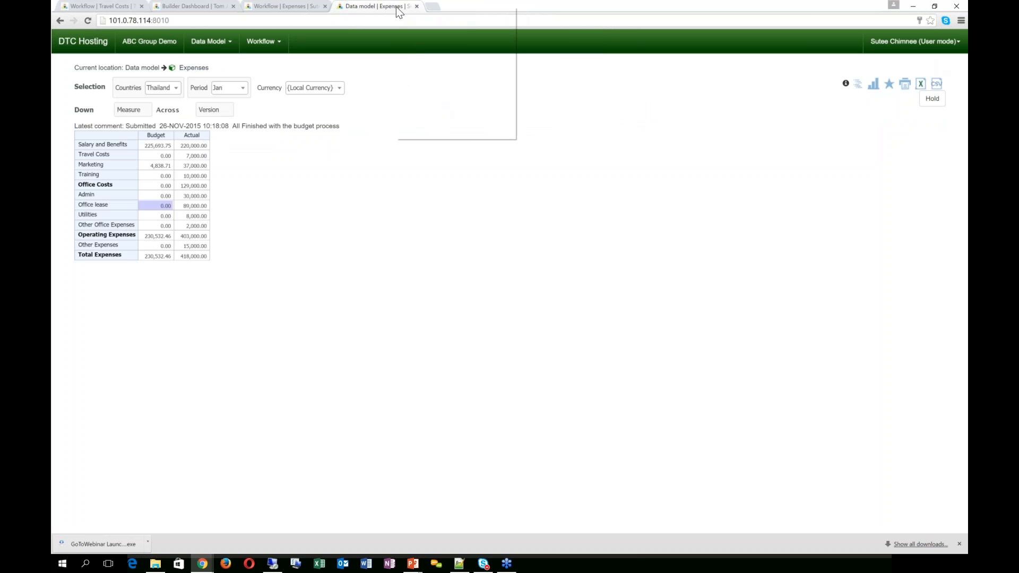
Step: Duplicate the page and log back in with the owner's username and password
{"action": "left_click", "coordinate": [419, 42]}
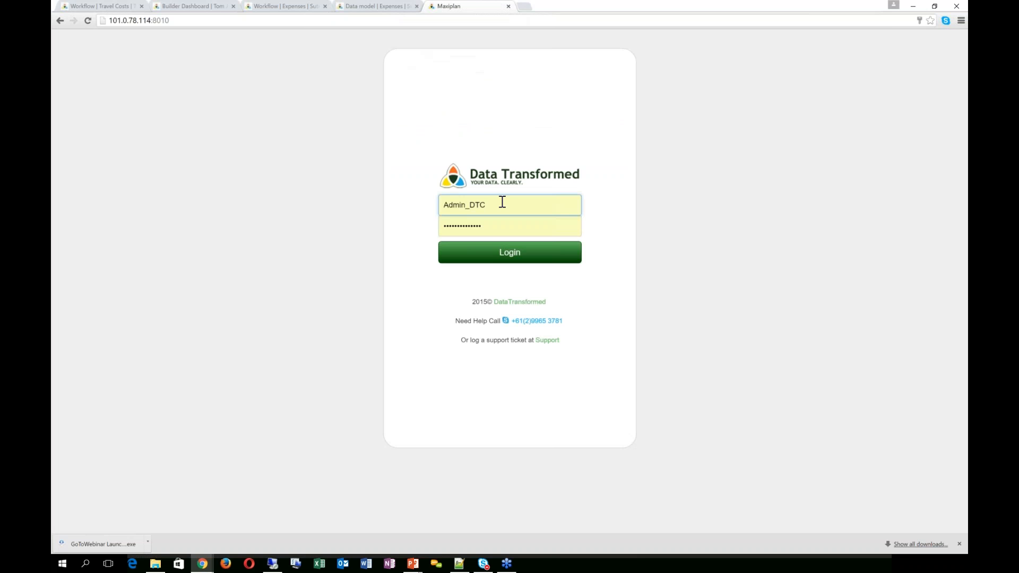
{"action": "type", "text": "sutt"}
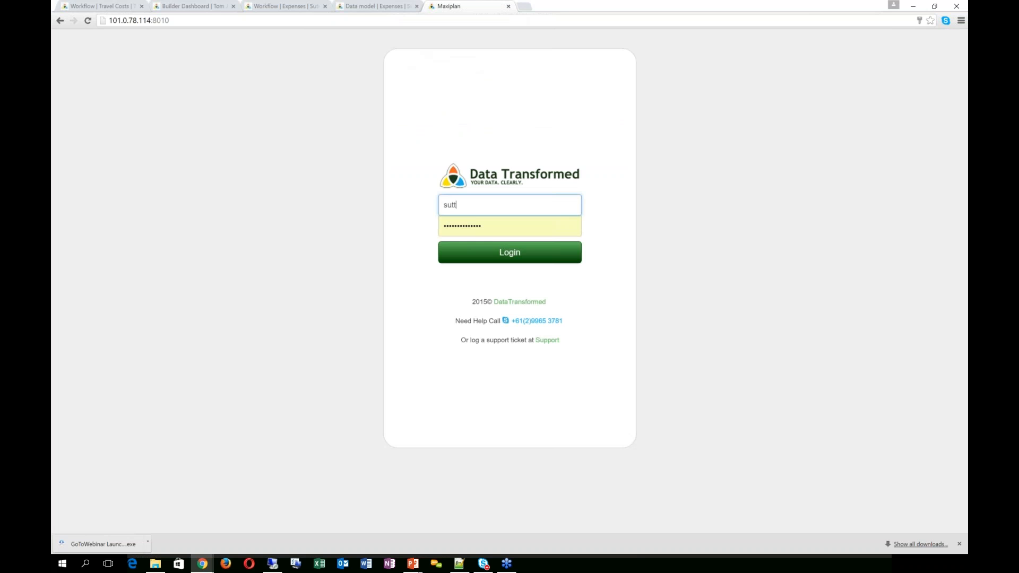
{"action": "key", "text": "BackSpace"}
{"action": "type", "text": "tee"}
{"action": "key", "text": "Tab"}
{"action": "type", "text": "****"}
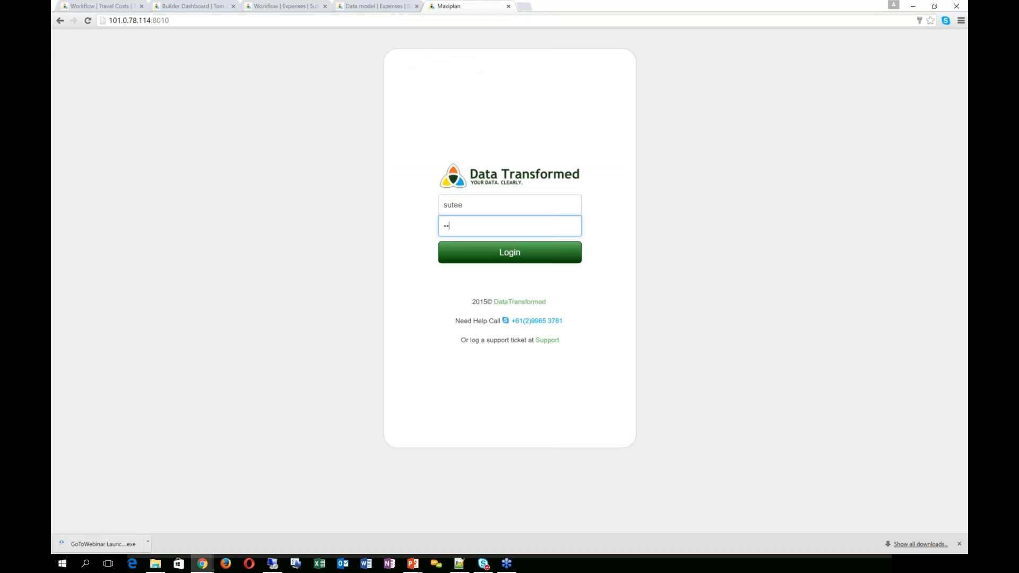
{"action": "key", "text": "Return"}
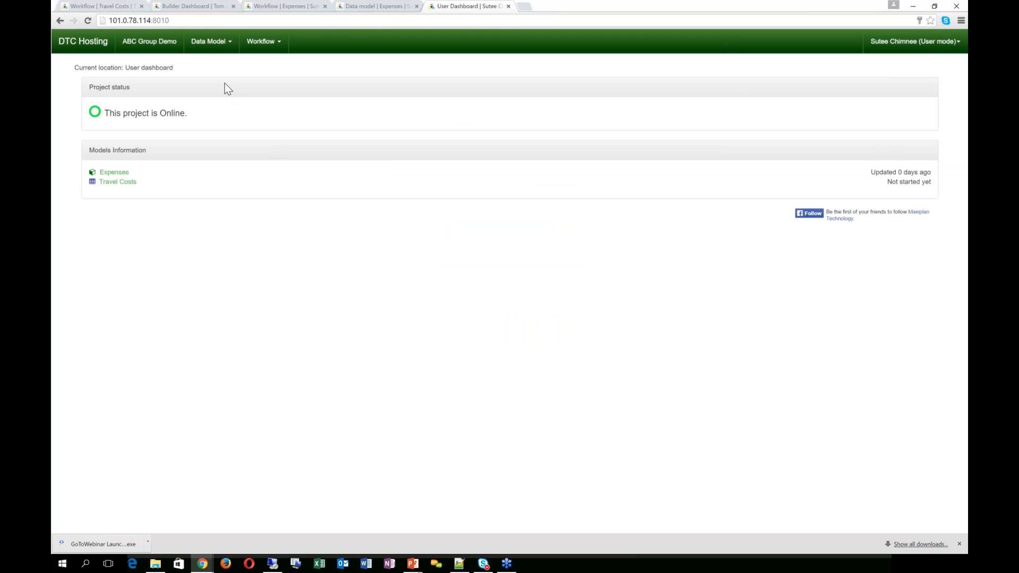
Step: Add a Travel Costs row with a traveller, April as travel month and USA as destination
{"action": "left_click", "coordinate": [230, 43]}
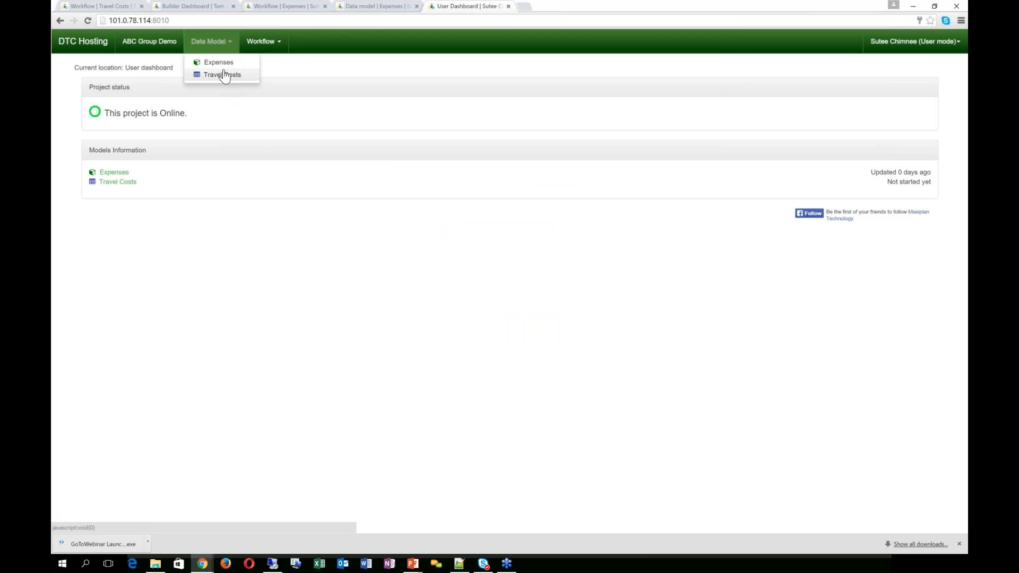
{"action": "left_click", "coordinate": [221, 73]}
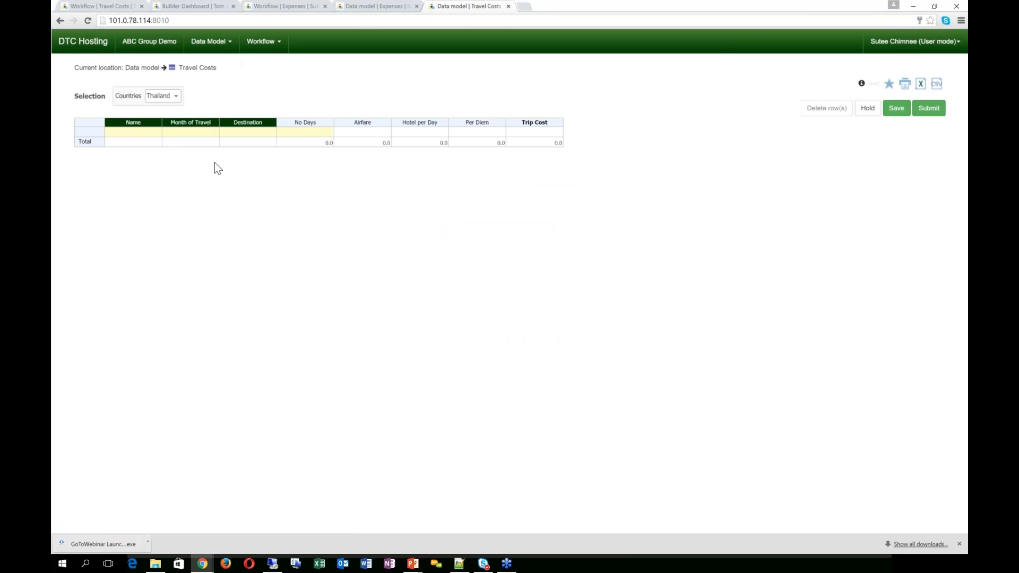
{"action": "left_click", "coordinate": [142, 131]}
{"action": "left_click", "coordinate": [120, 143]}
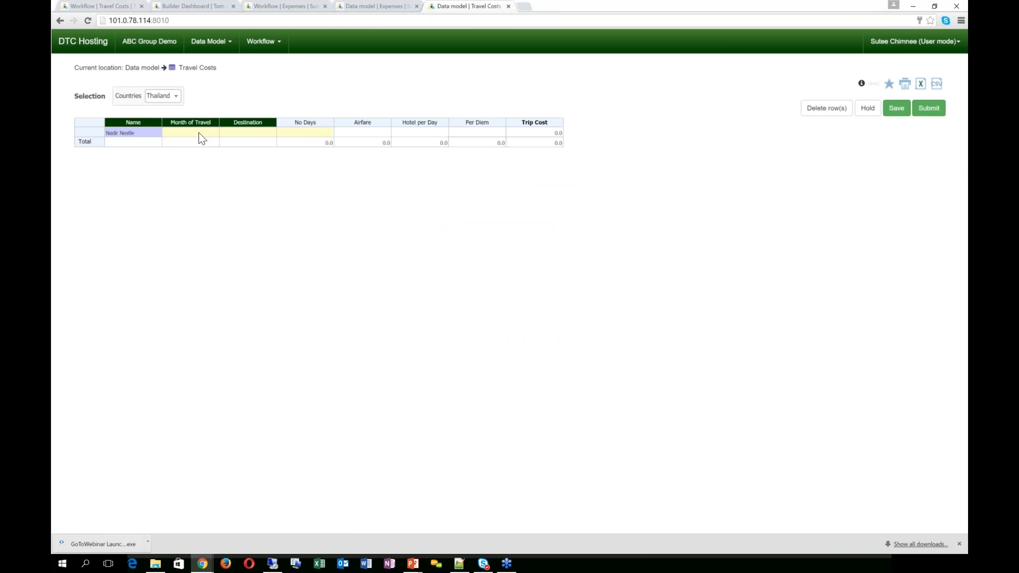
{"action": "left_click", "coordinate": [197, 132]}
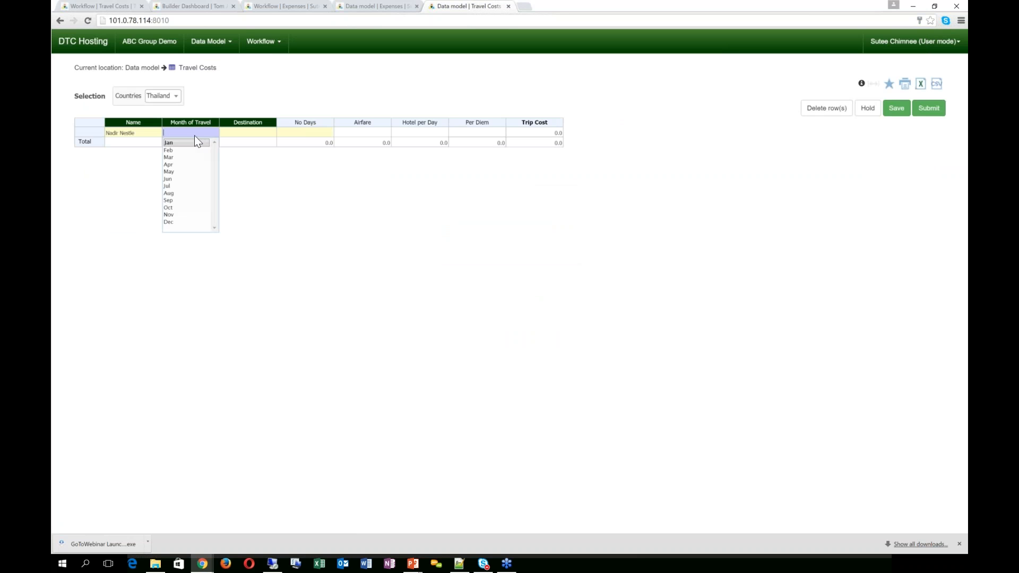
{"action": "left_click", "coordinate": [173, 164]}
{"action": "left_click", "coordinate": [249, 132]}
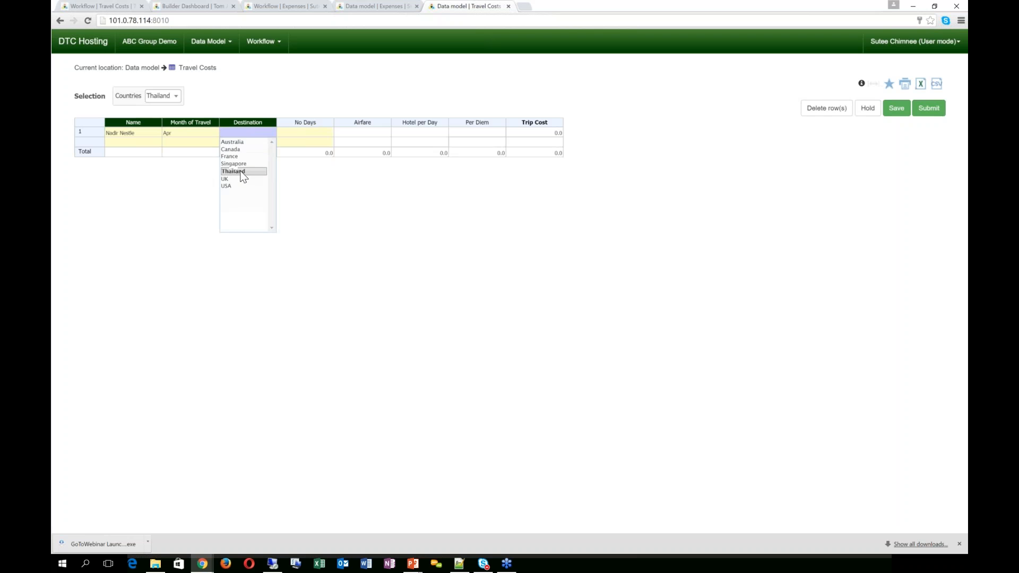
{"action": "left_click", "coordinate": [233, 186]}
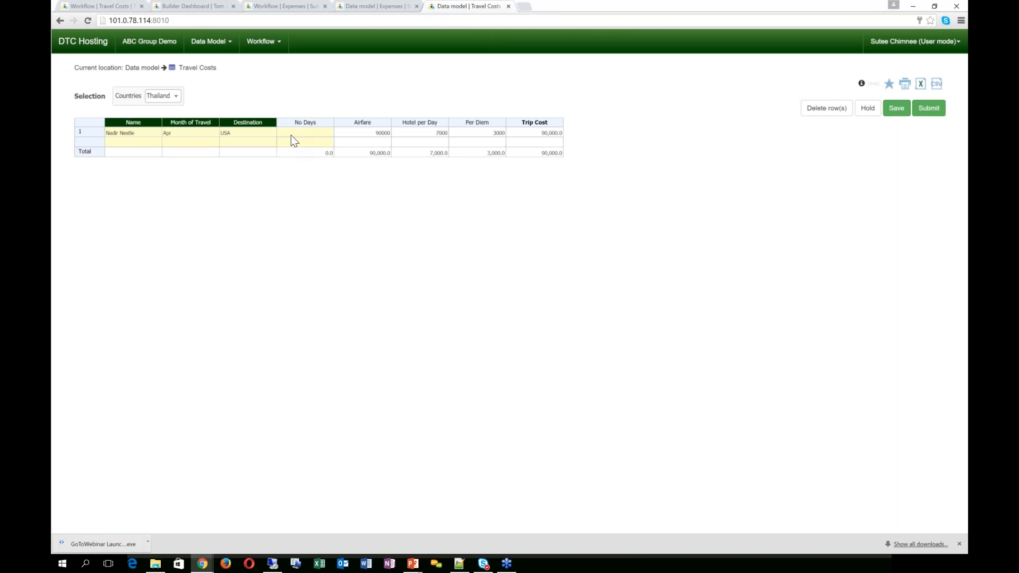
Step: Enter 15 in No Days, giving a trip cost of 240,000.0
{"action": "left_click", "coordinate": [291, 135]}
{"action": "left_click", "coordinate": [132, 142]}
{"action": "left_click", "coordinate": [118, 147]}
{"action": "left_click", "coordinate": [303, 134]}
{"action": "left_click", "coordinate": [357, 137]}
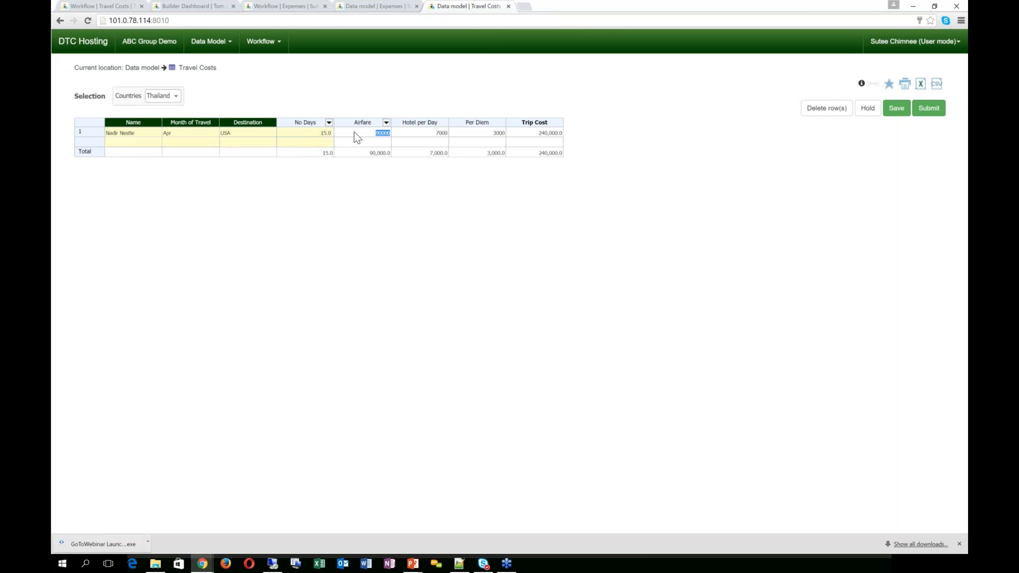
Step: Submit Thailand's travel costs with the comment 'finished with budget allocation' and view the Travel Costs workflow status
{"action": "left_click", "coordinate": [926, 113]}
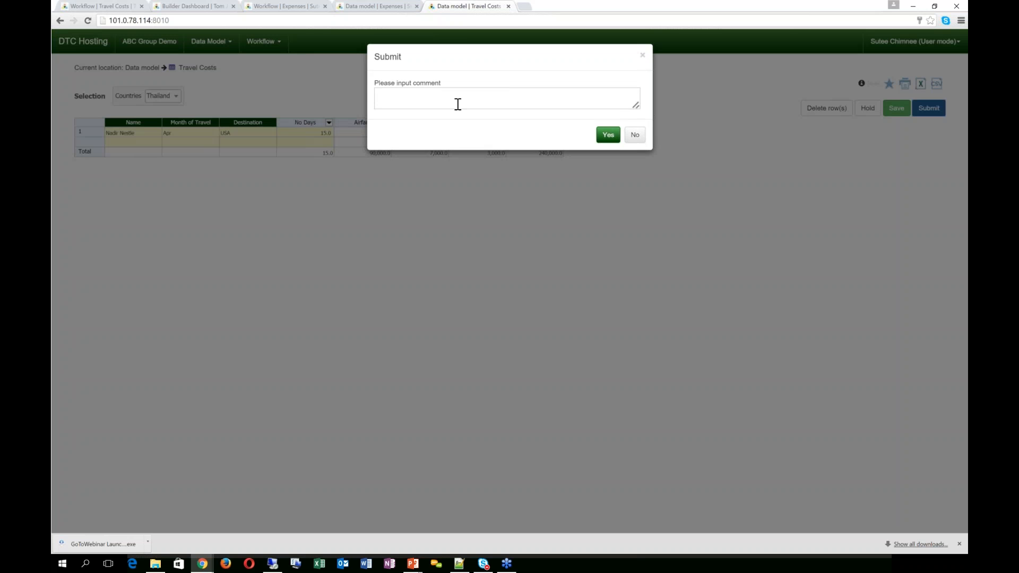
{"action": "left_click", "coordinate": [458, 104]}
{"action": "type", "text": "finished swit"}
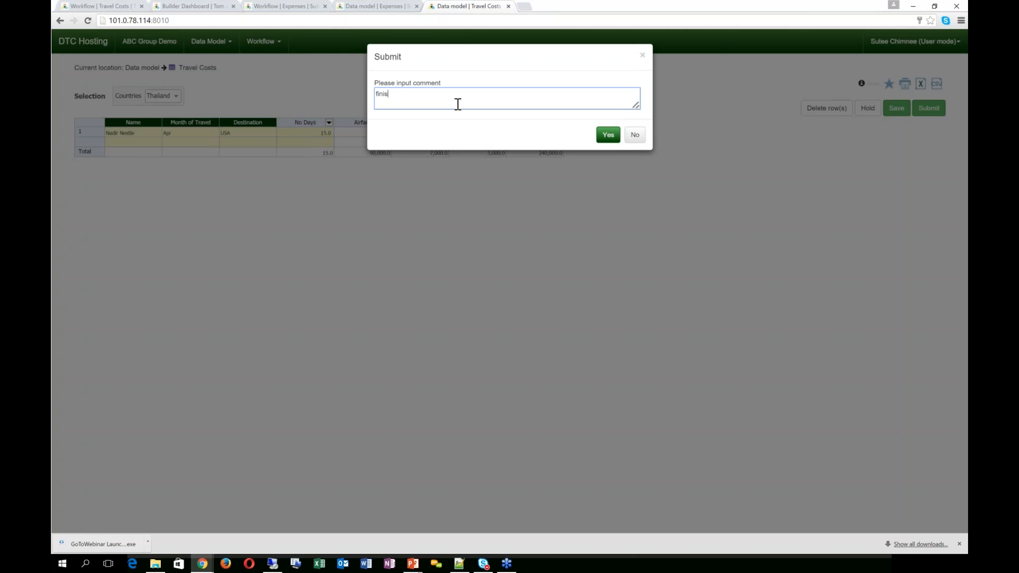
{"action": "key", "text": "BackSpace"}
{"action": "key", "text": "BackSpace"}
{"action": "key", "text": "BackSpace"}
{"action": "key", "text": "BackSpace"}
{"action": "type", "text": "with budget allocation"}
{"action": "left_click", "coordinate": [608, 135]}
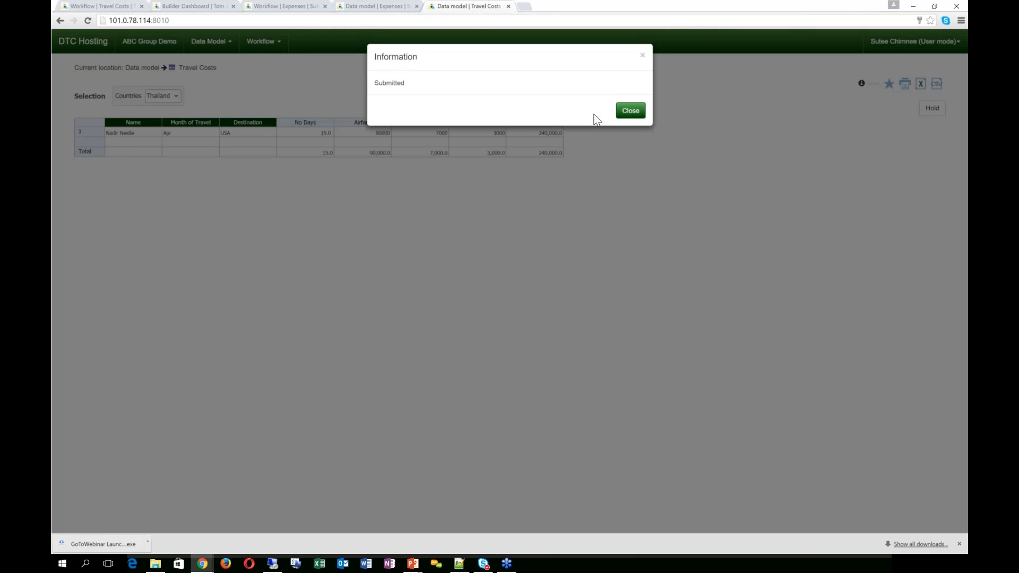
{"action": "left_click", "coordinate": [632, 112]}
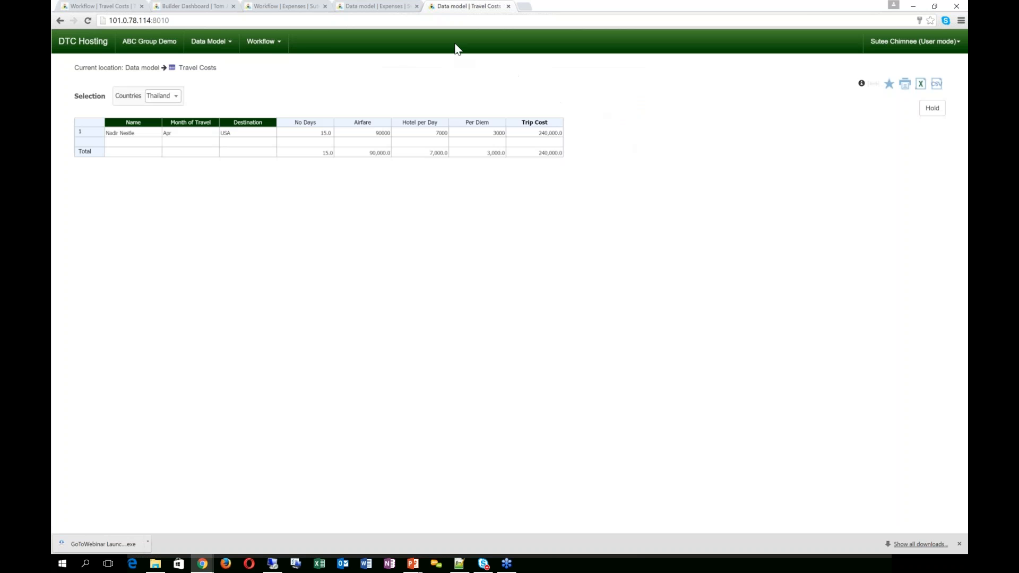
{"action": "left_click", "coordinate": [264, 41]}
{"action": "left_click", "coordinate": [268, 74]}
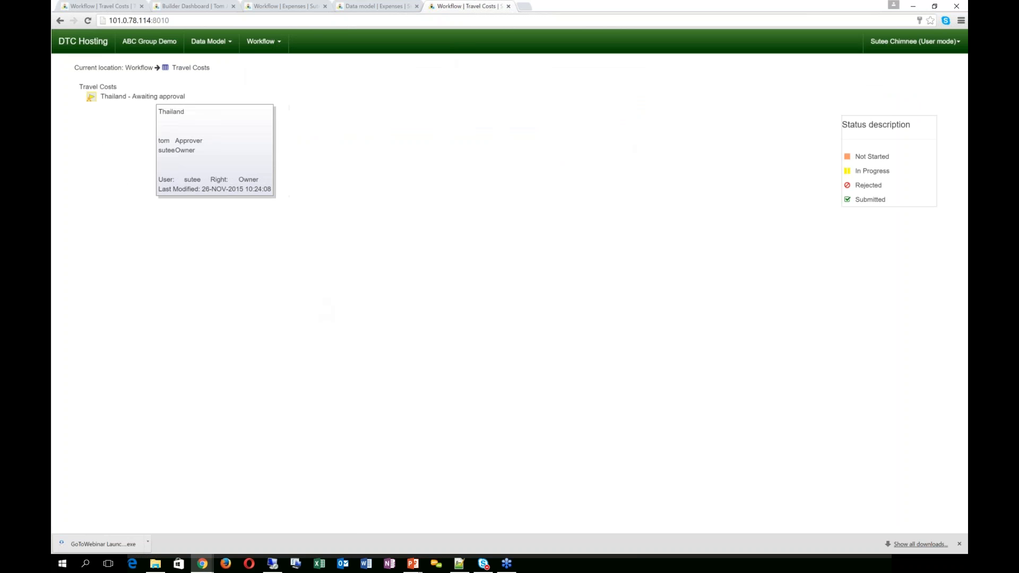
Step: Reload the Travel Costs workflow in the approver's view, showing Thailand awaiting approval
{"action": "left_click", "coordinate": [113, 2]}
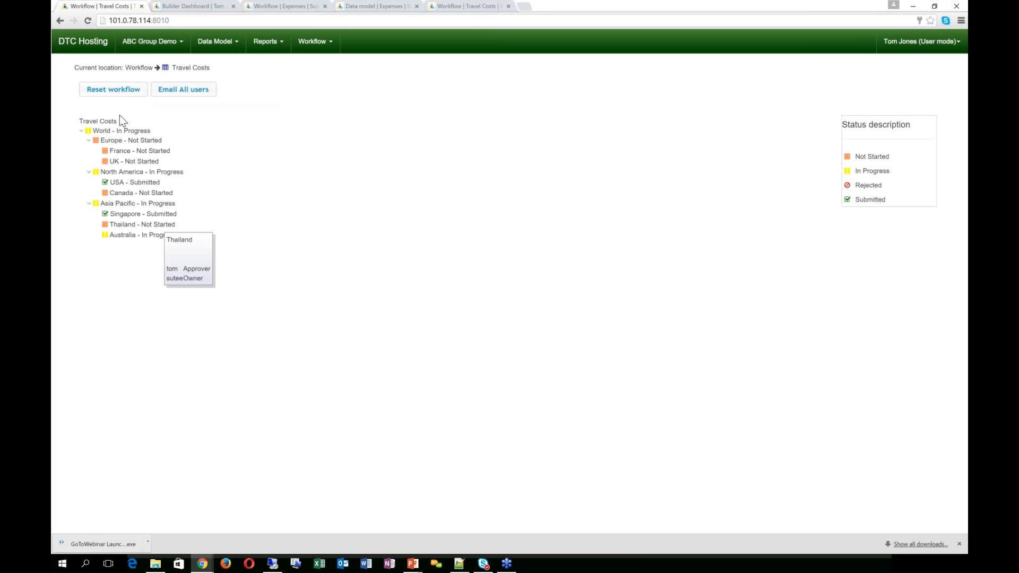
{"action": "left_click", "coordinate": [313, 42]}
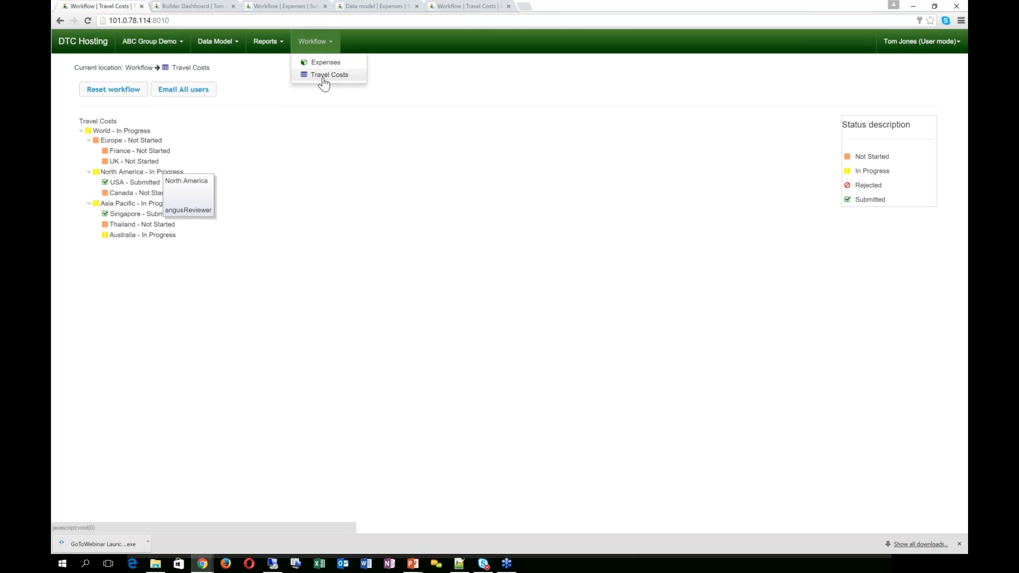
{"action": "left_click", "coordinate": [323, 75]}
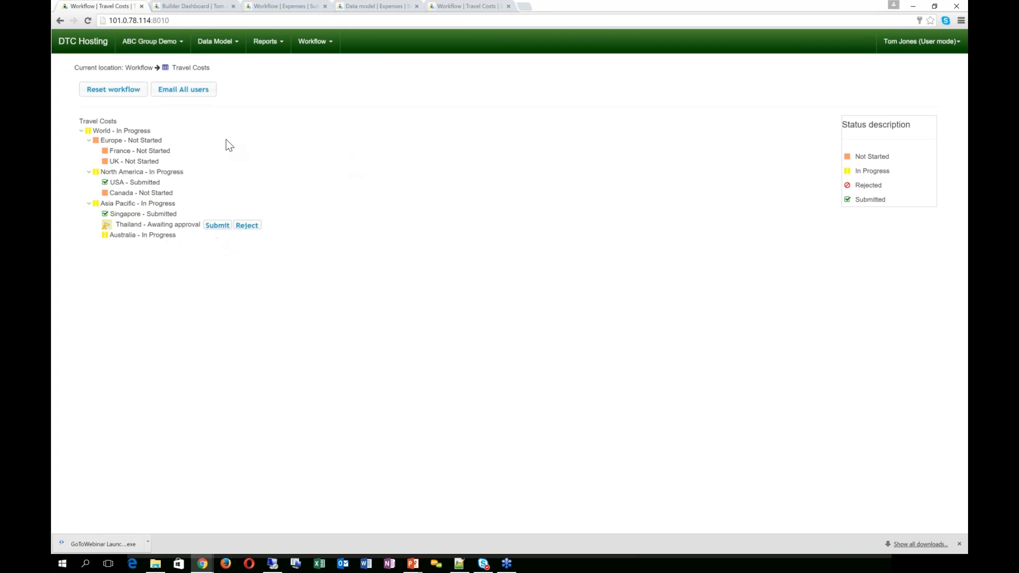
{"action": "left_click", "coordinate": [228, 44]}
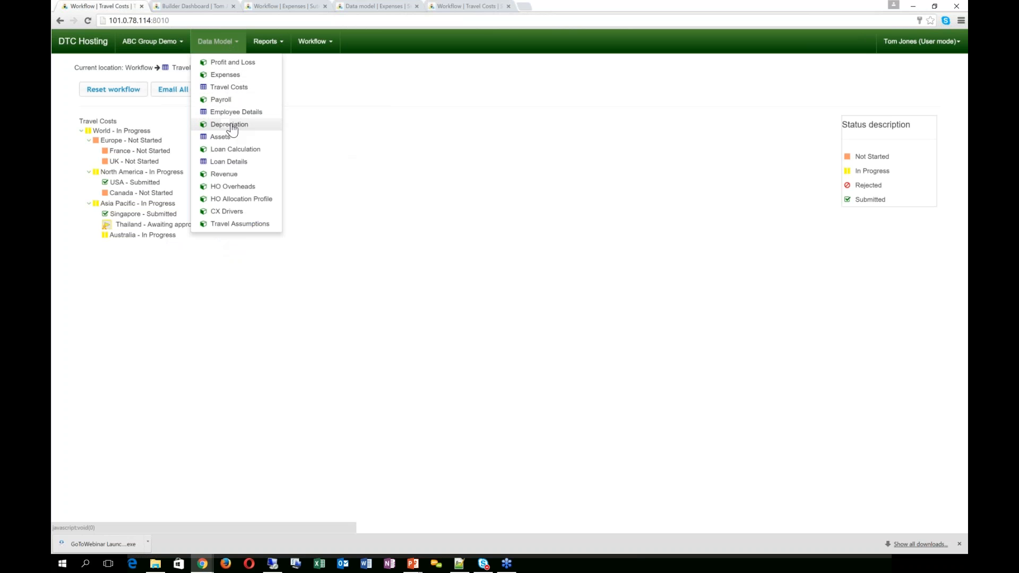
Step: Show Thailand's Expenses budget in AUD, where April travel costs come to 8,496.59
{"action": "left_click", "coordinate": [226, 75]}
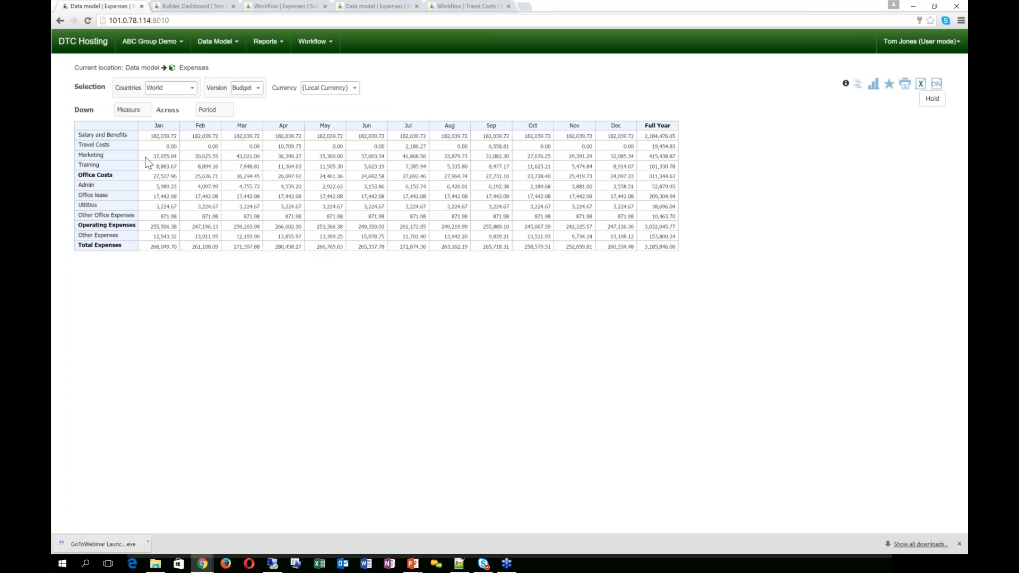
{"action": "left_click", "coordinate": [113, 146]}
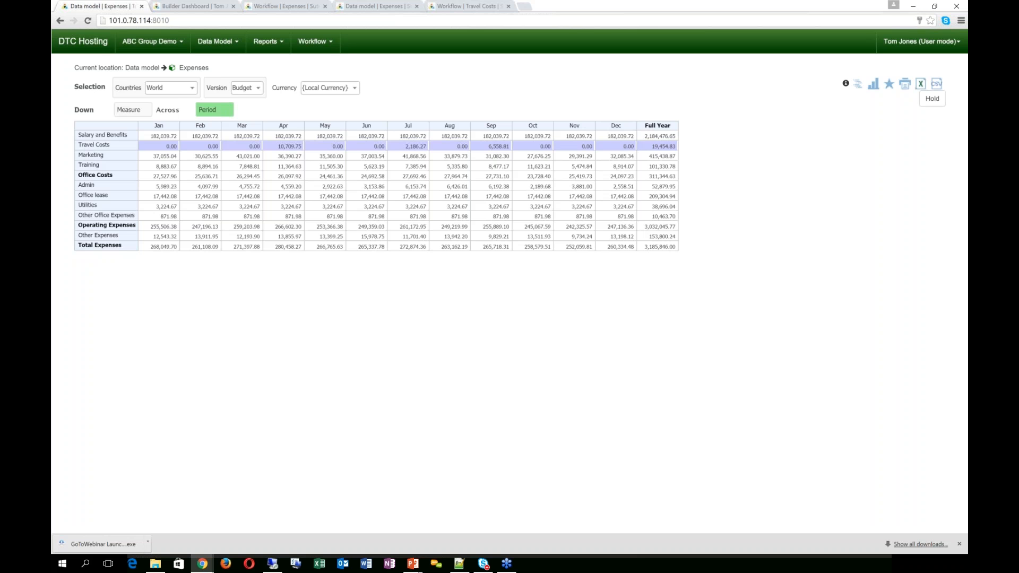
{"action": "left_click", "coordinate": [180, 89]}
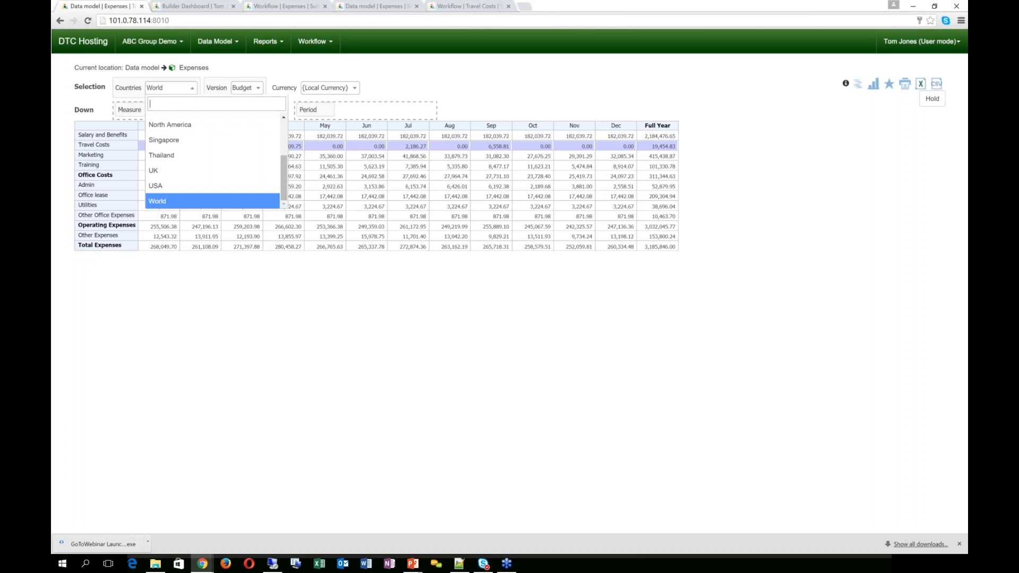
{"action": "left_click", "coordinate": [169, 155]}
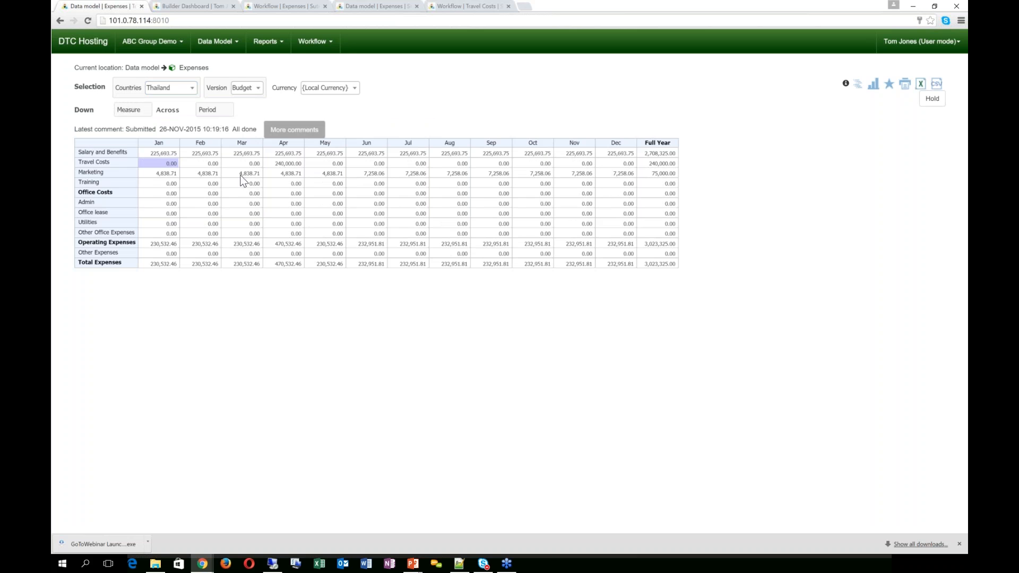
{"action": "left_click", "coordinate": [292, 164]}
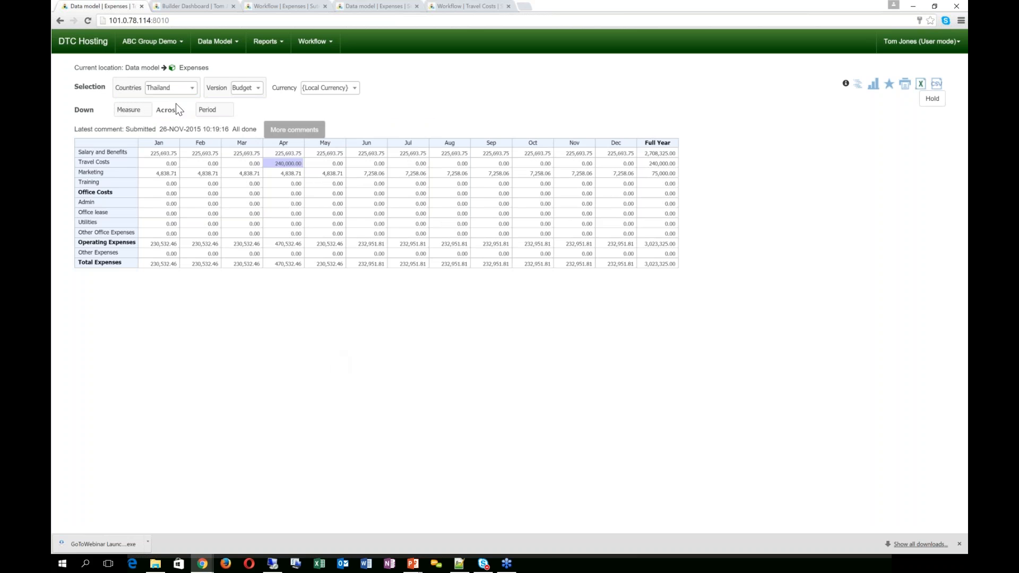
{"action": "left_click", "coordinate": [325, 88]}
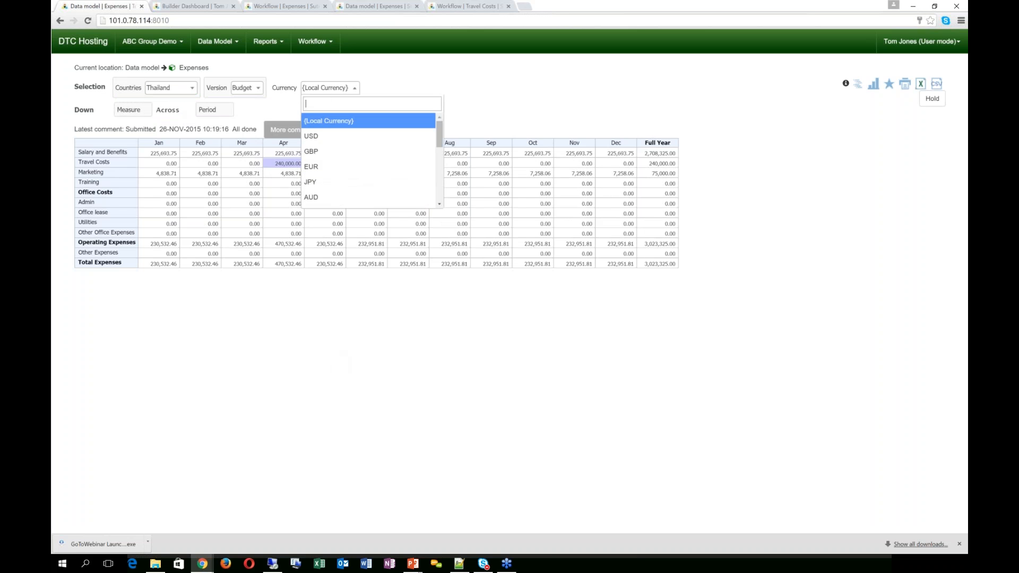
{"action": "left_click", "coordinate": [322, 197]}
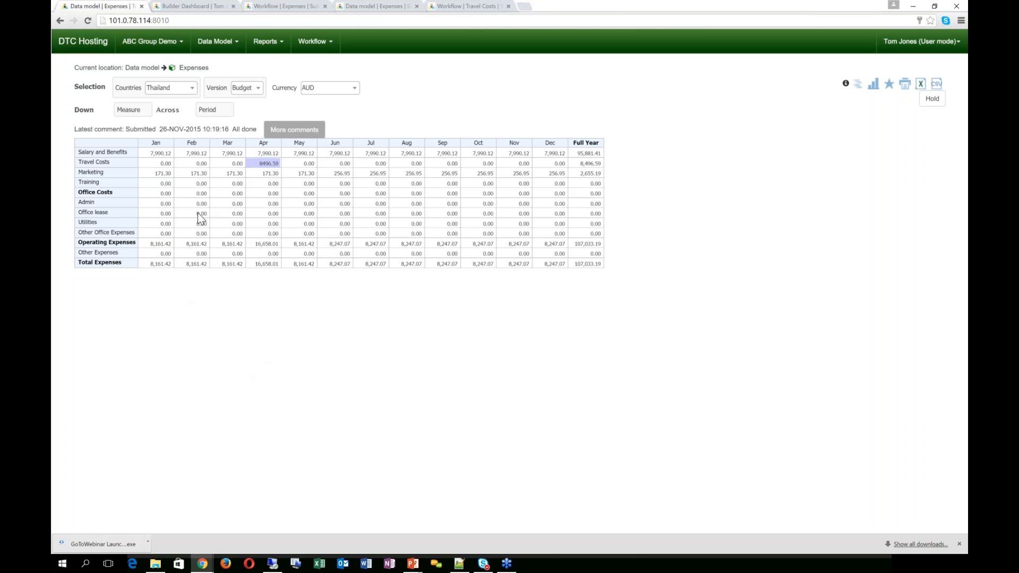
{"action": "left_click", "coordinate": [190, 8]}
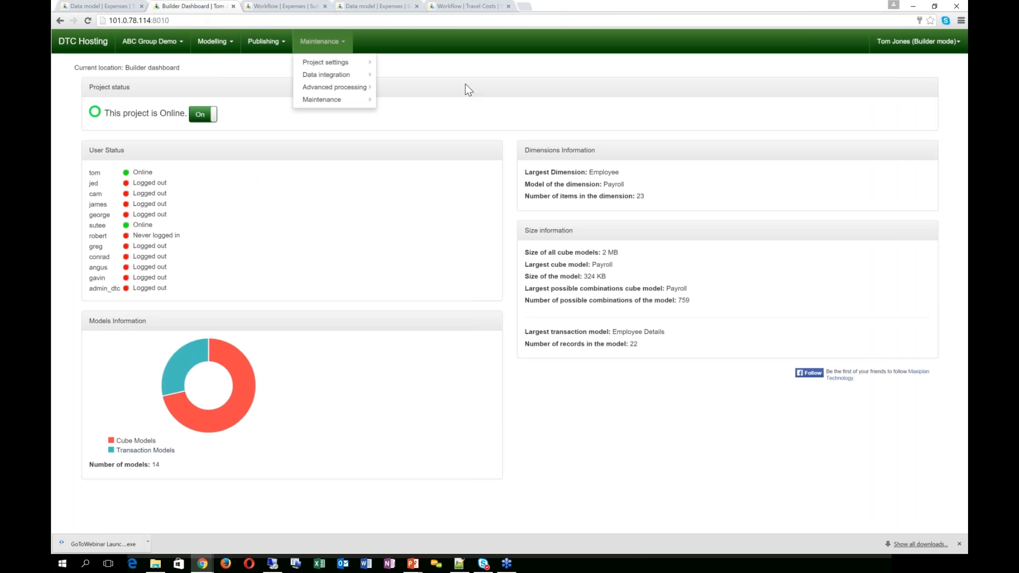
Step: Close the Maintenance menu and bring up the Modelling Flow diagram, with Travel Costs feeding Expenses
{"action": "left_click", "coordinate": [419, 38]}
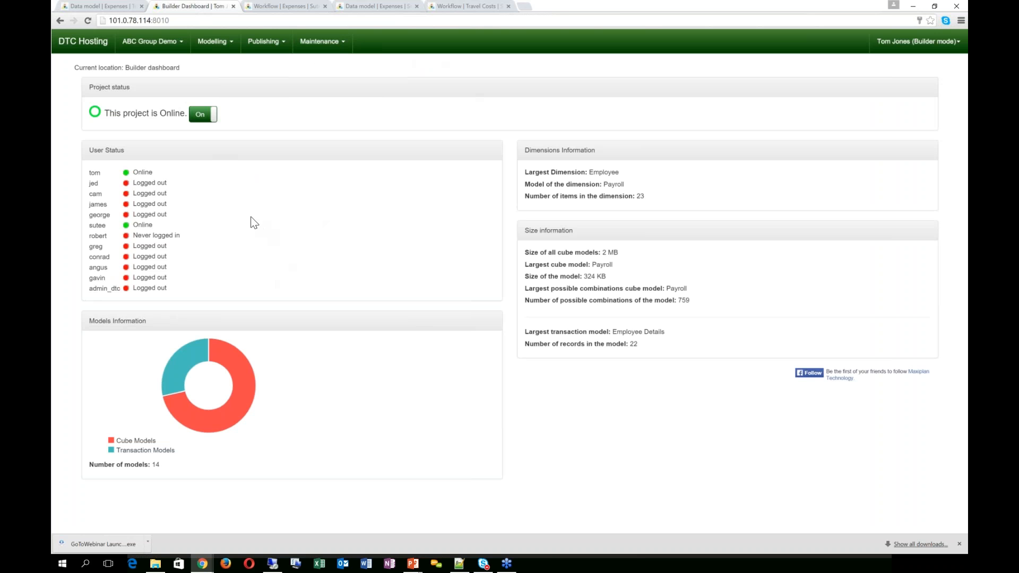
{"action": "left_click", "coordinate": [227, 46]}
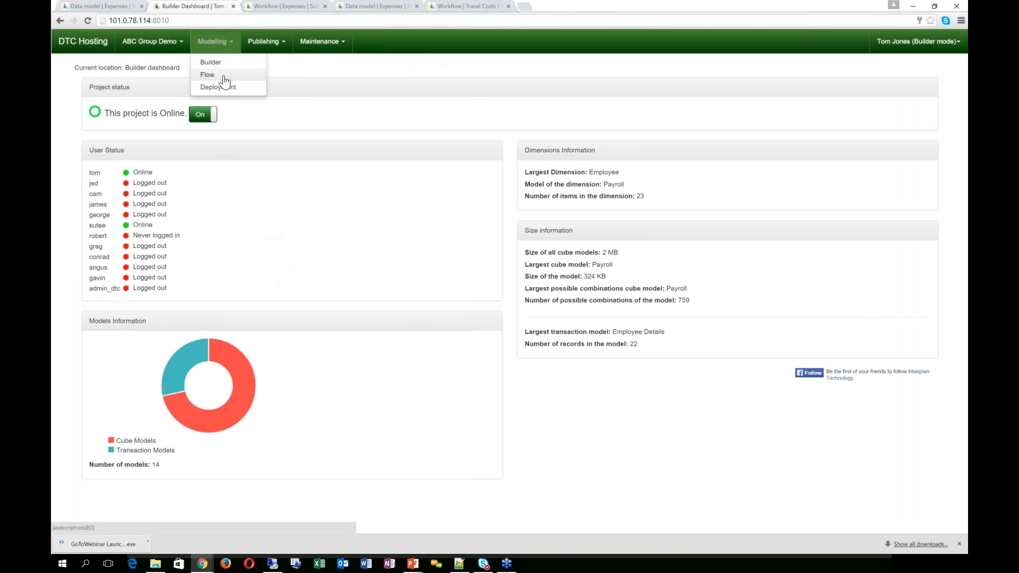
{"action": "left_click", "coordinate": [225, 77]}
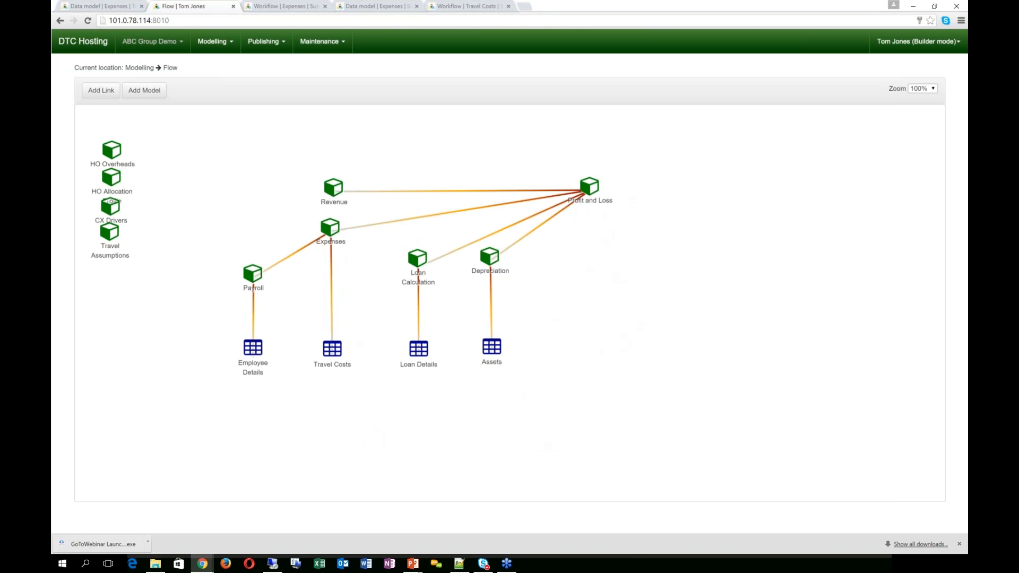
Step: Return to the Expenses grid and switch to the ABC Group Demo (Extended) project
{"action": "left_click", "coordinate": [108, 8]}
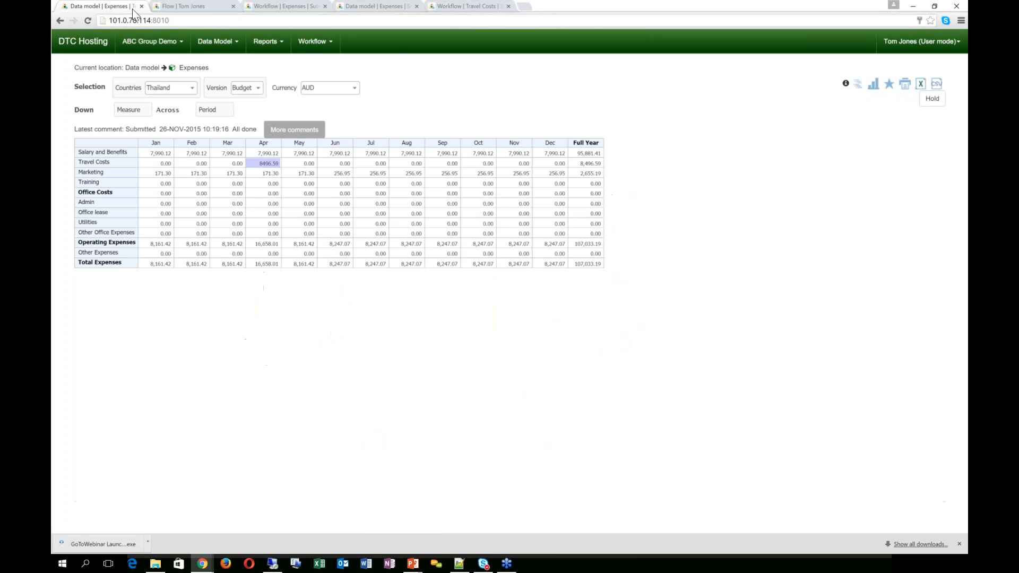
{"action": "left_click", "coordinate": [267, 41]}
{"action": "mouse_move", "coordinate": [277, 68]}
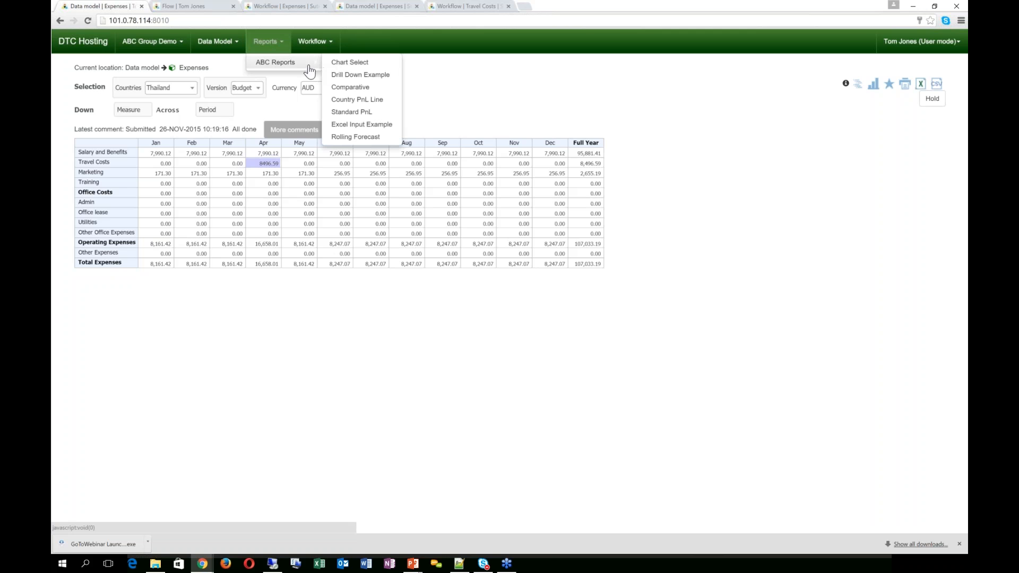
{"action": "left_click", "coordinate": [349, 62]}
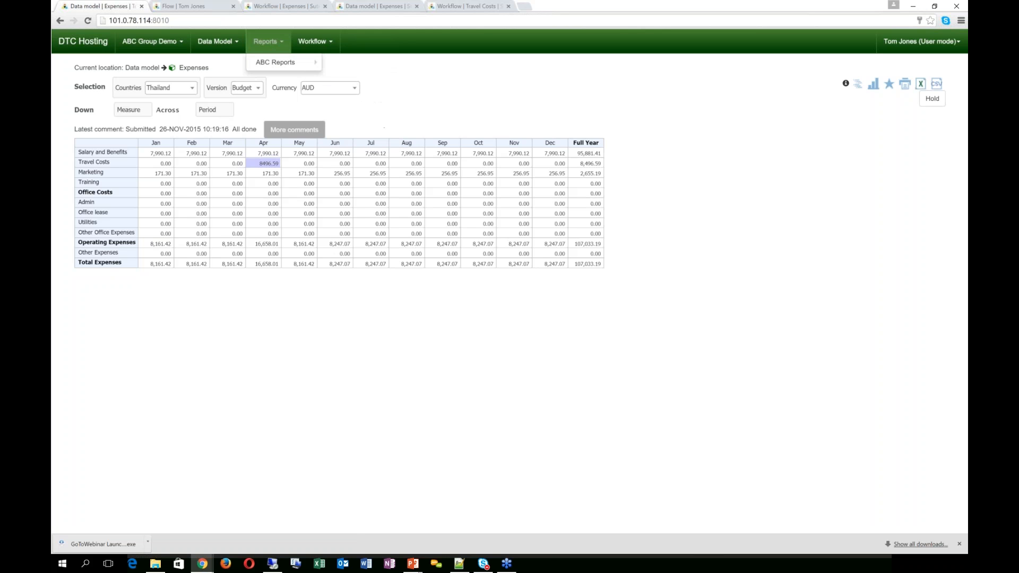
{"action": "left_click", "coordinate": [162, 42]}
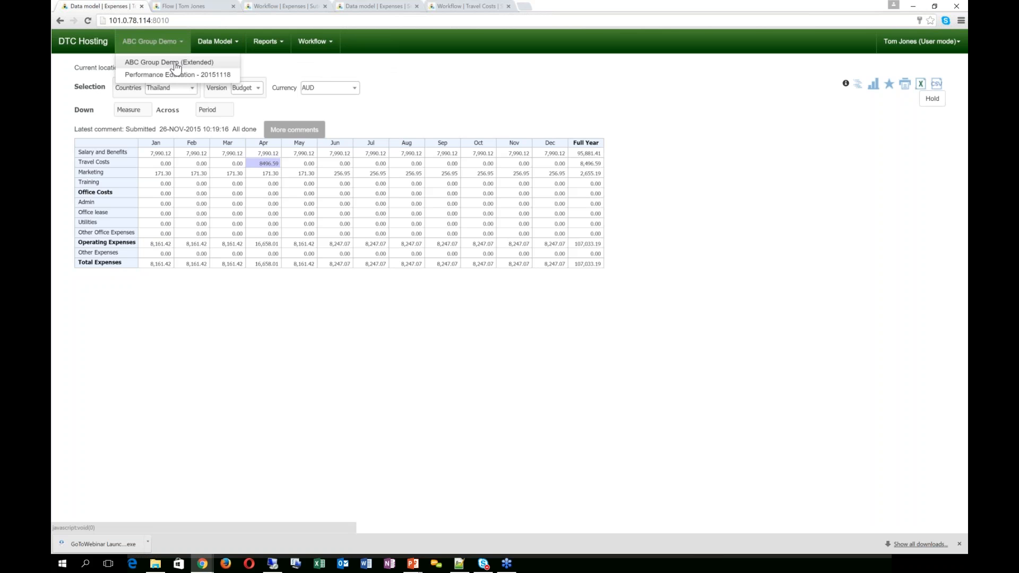
{"action": "left_click", "coordinate": [176, 63]}
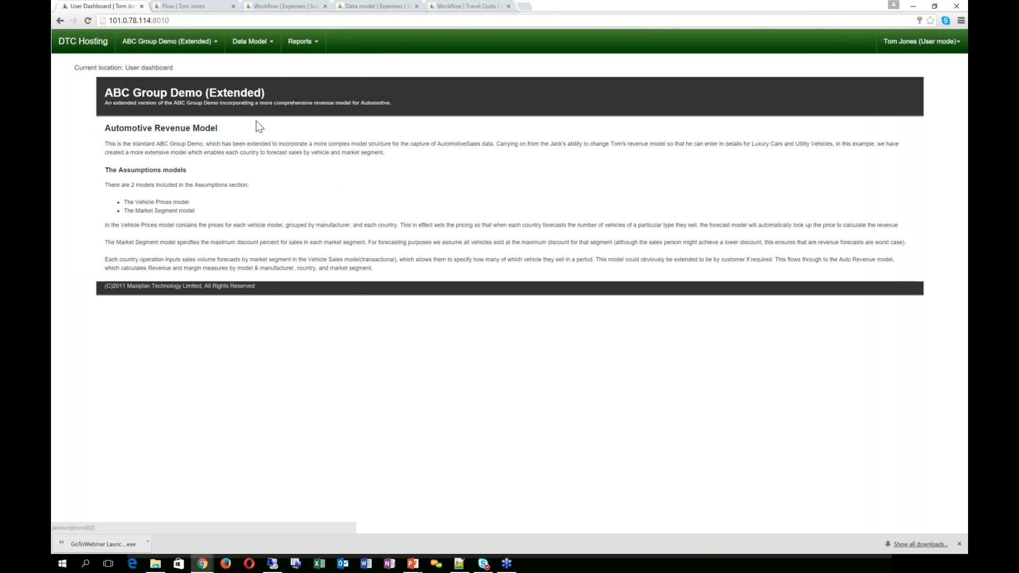
Step: Open the Standard Reports Country Analysis report
{"action": "left_click", "coordinate": [307, 45]}
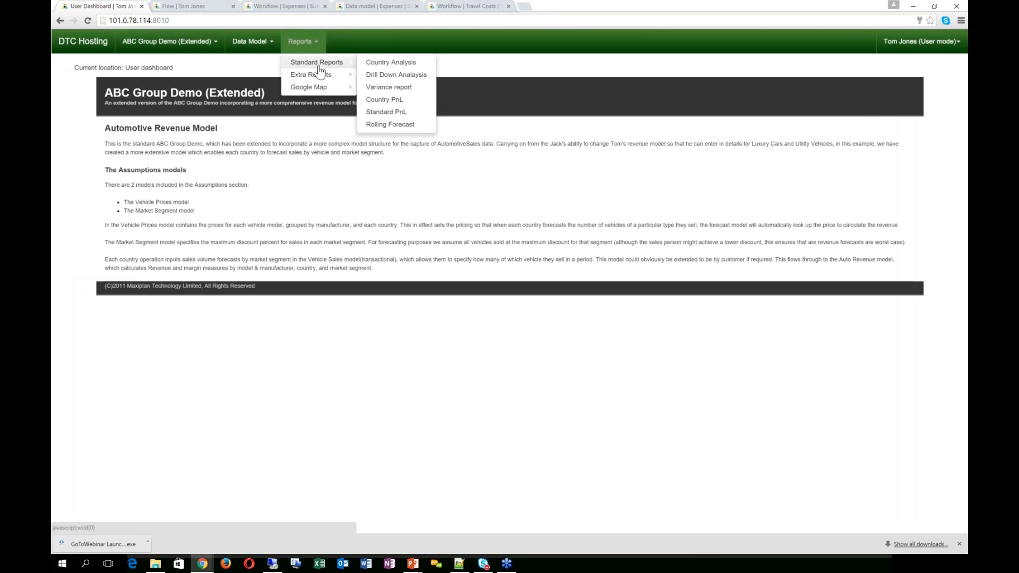
{"action": "mouse_move", "coordinate": [320, 75]}
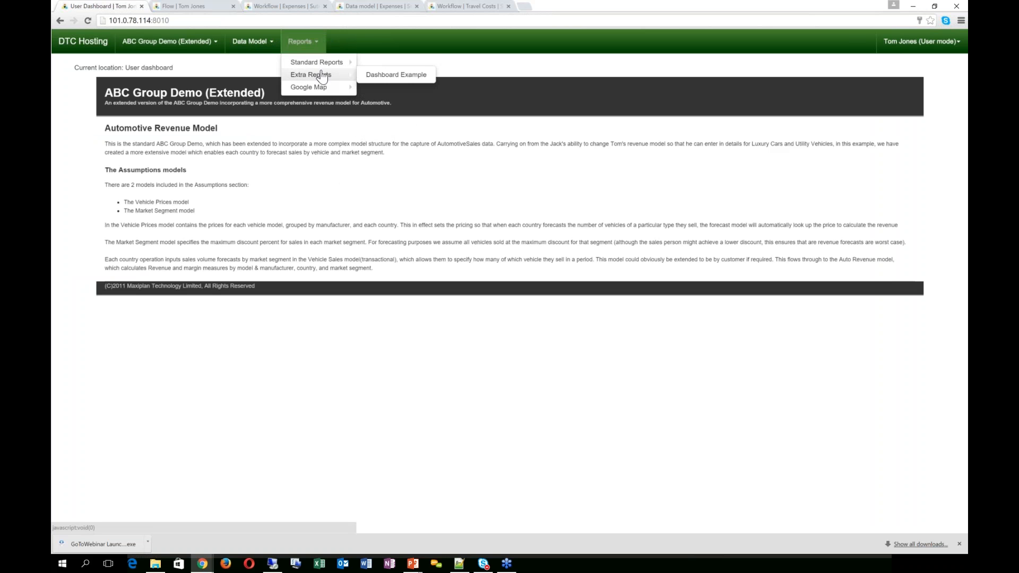
{"action": "left_click", "coordinate": [387, 64]}
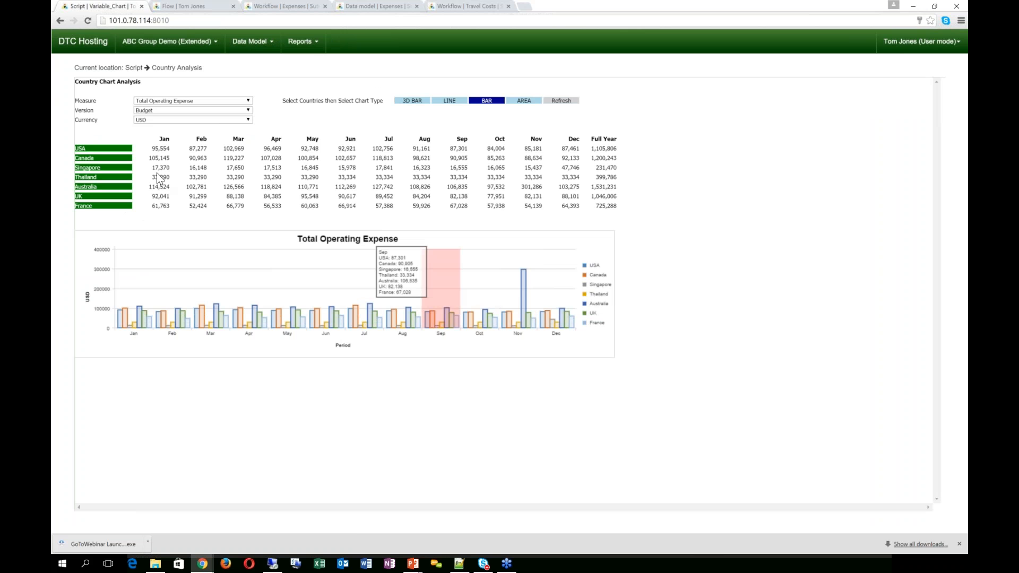
Step: Chart Actual Total Operating Expense by country, with Singapore excluded from the comparison
{"action": "left_click", "coordinate": [200, 101]}
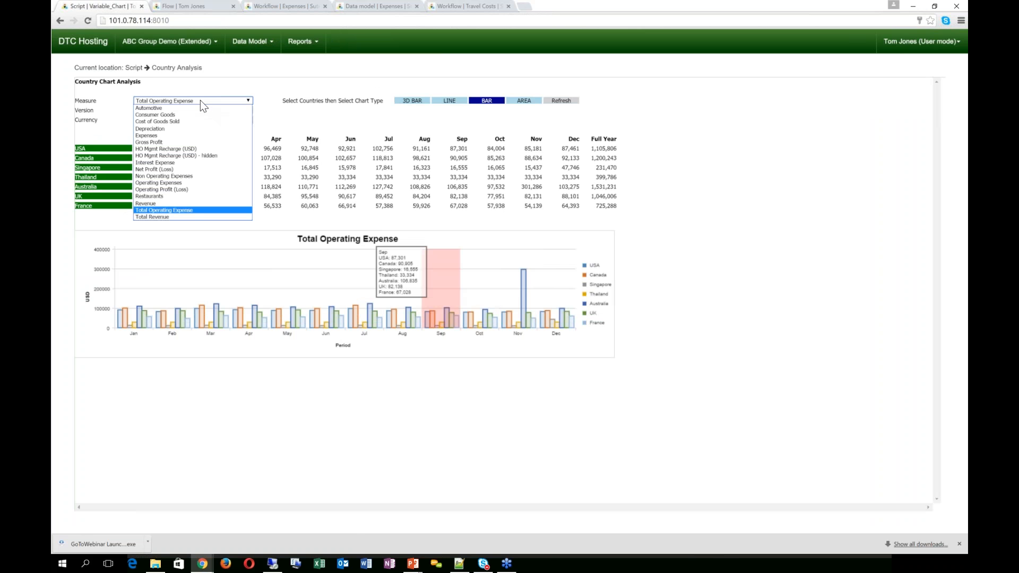
{"action": "left_click", "coordinate": [196, 136]}
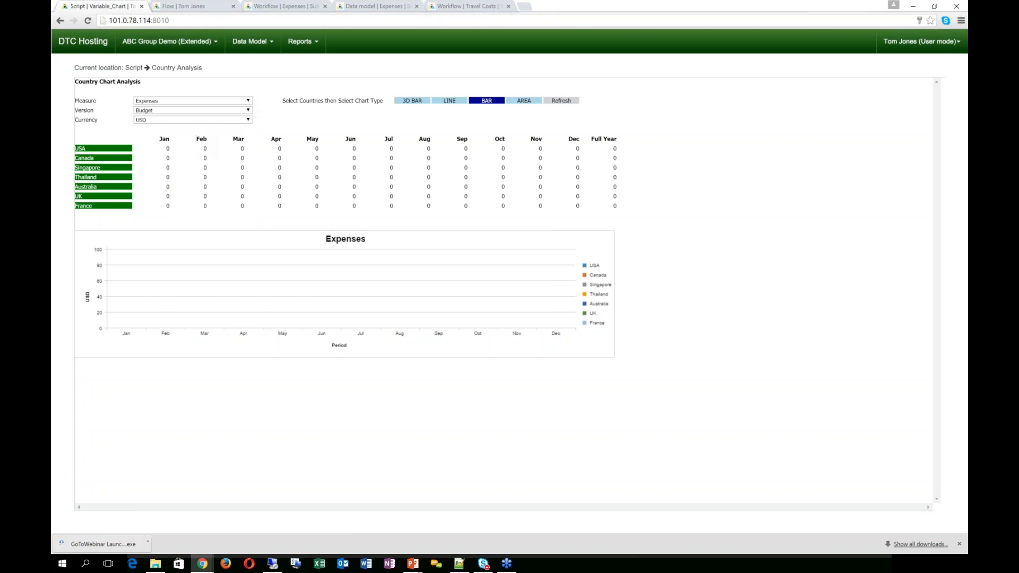
{"action": "left_click", "coordinate": [248, 110]}
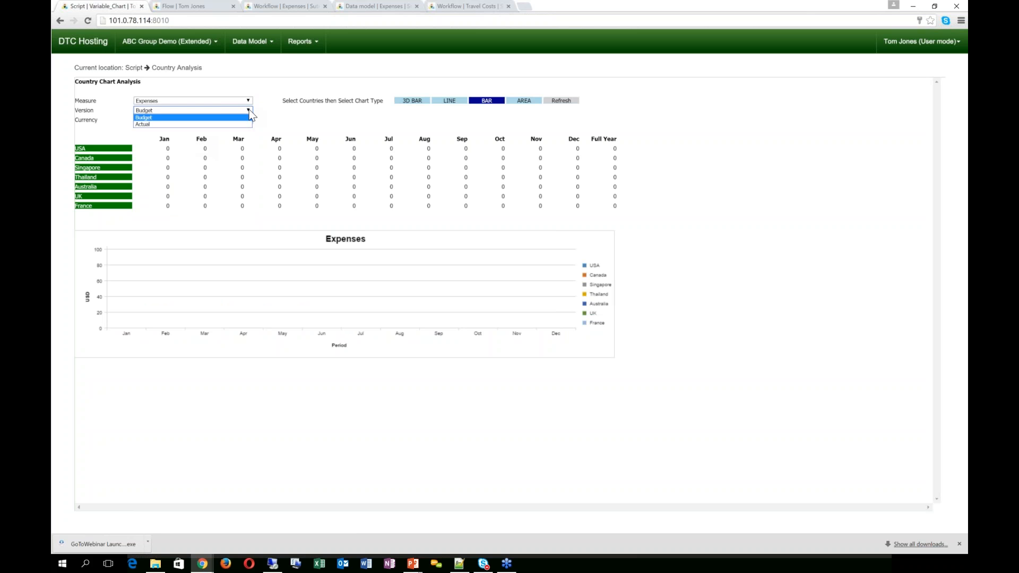
{"action": "left_click", "coordinate": [213, 124]}
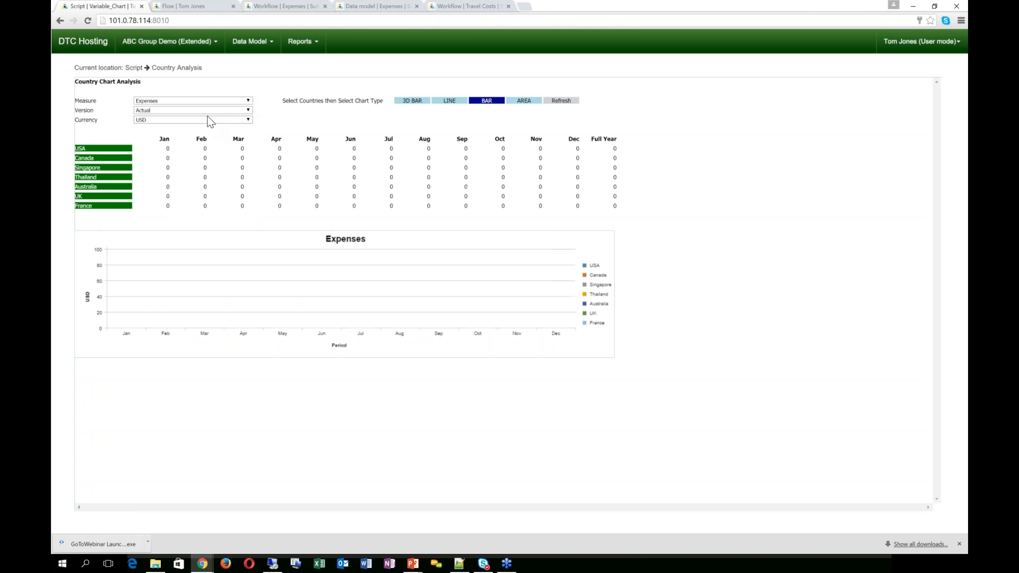
{"action": "left_click", "coordinate": [210, 121]}
{"action": "left_click", "coordinate": [194, 102]}
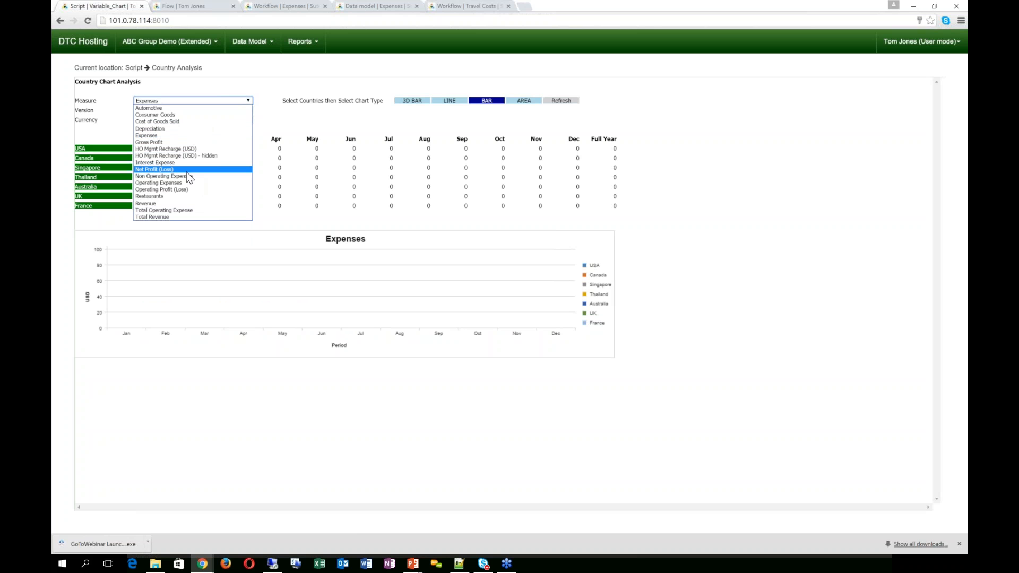
{"action": "left_click", "coordinate": [184, 210]}
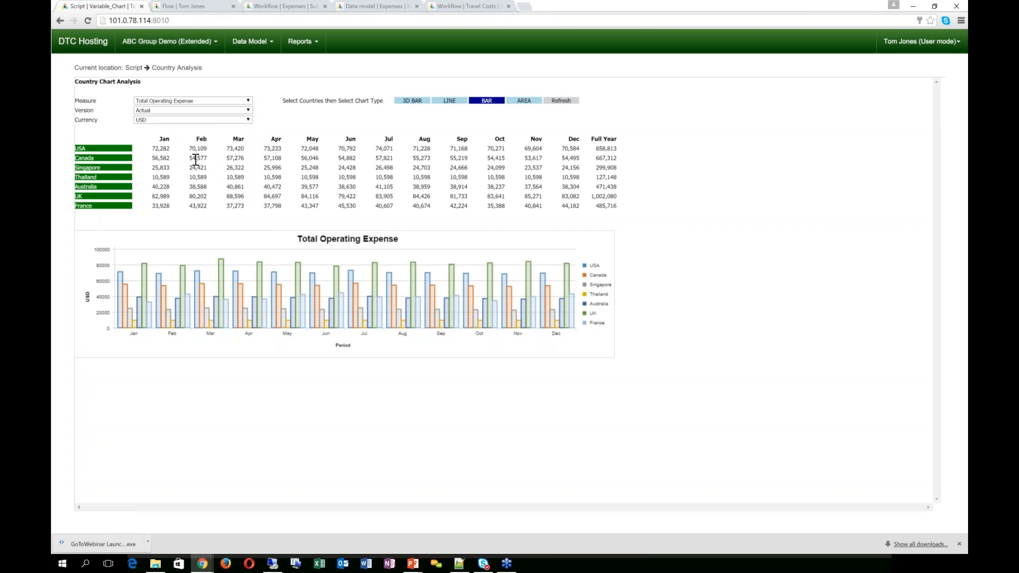
{"action": "left_click", "coordinate": [97, 180]}
{"action": "double_click", "coordinate": [91, 181]}
{"action": "left_click", "coordinate": [83, 169]}
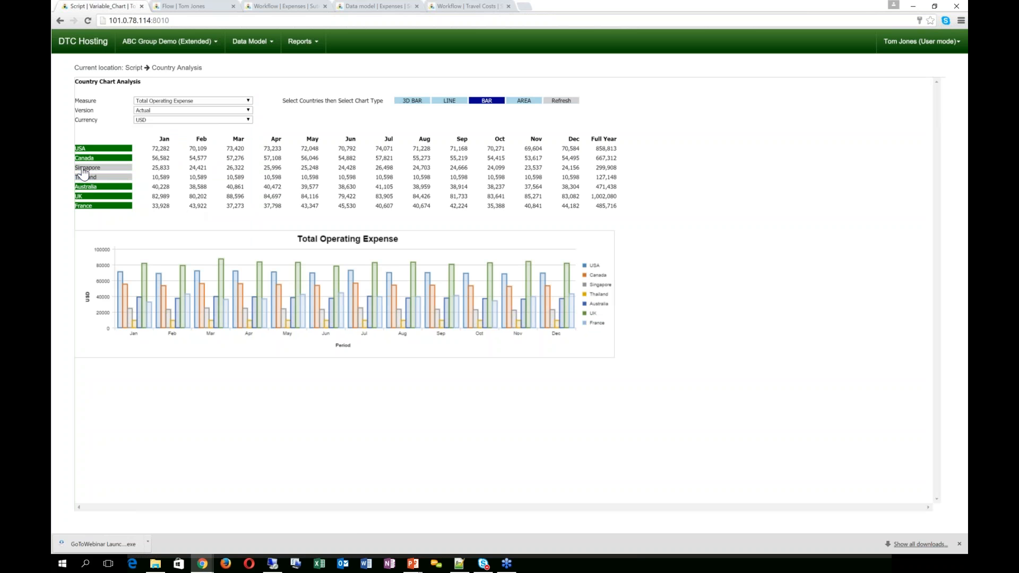
{"action": "left_click", "coordinate": [560, 100]}
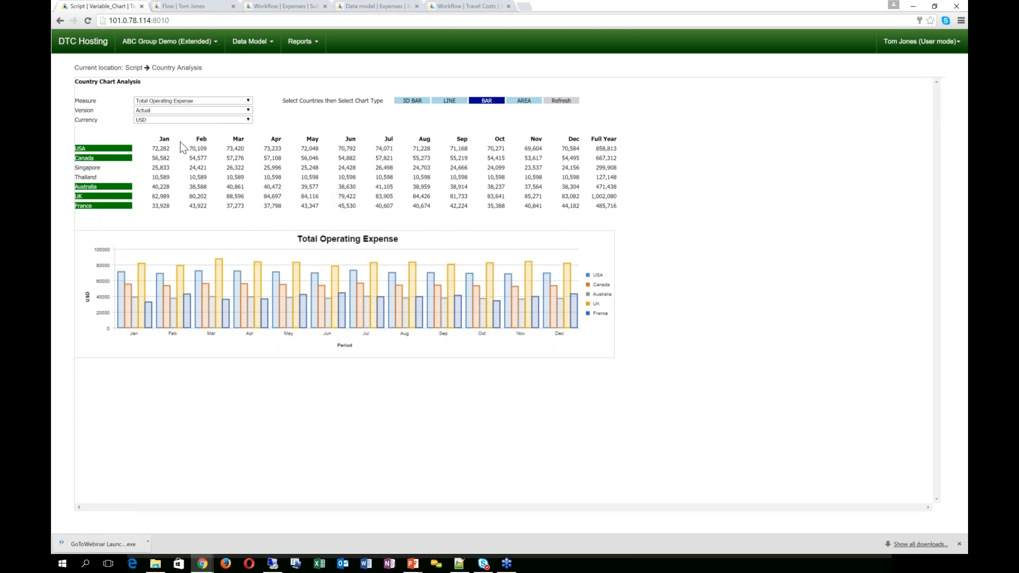
Step: Show the Country Analysis figures in AUD, then open the Variance report
{"action": "left_click", "coordinate": [176, 122]}
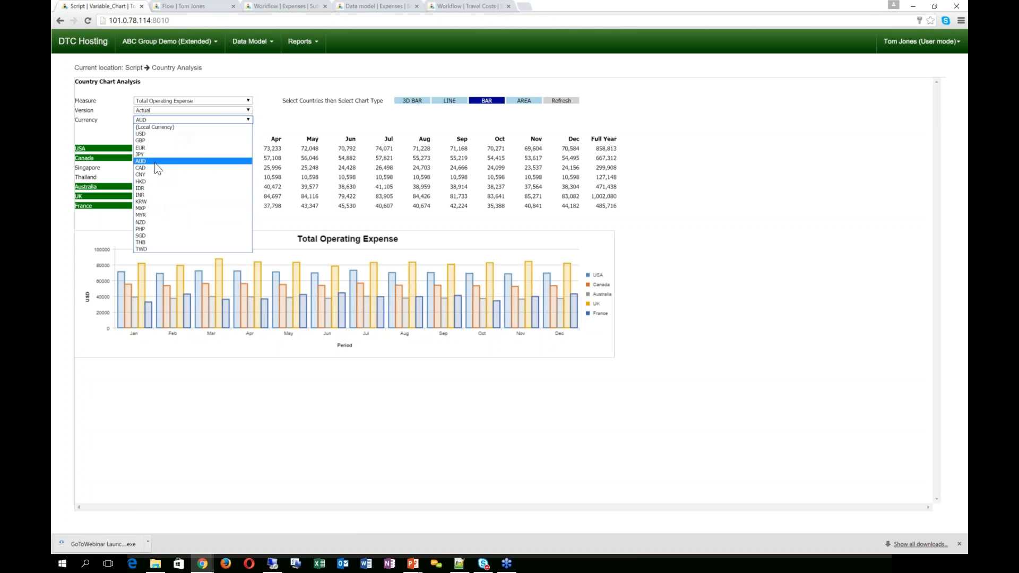
{"action": "left_click", "coordinate": [159, 160]}
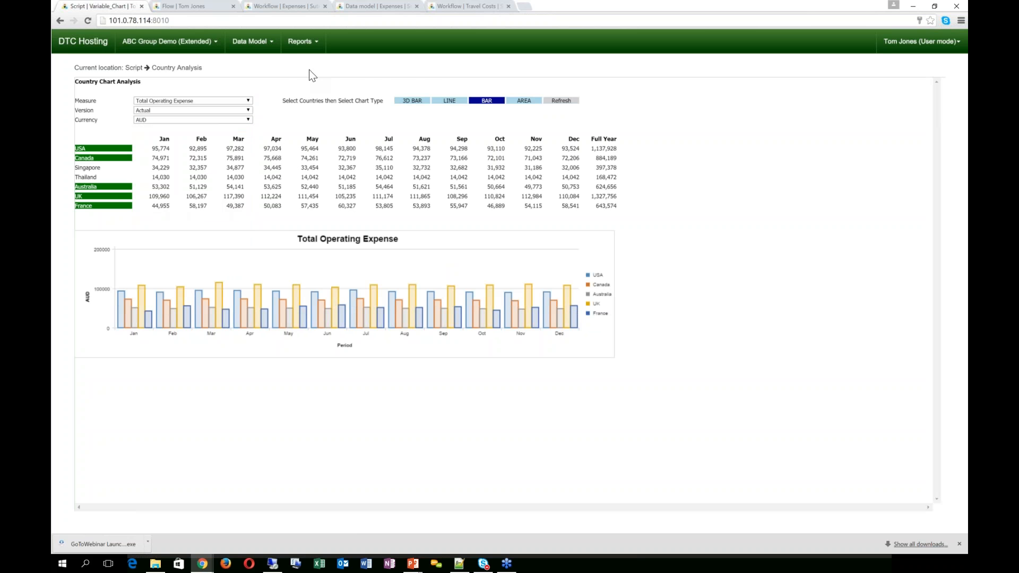
{"action": "left_click", "coordinate": [302, 41]}
{"action": "mouse_move", "coordinate": [313, 63]}
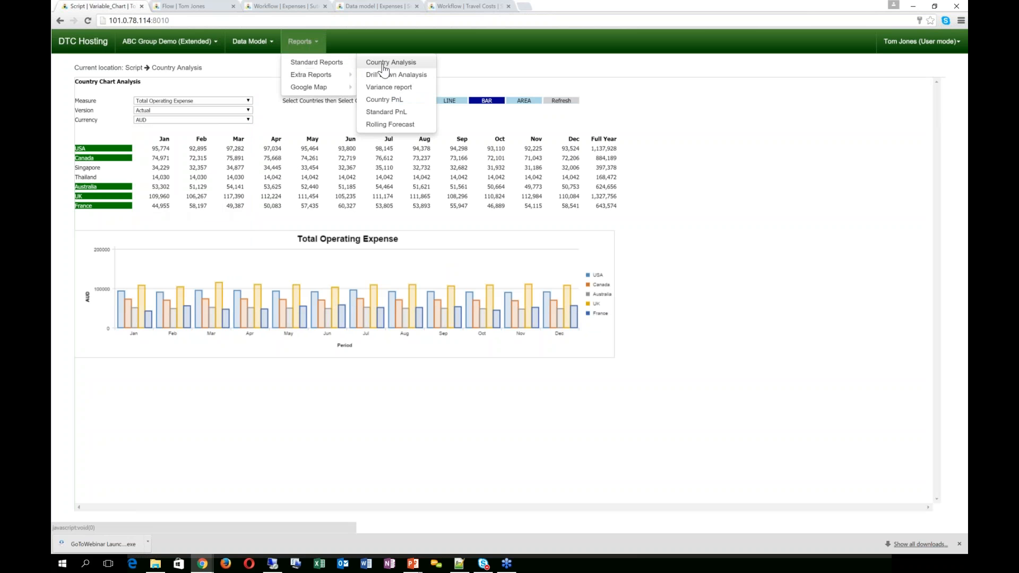
{"action": "left_click", "coordinate": [390, 87]}
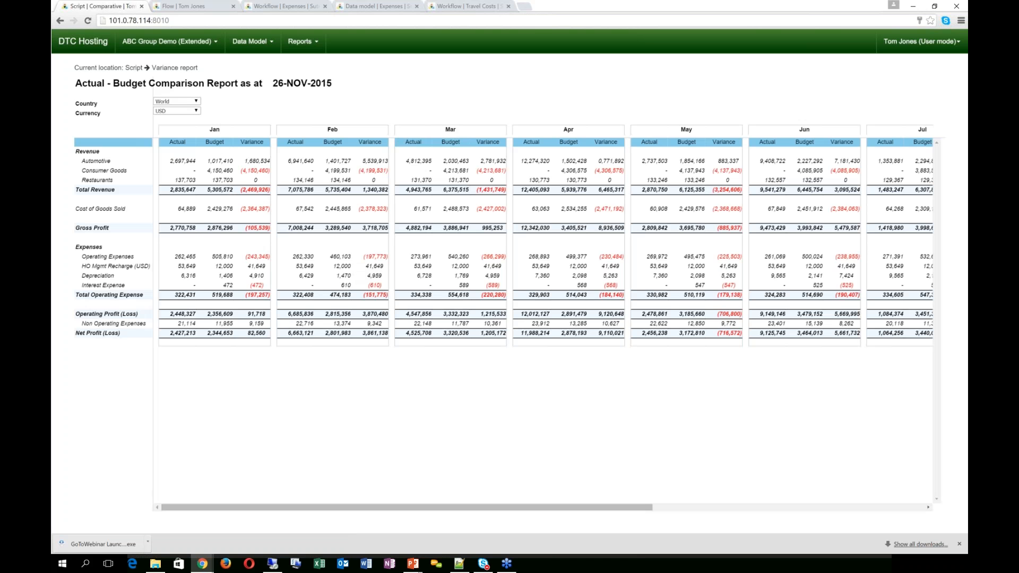
Step: Filter the Actual - Budget Comparison report to Thailand, then open the Standard PnL report
{"action": "left_click", "coordinate": [187, 101]}
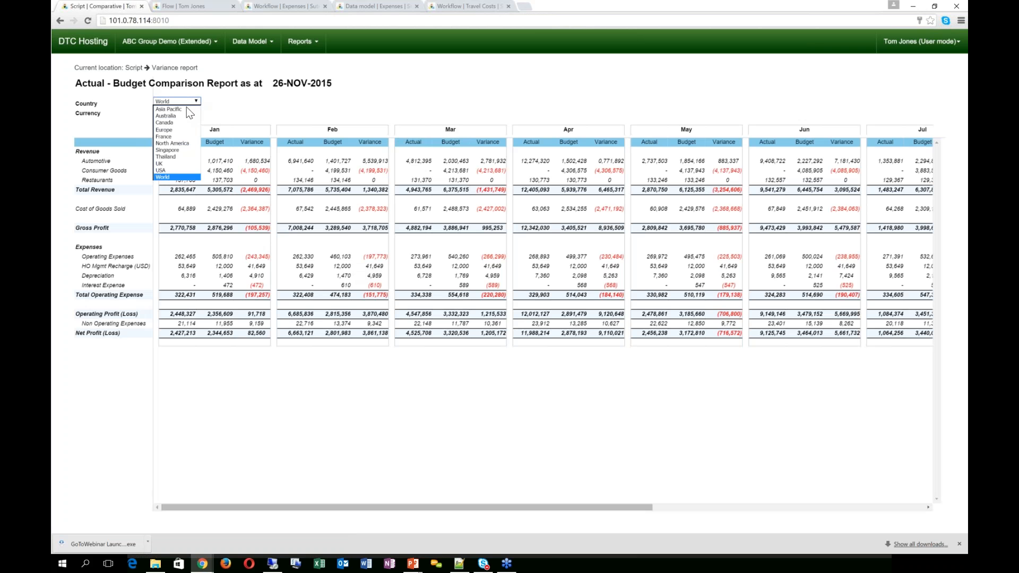
{"action": "left_click", "coordinate": [176, 158]}
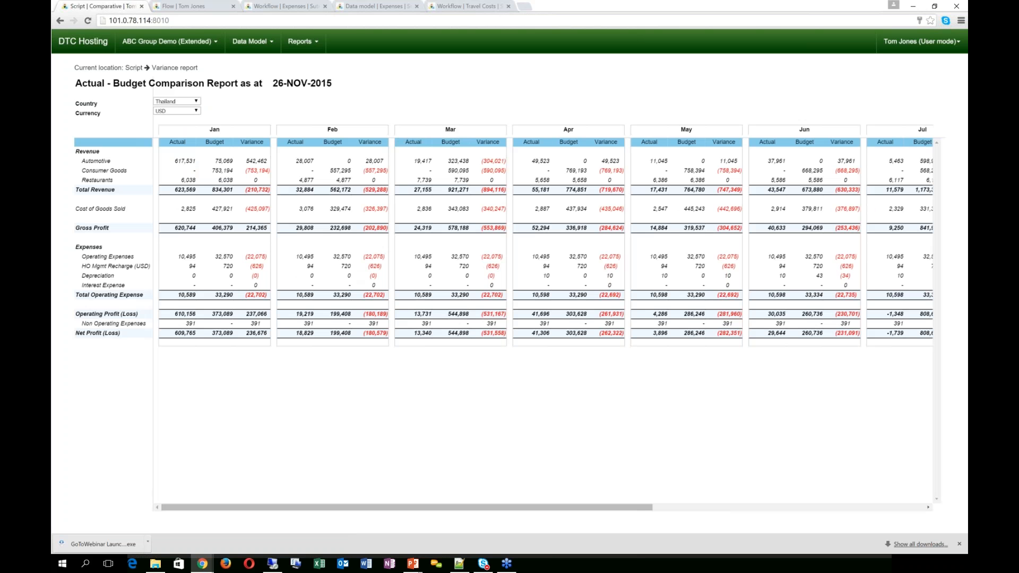
{"action": "left_click", "coordinate": [307, 49]}
{"action": "mouse_move", "coordinate": [317, 62]}
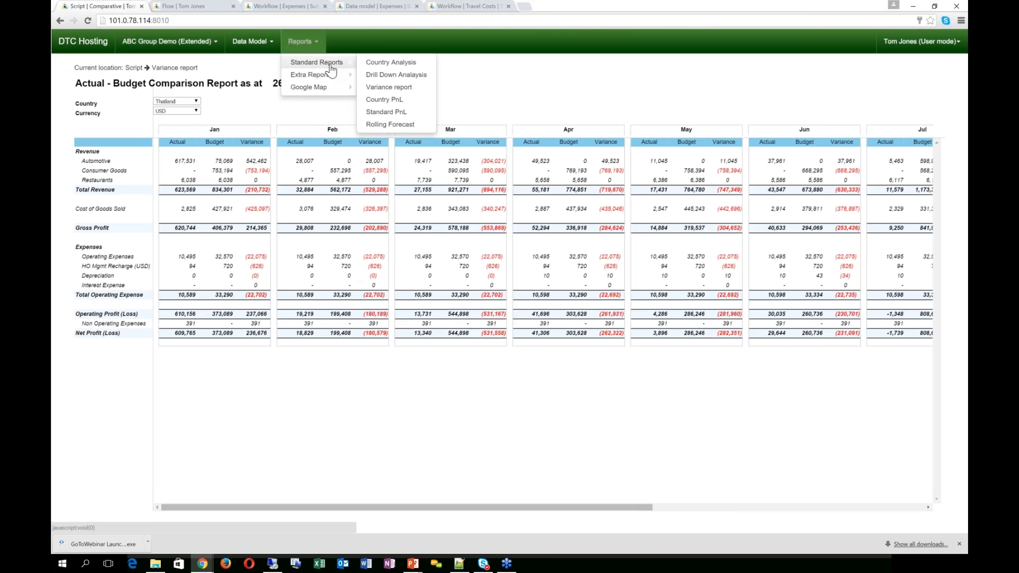
{"action": "left_click", "coordinate": [406, 114]}
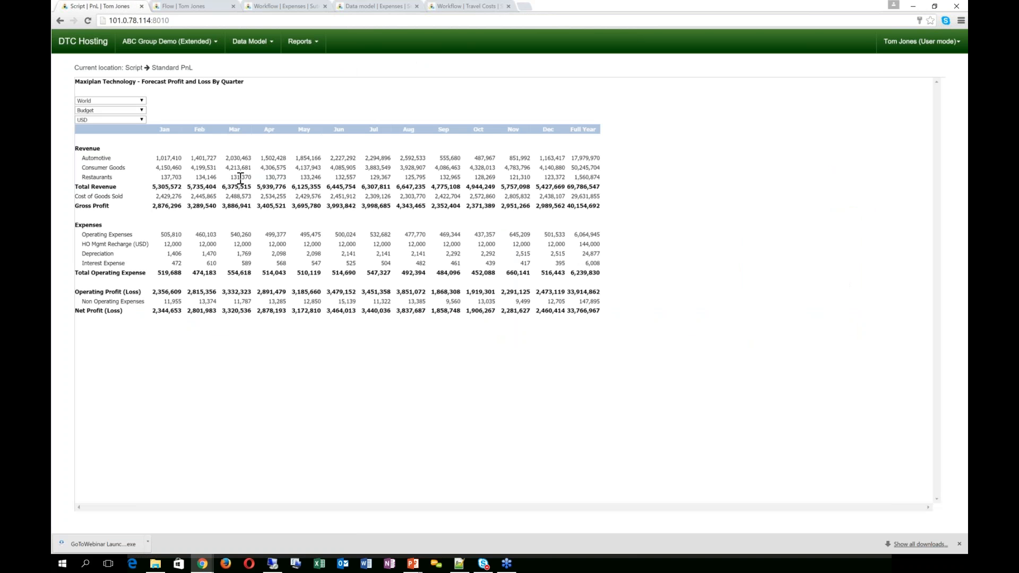
Step: Show USA Budget figures in Standard PnL, then advance the slideshow to the Rolling Forecast slide
{"action": "left_click", "coordinate": [142, 110]}
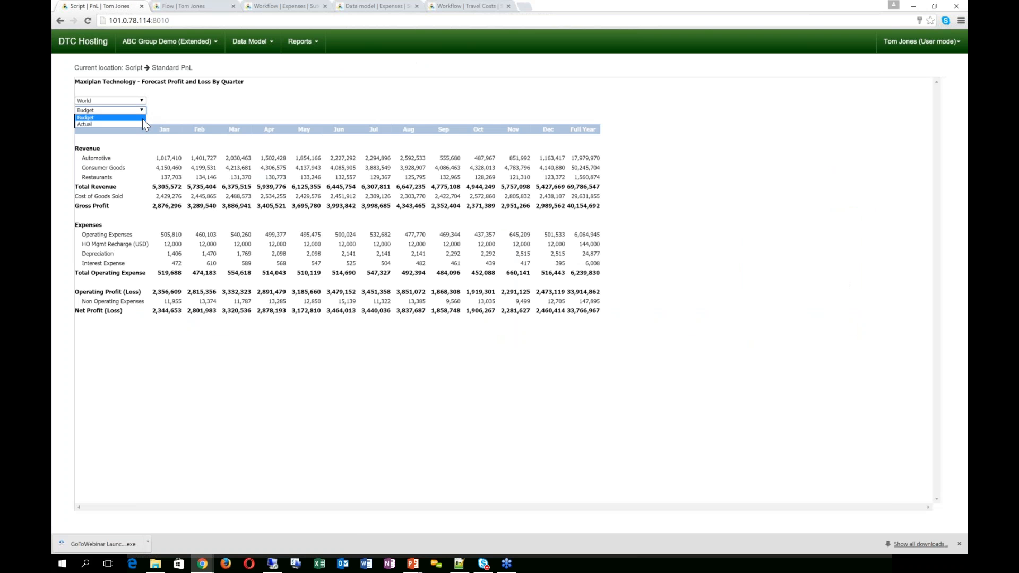
{"action": "left_click", "coordinate": [142, 110]}
{"action": "left_click", "coordinate": [142, 102]}
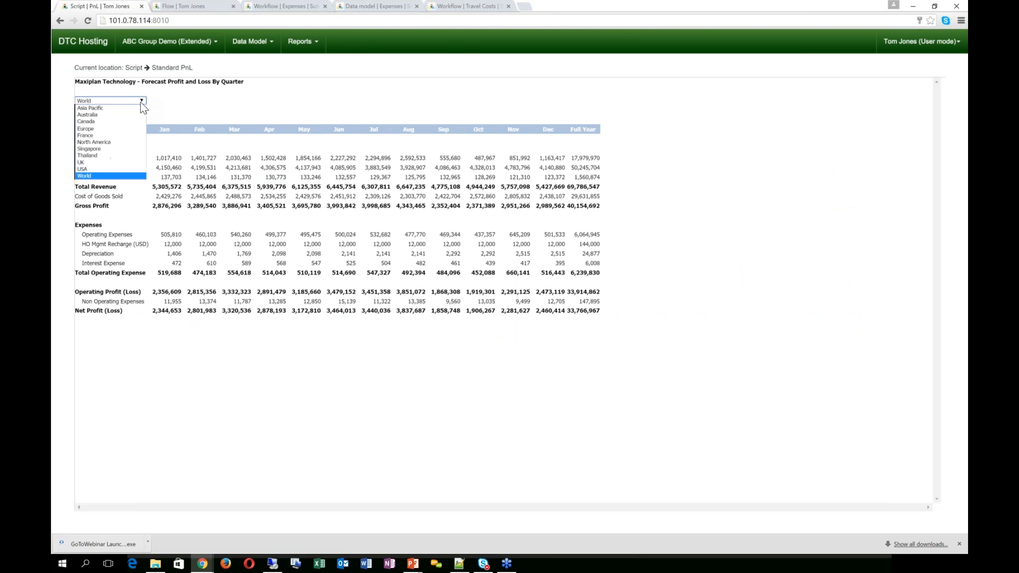
{"action": "left_click", "coordinate": [118, 169]}
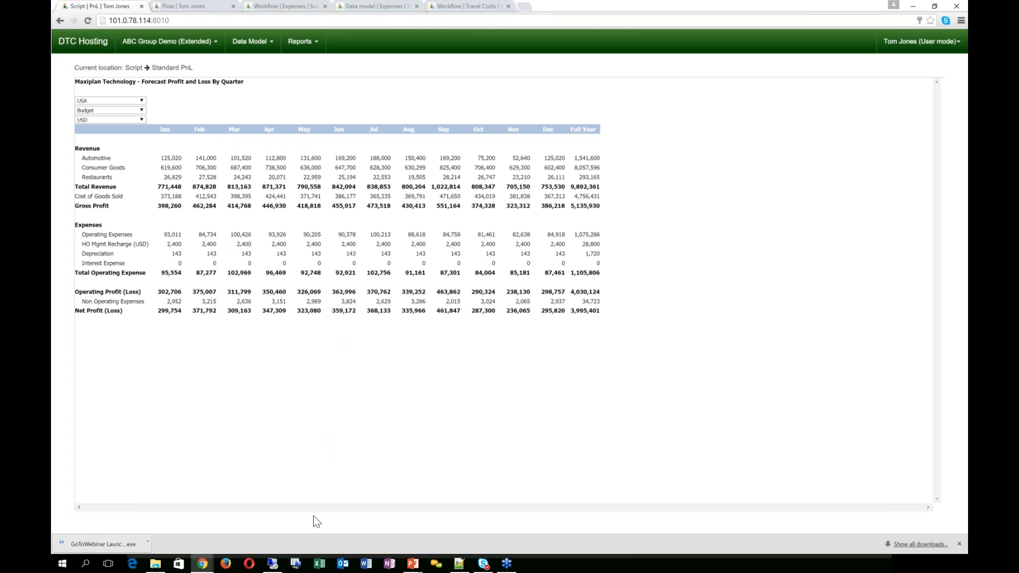
{"action": "key", "text": "alt+Tab"}
{"action": "key", "text": "Right"}
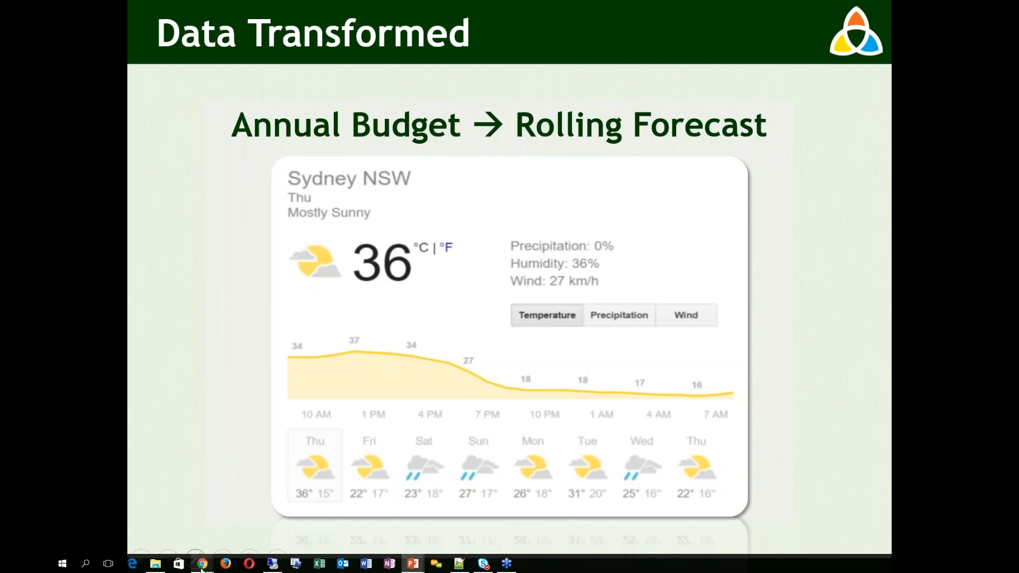
Step: Bring the Chrome 'Script | PnL' window with the USA Standard PnL report back to front
{"action": "mouse_move", "coordinate": [204, 562]}
{"action": "left_click", "coordinate": [291, 524]}
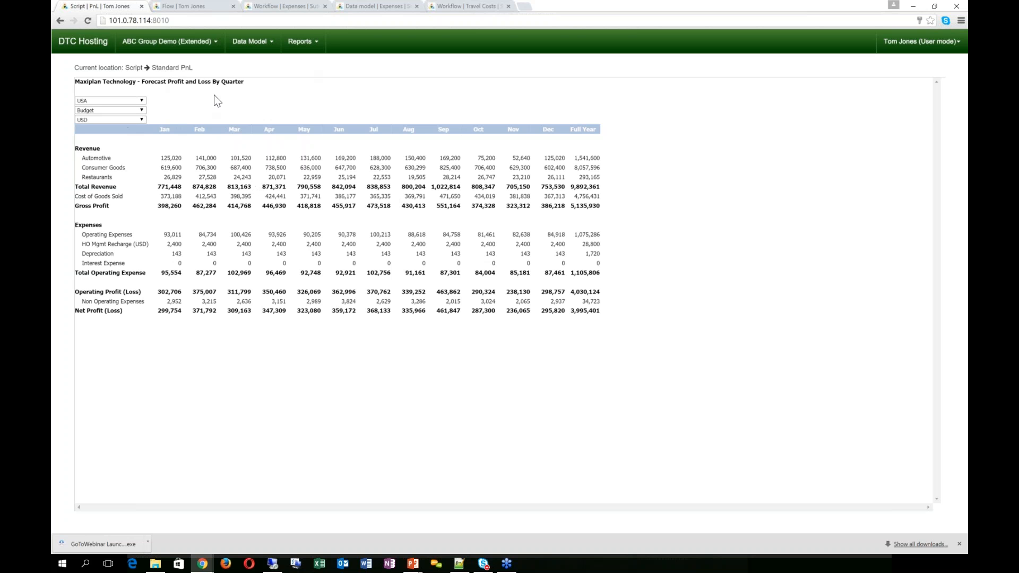
{"action": "left_click", "coordinate": [178, 47]}
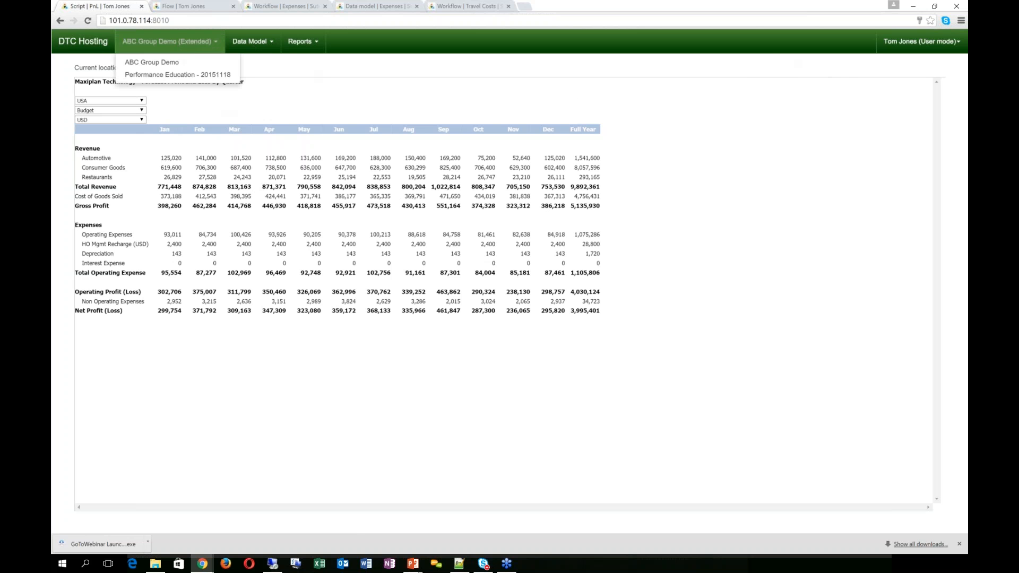
{"action": "left_click", "coordinate": [203, 7]}
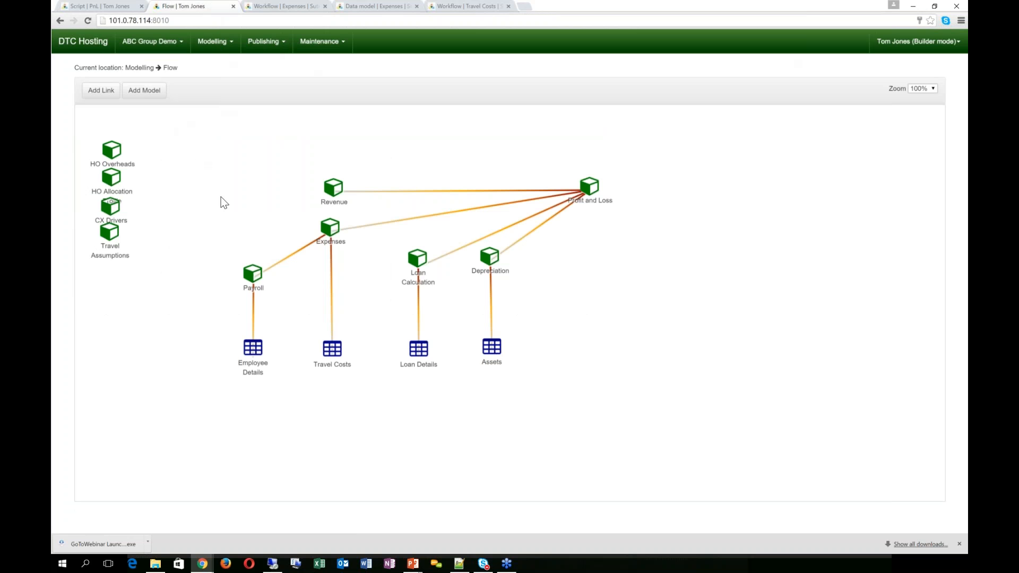
Step: Open Maintenance > Version settings and cancel the copy-version dialog without running it
{"action": "left_click", "coordinate": [312, 41]}
{"action": "mouse_move", "coordinate": [317, 66]}
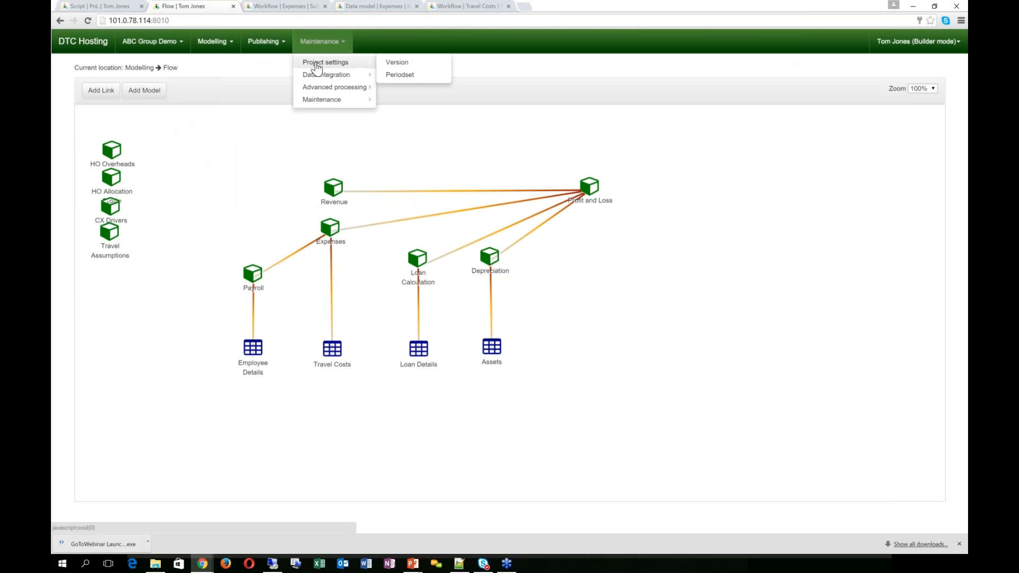
{"action": "left_click", "coordinate": [399, 64]}
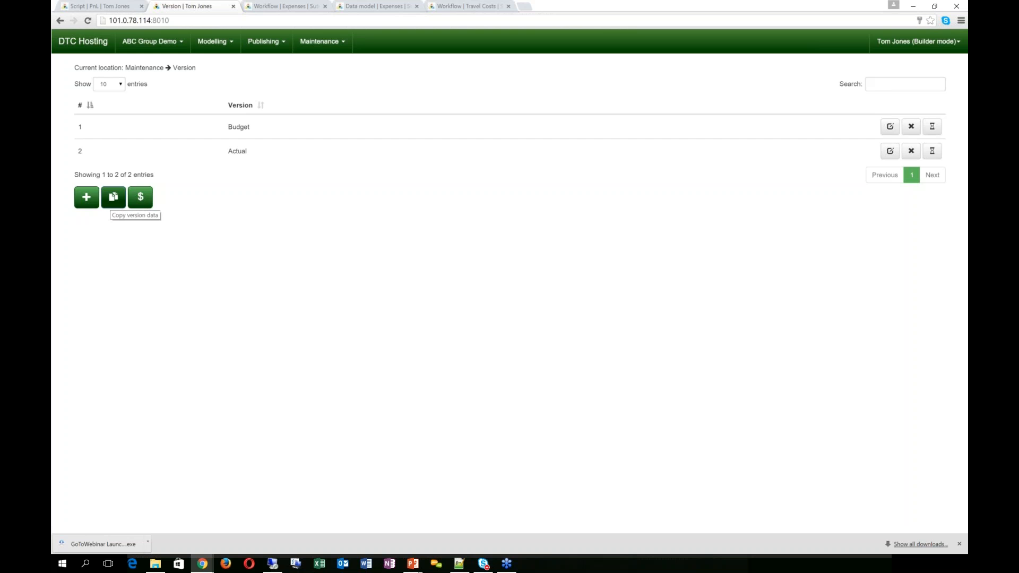
{"action": "left_click", "coordinate": [113, 197]}
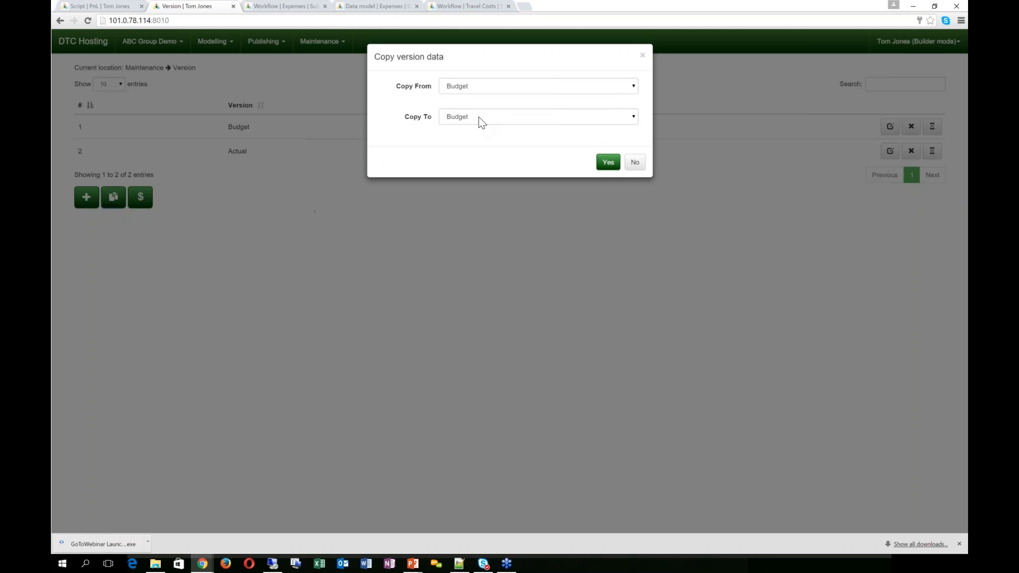
{"action": "left_click", "coordinate": [480, 119]}
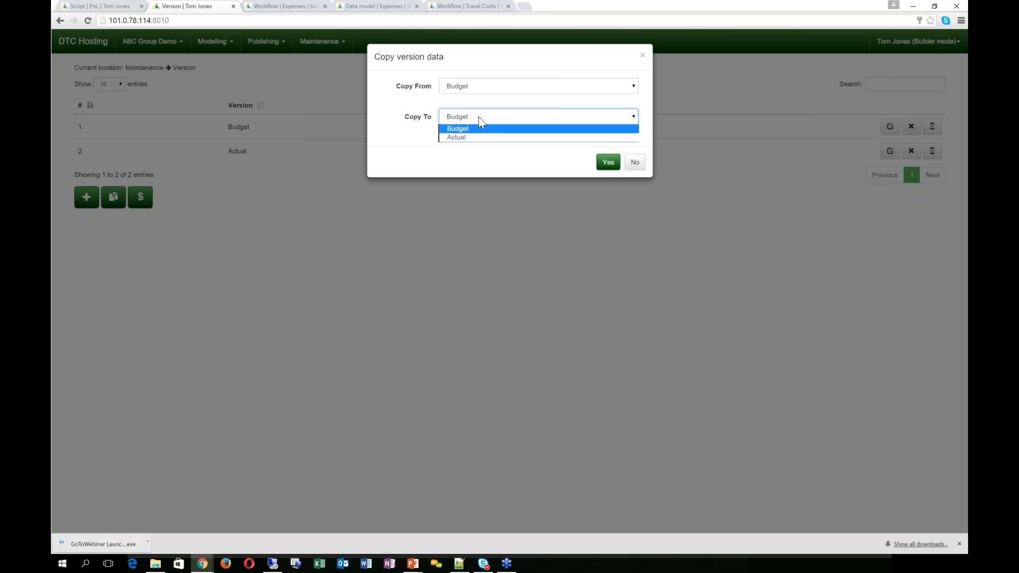
{"action": "left_click", "coordinate": [480, 120]}
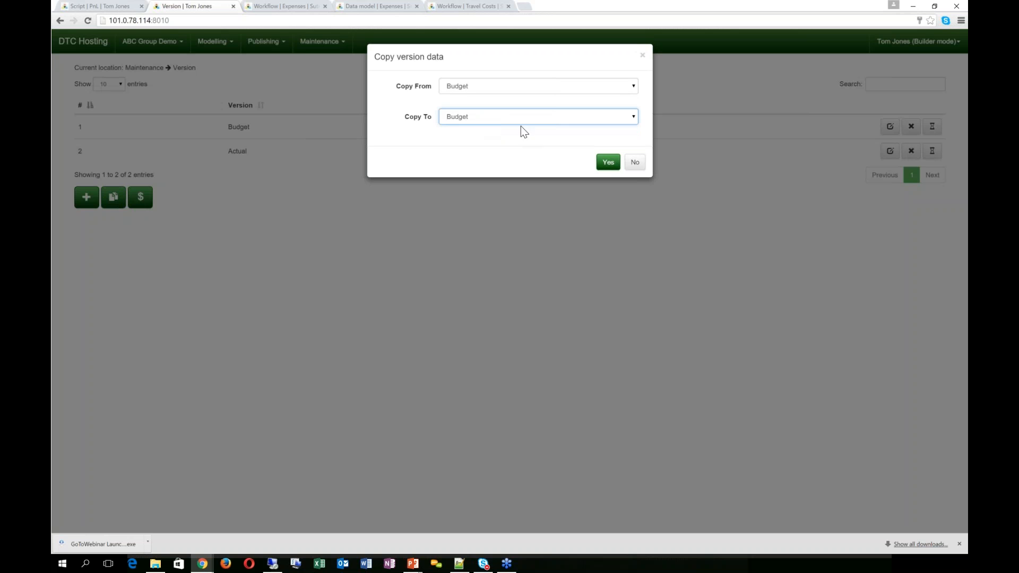
{"action": "left_click", "coordinate": [635, 163]}
Step: Add a new version named 'Forecast Jan'
{"action": "left_click", "coordinate": [86, 198]}
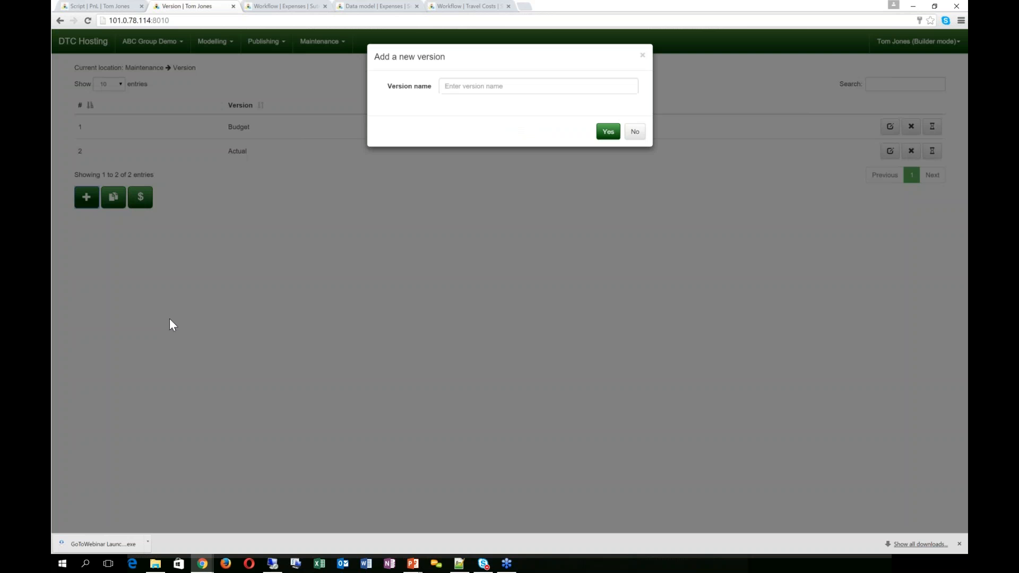
{"action": "left_click", "coordinate": [490, 88]}
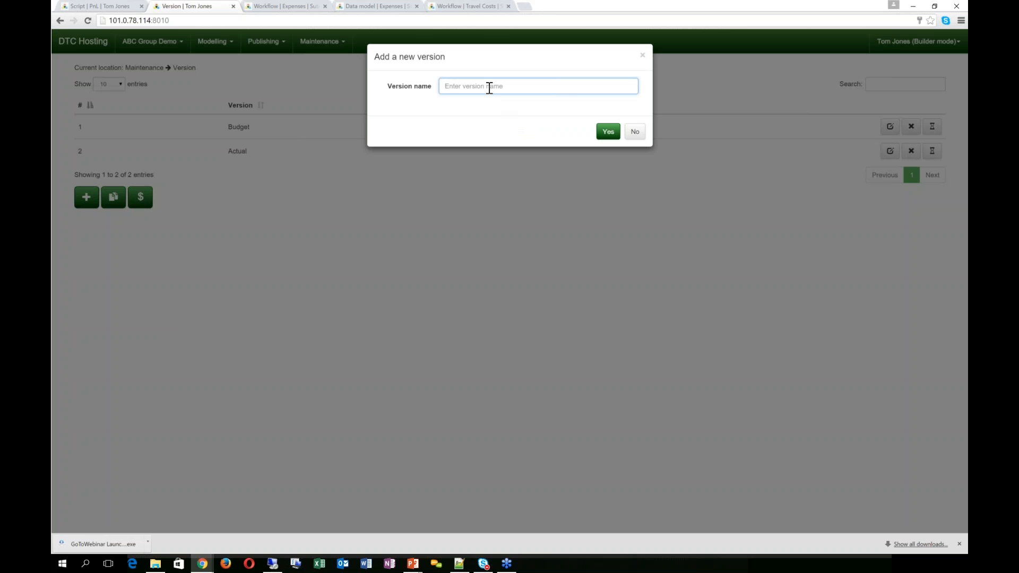
{"action": "type", "text": "Forecost"}
{"action": "key", "text": "BackSpace"}
{"action": "key", "text": "BackSpace"}
{"action": "type", "text": "ast Jan"}
{"action": "left_click", "coordinate": [610, 132]}
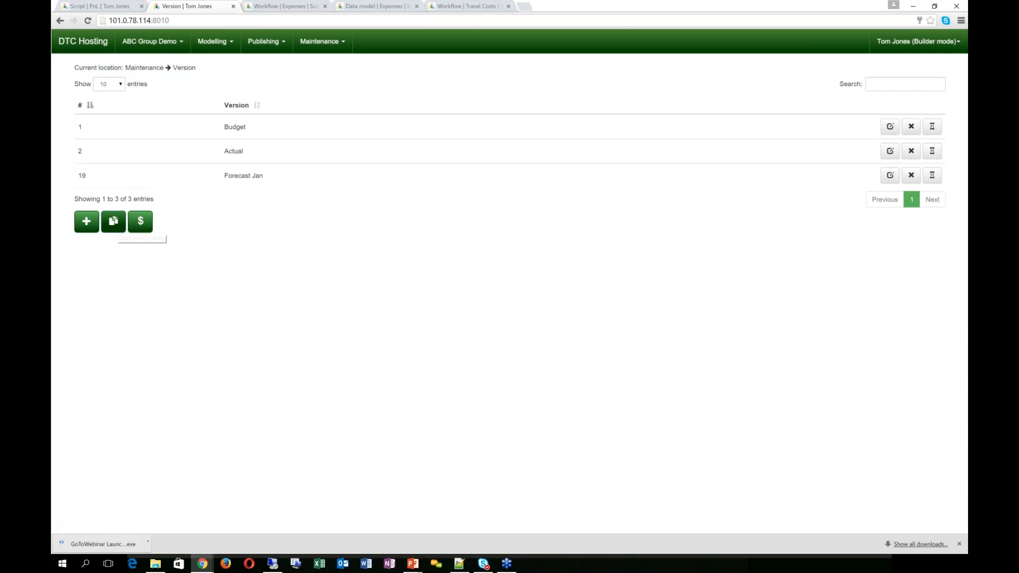
{"action": "left_click", "coordinate": [148, 222]}
Step: Copy Actual and then Budget data into the Forecast Jan version
{"action": "left_click", "coordinate": [474, 87]}
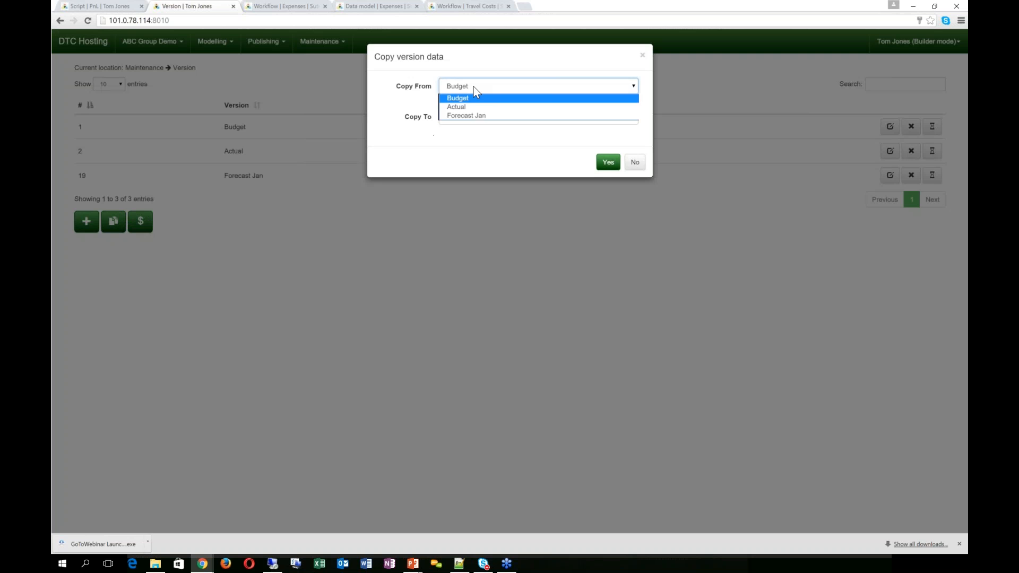
{"action": "left_click", "coordinate": [465, 108]}
{"action": "left_click", "coordinate": [467, 116]}
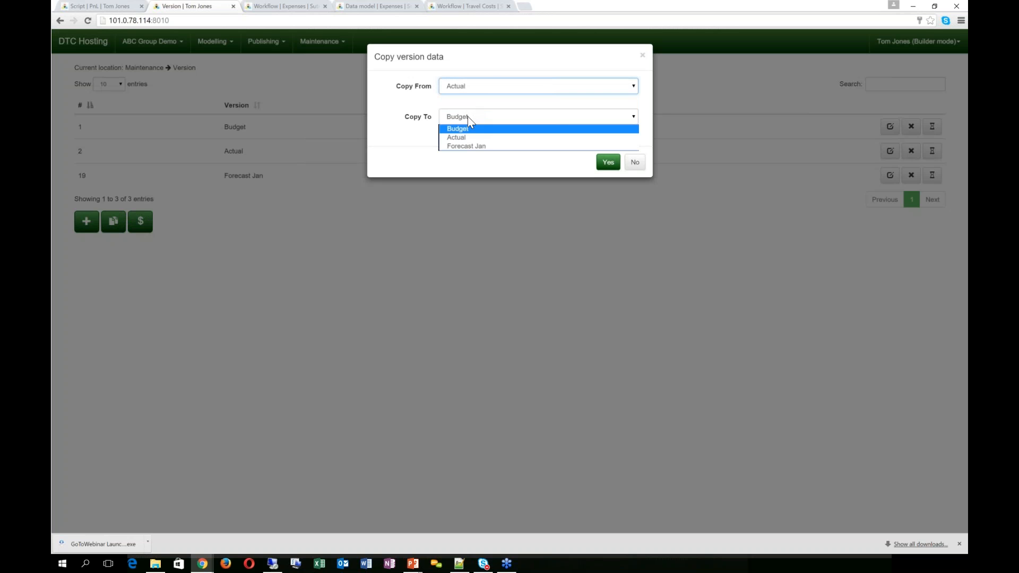
{"action": "left_click", "coordinate": [467, 147]}
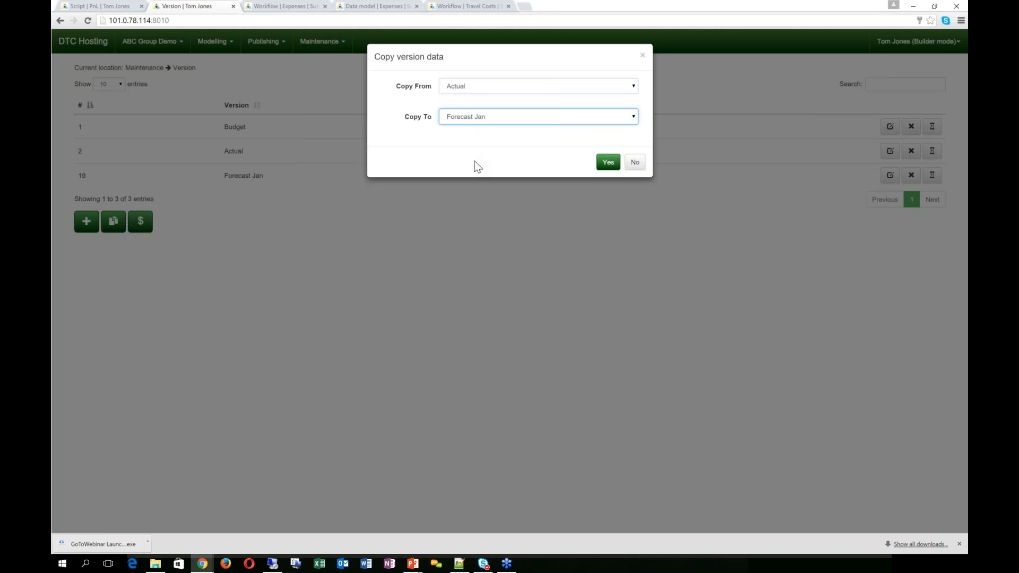
{"action": "left_click", "coordinate": [609, 163]}
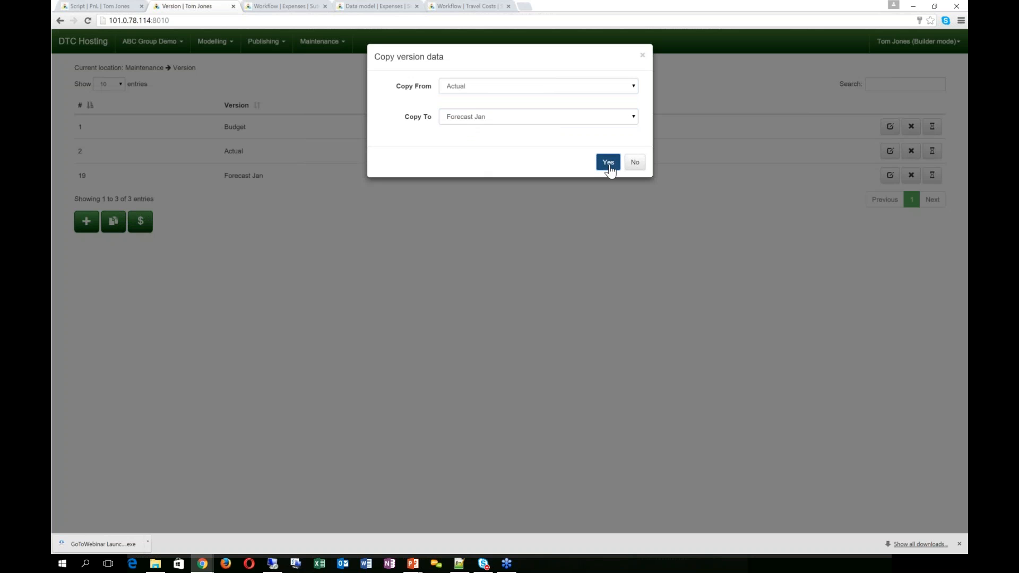
{"action": "left_click", "coordinate": [466, 88]}
{"action": "left_click", "coordinate": [463, 100]}
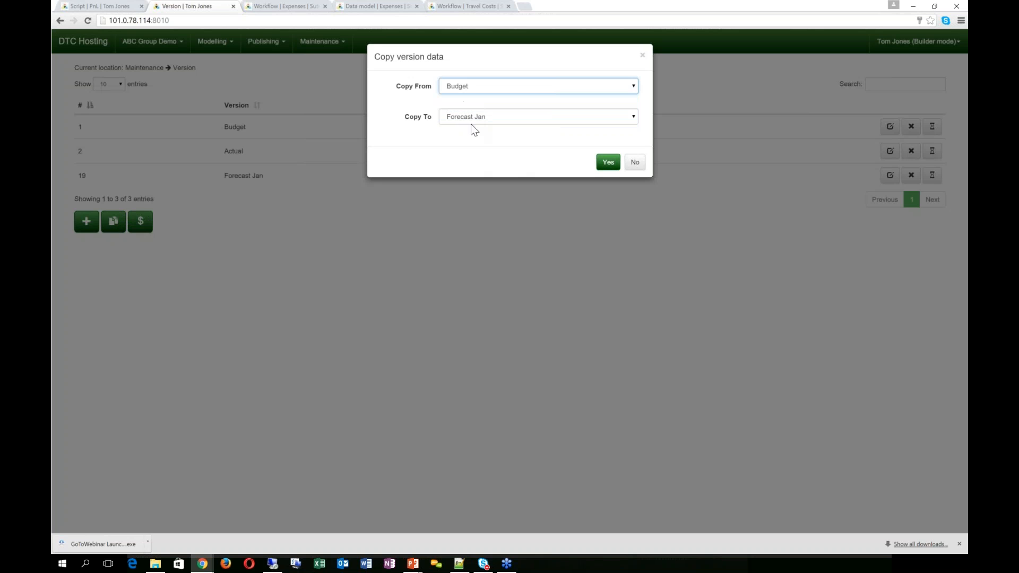
{"action": "left_click", "coordinate": [607, 164]}
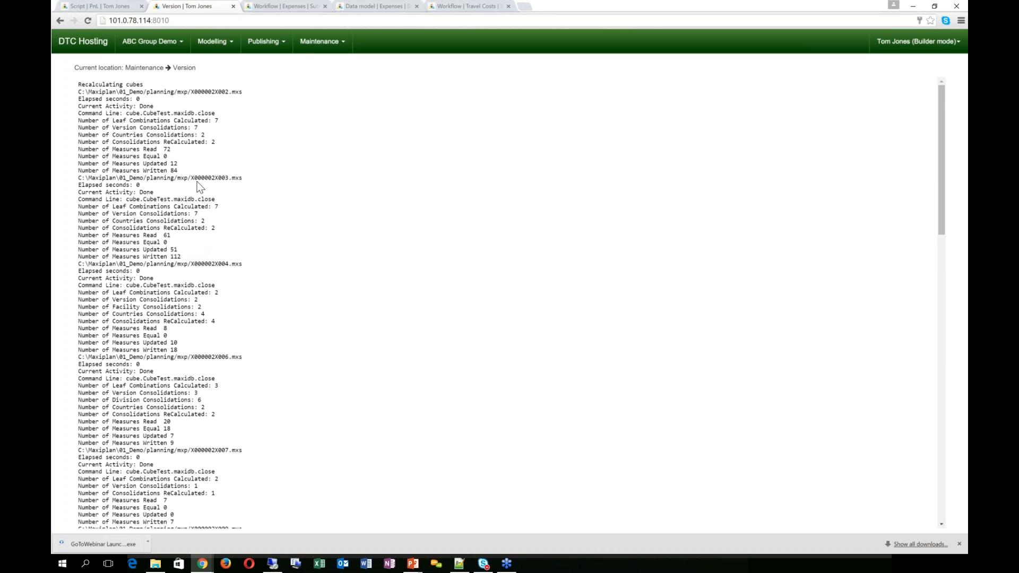
Step: Switch to the Workflow | Expenses tab, where Thailand shows Not Started
{"action": "scroll", "coordinate": [196, 181], "scroll_direction": "down", "scroll_amount": 1}
{"action": "scroll", "coordinate": [197, 181], "scroll_direction": "up", "scroll_amount": 1}
{"action": "scroll", "coordinate": [196, 181], "scroll_direction": "down", "scroll_amount": 1}
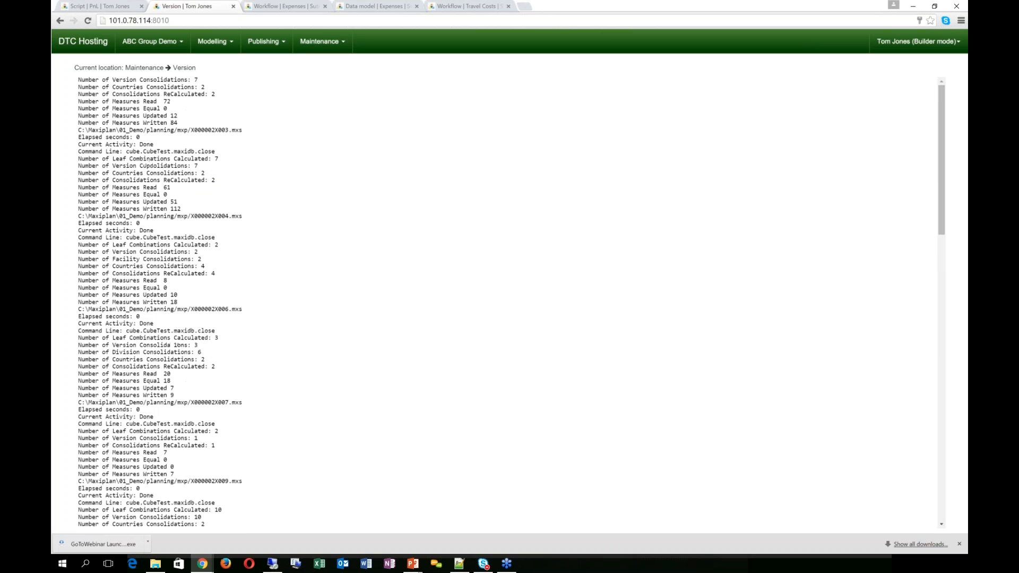
{"action": "scroll", "coordinate": [196, 182], "scroll_direction": "up", "scroll_amount": 1}
{"action": "scroll", "coordinate": [197, 182], "scroll_direction": "down", "scroll_amount": 15}
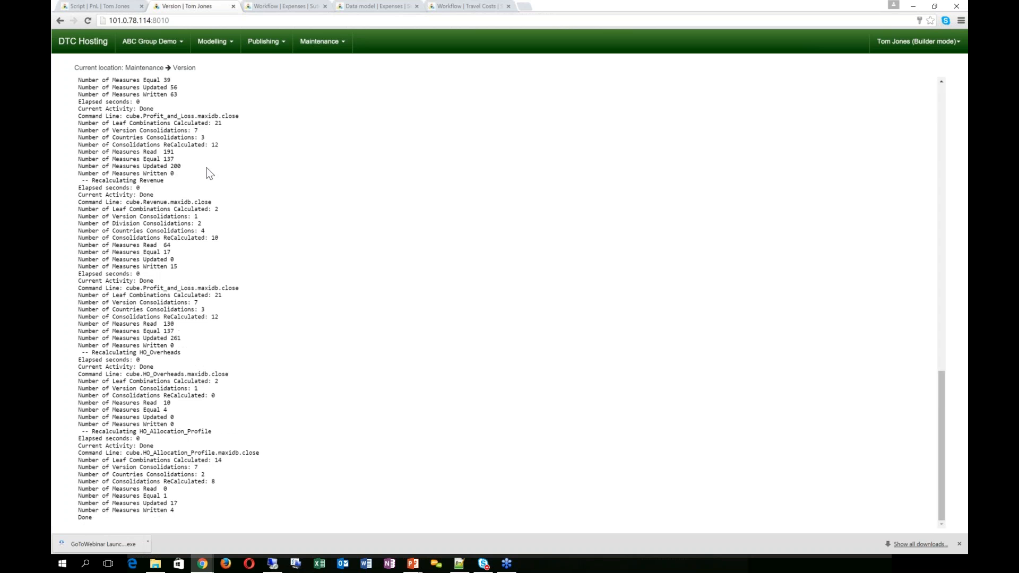
{"action": "left_click", "coordinate": [295, 7]}
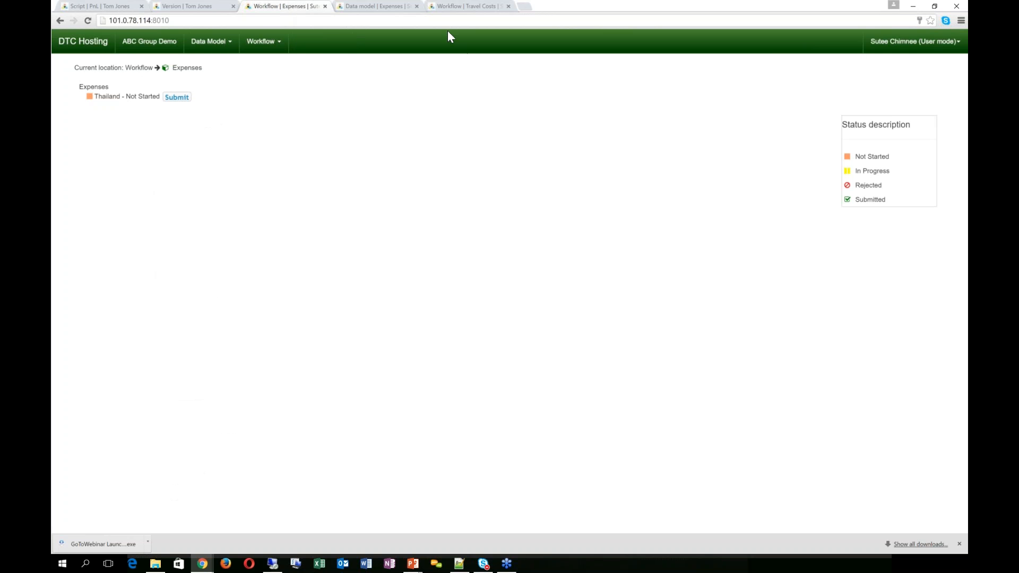
Step: Log out and sign back in as the country user, declining Chrome's save-password offer
{"action": "left_click", "coordinate": [914, 40]}
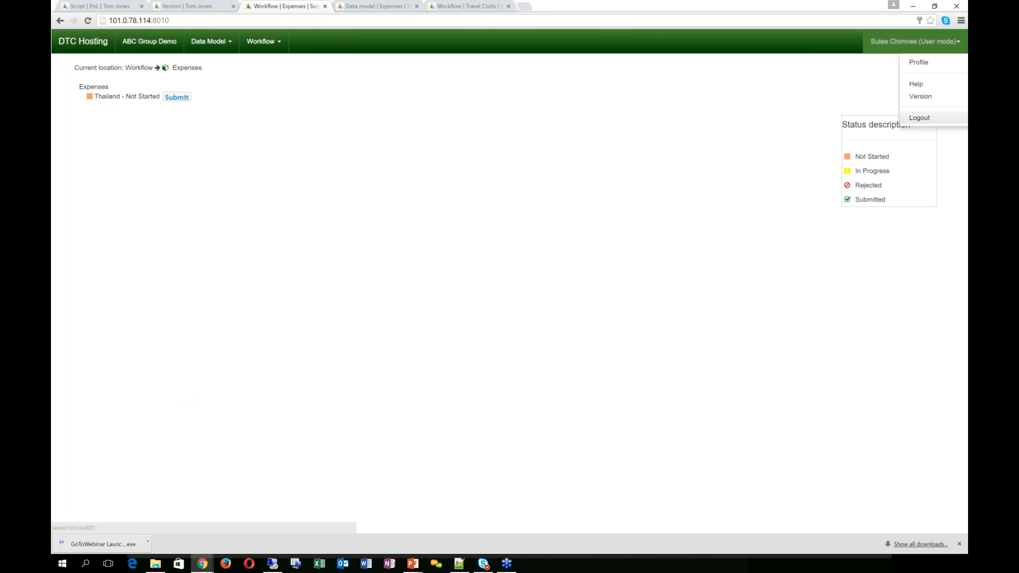
{"action": "left_click", "coordinate": [921, 117]}
{"action": "left_click_drag", "start_coordinate": [539, 212], "coordinate": [380, 223]}
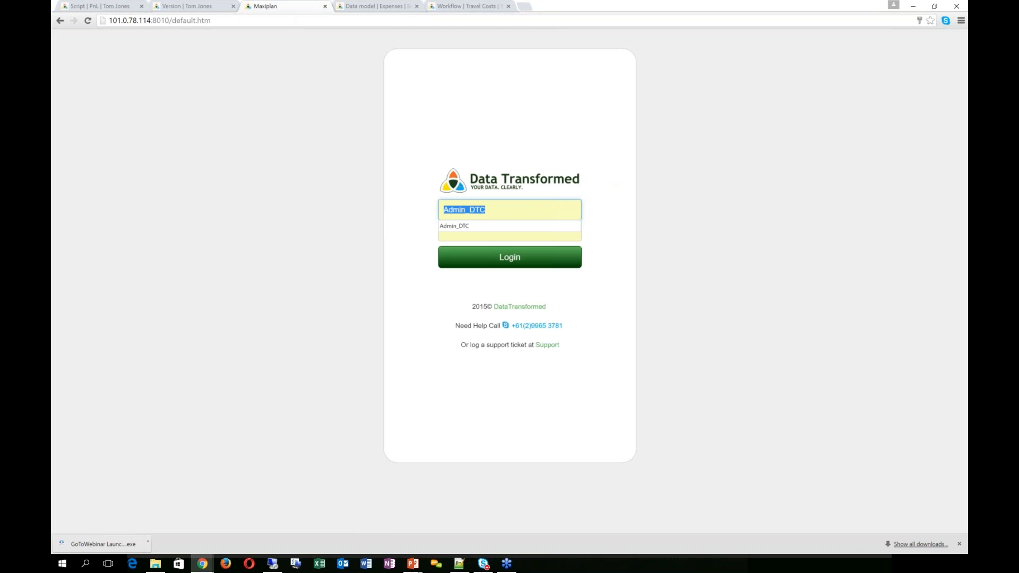
{"action": "type", "text": "sutee"}
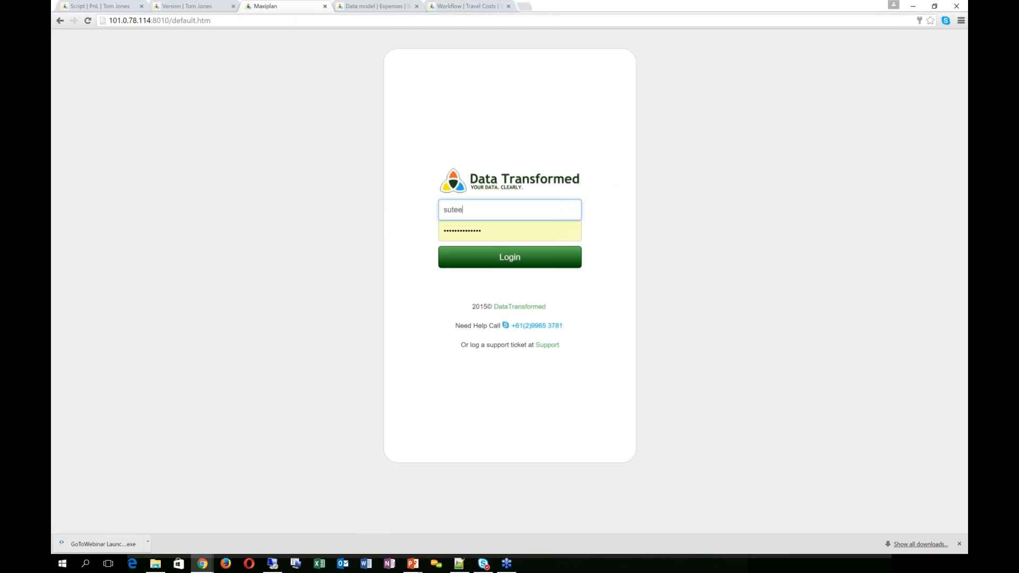
{"action": "key", "text": "Tab"}
{"action": "type", "text": "••••"}
{"action": "key", "text": "Return"}
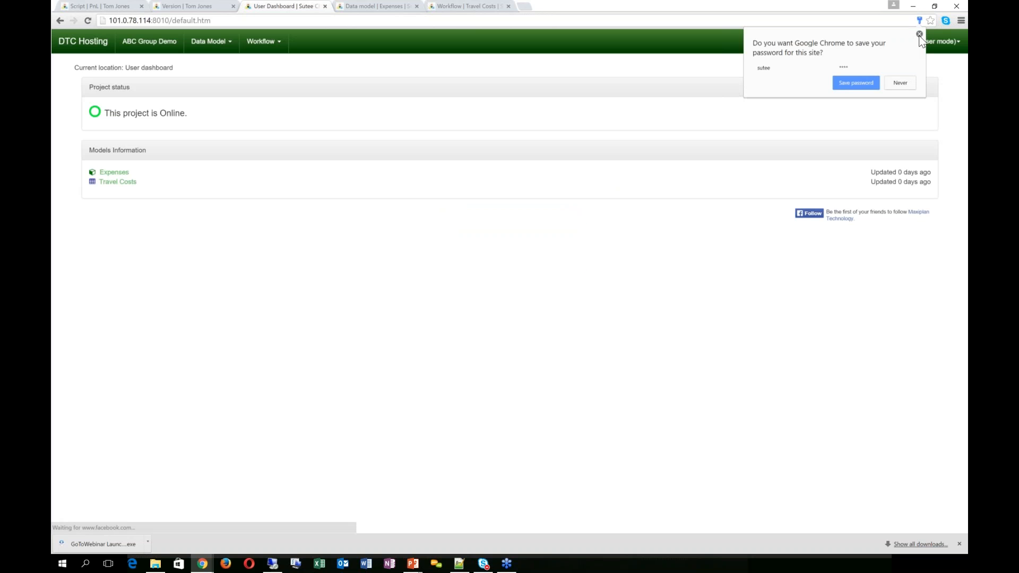
{"action": "left_click", "coordinate": [919, 34]}
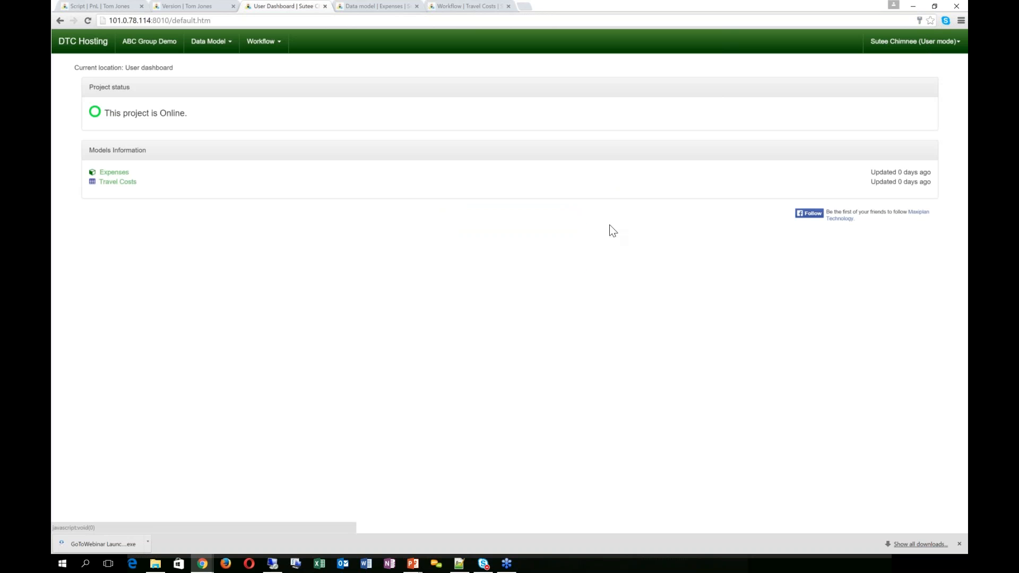
Step: Open the Travel Costs data model showing Thailand's 240,000 USA trip
{"action": "left_click", "coordinate": [214, 41]}
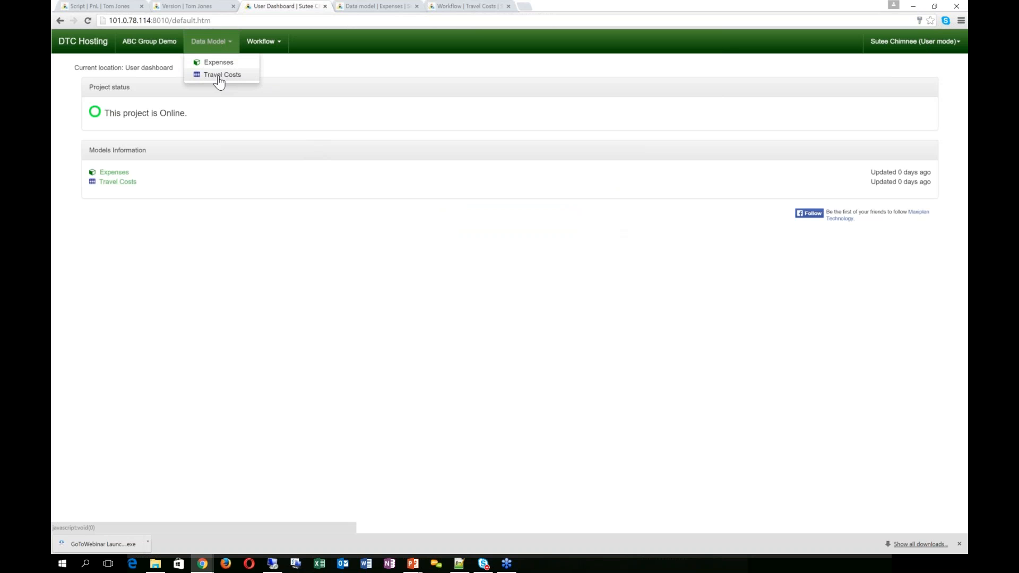
{"action": "left_click", "coordinate": [219, 77]}
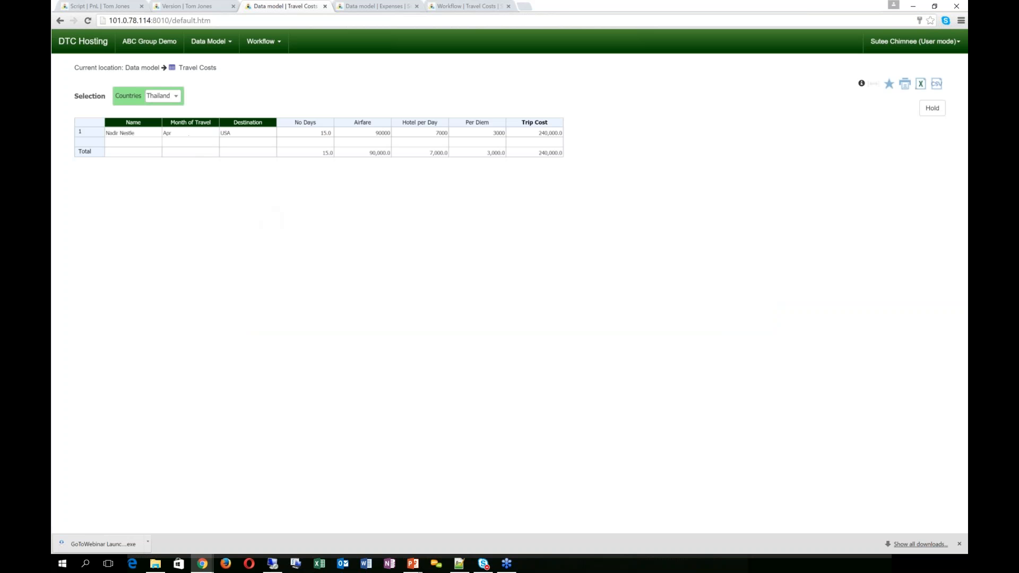
{"action": "left_click", "coordinate": [223, 43]}
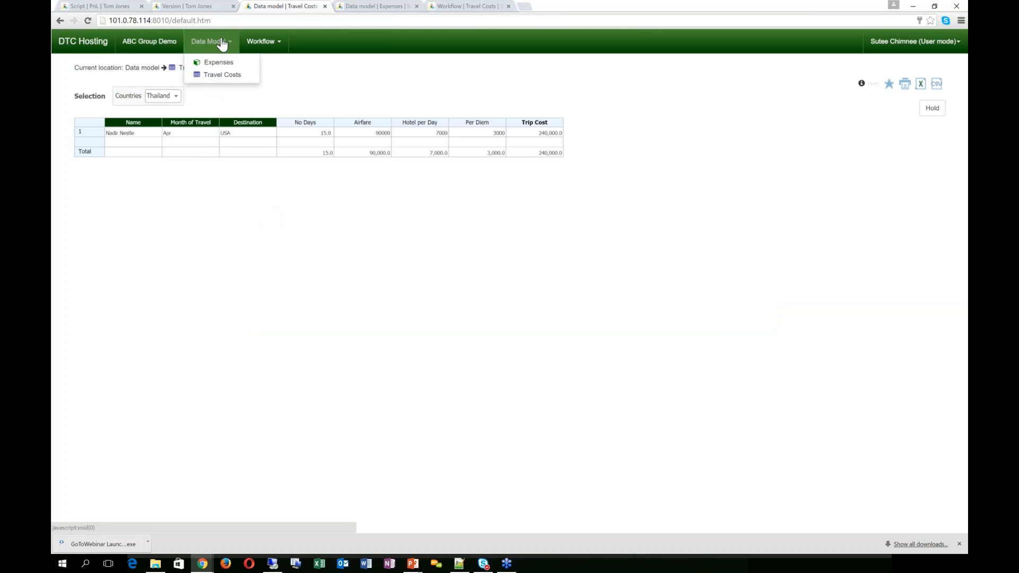
{"action": "left_click", "coordinate": [222, 43]}
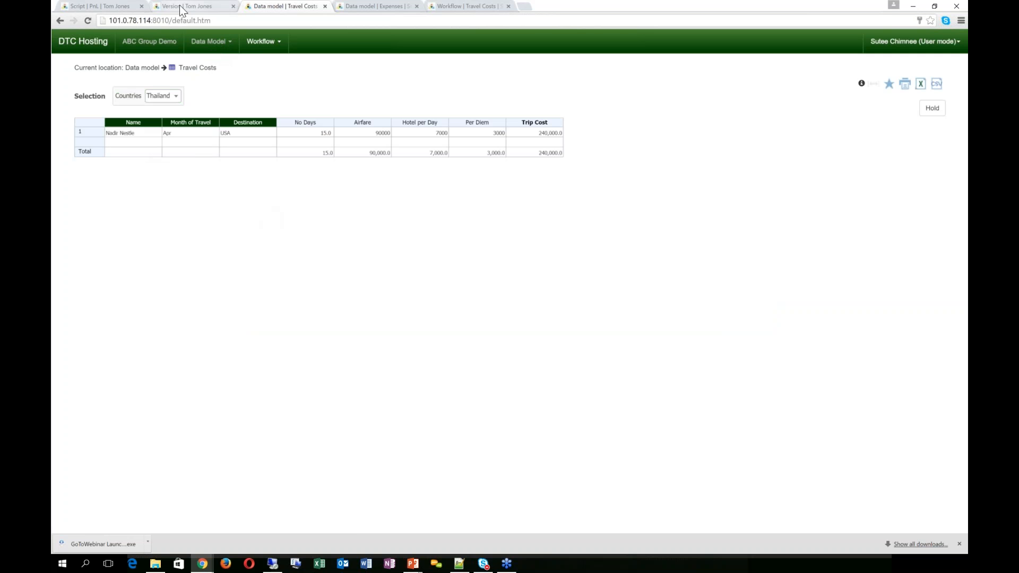
Step: Switch the account into user mode and select the ABC Group Demo project
{"action": "left_click", "coordinate": [159, 6]}
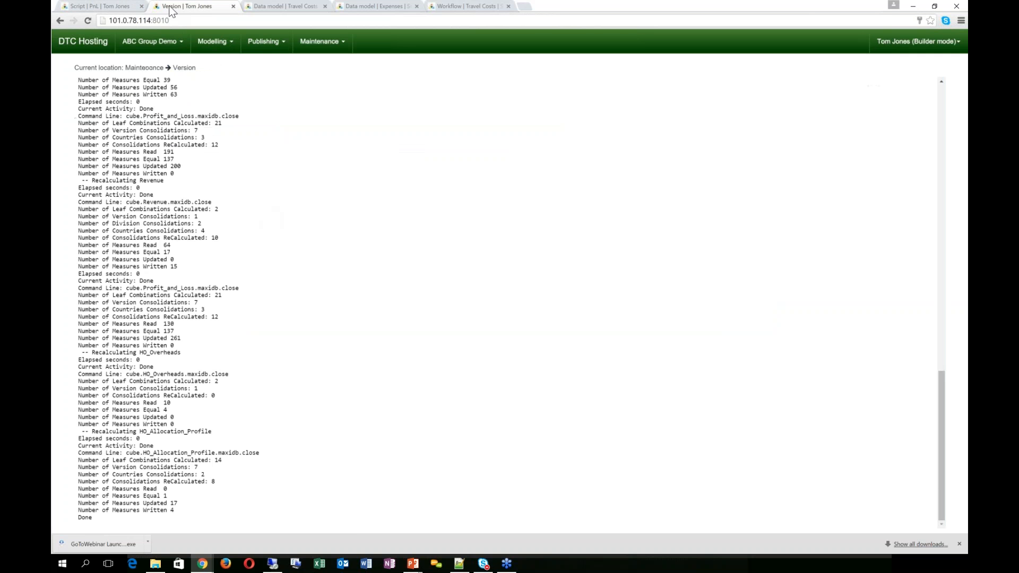
{"action": "left_click", "coordinate": [158, 42]}
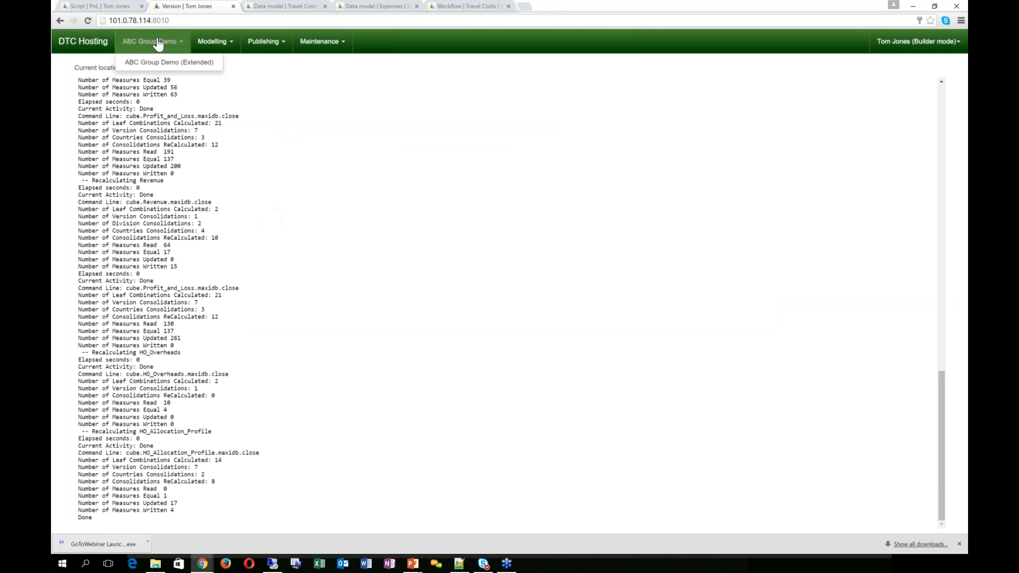
{"action": "left_click", "coordinate": [917, 42]}
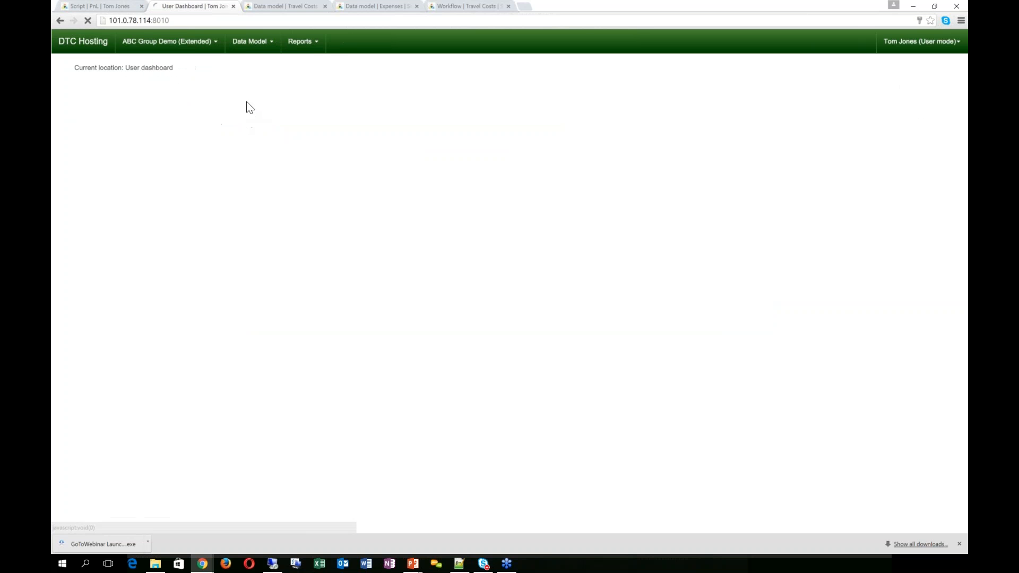
{"action": "left_click", "coordinate": [169, 41]}
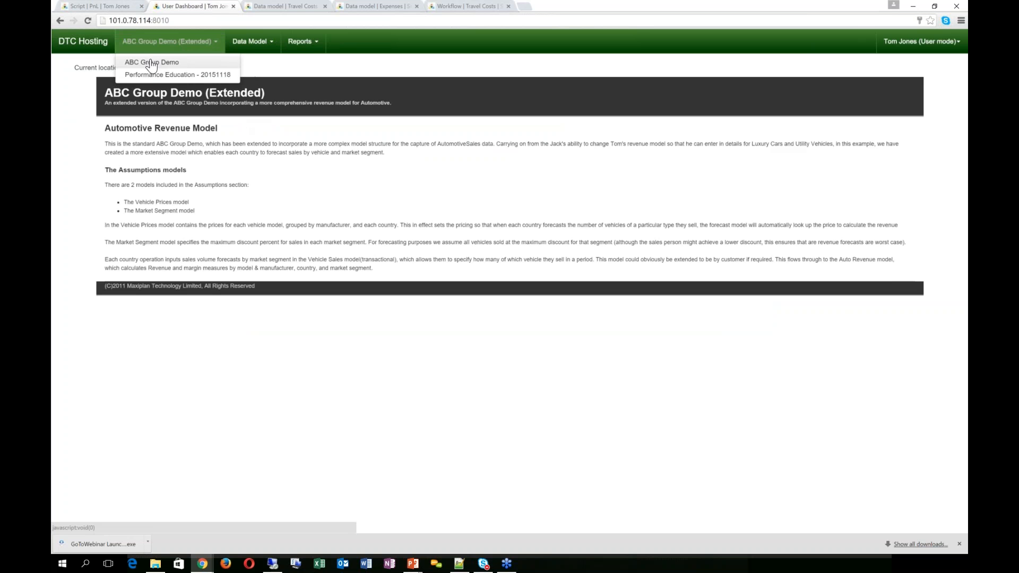
{"action": "left_click", "coordinate": [181, 62]}
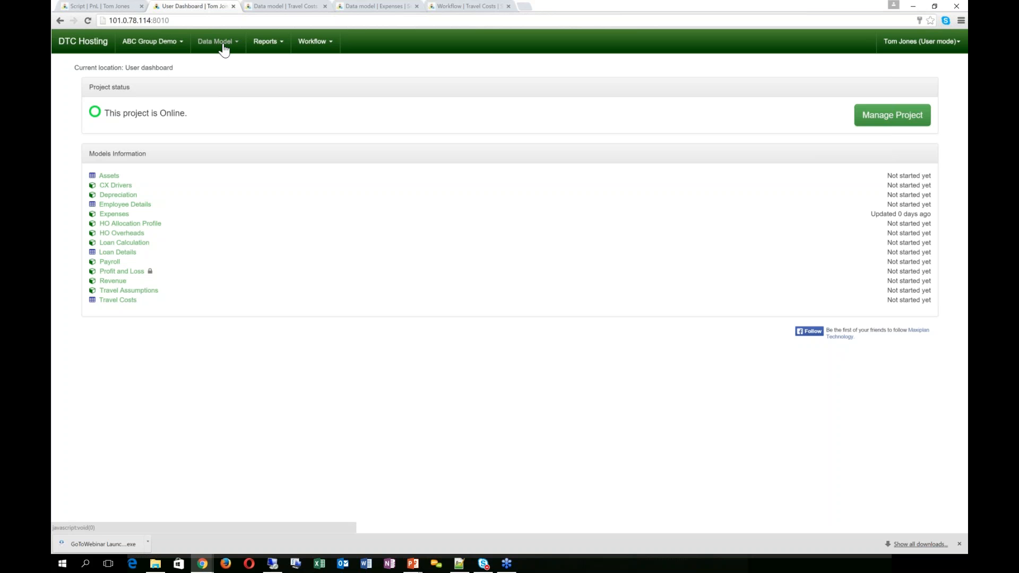
Step: Bring up the Reports > ABC Reports list, briefly toggling to ABC Group Demo (Extended) and back
{"action": "left_click", "coordinate": [274, 48]}
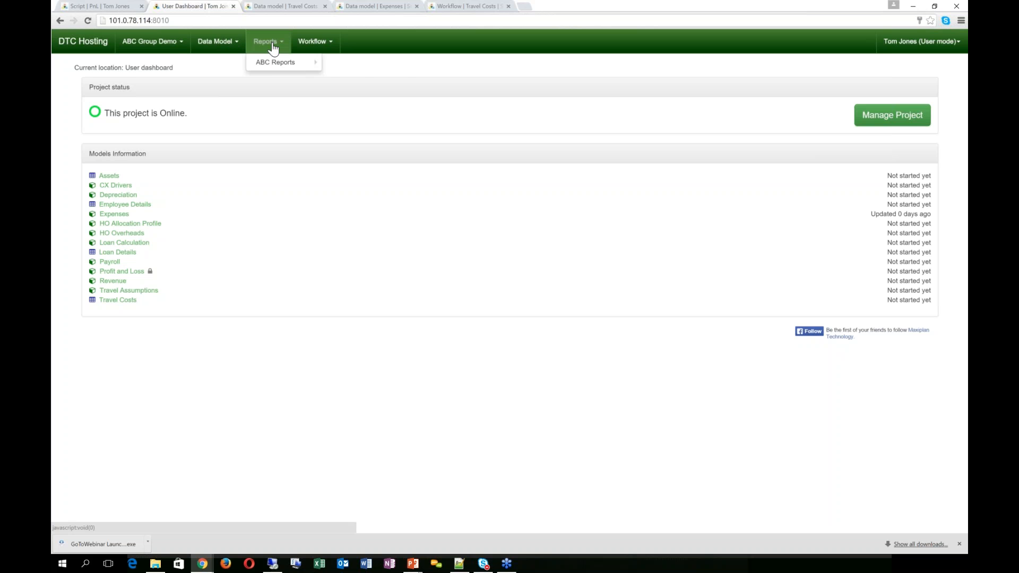
{"action": "mouse_move", "coordinate": [273, 65]}
{"action": "left_click", "coordinate": [156, 44]}
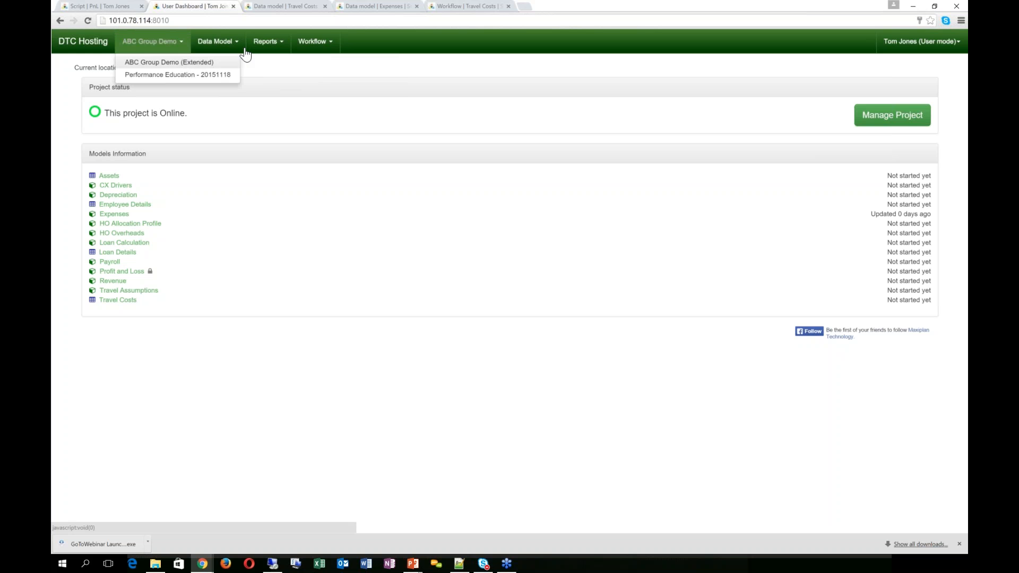
{"action": "left_click", "coordinate": [167, 61]}
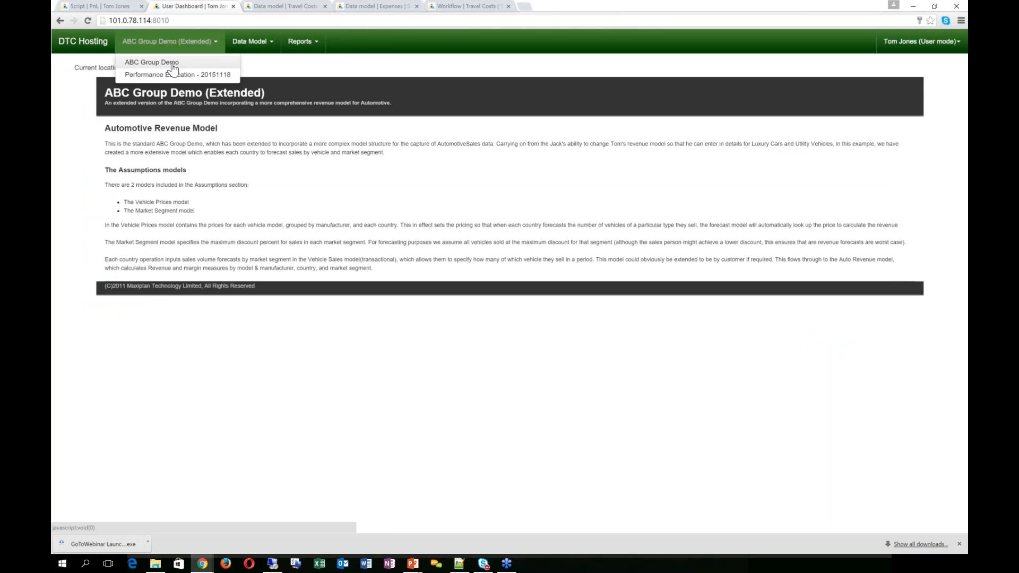
{"action": "left_click", "coordinate": [172, 64]}
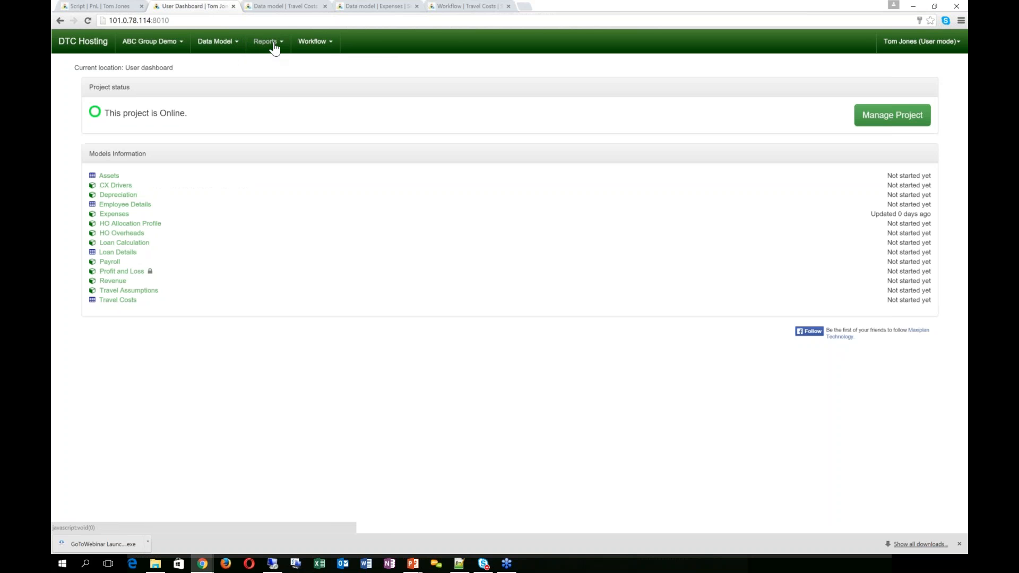
{"action": "left_click", "coordinate": [274, 47]}
{"action": "mouse_move", "coordinate": [282, 62]}
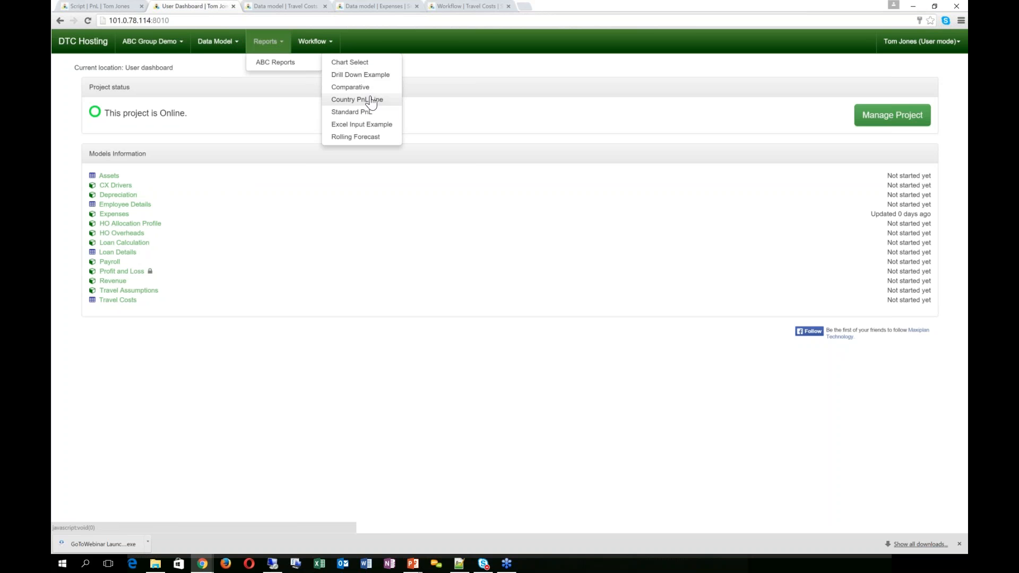
Step: Show the Chart Select country chart of Total Operating Expense for the Forecast Jan version
{"action": "left_click", "coordinate": [369, 64]}
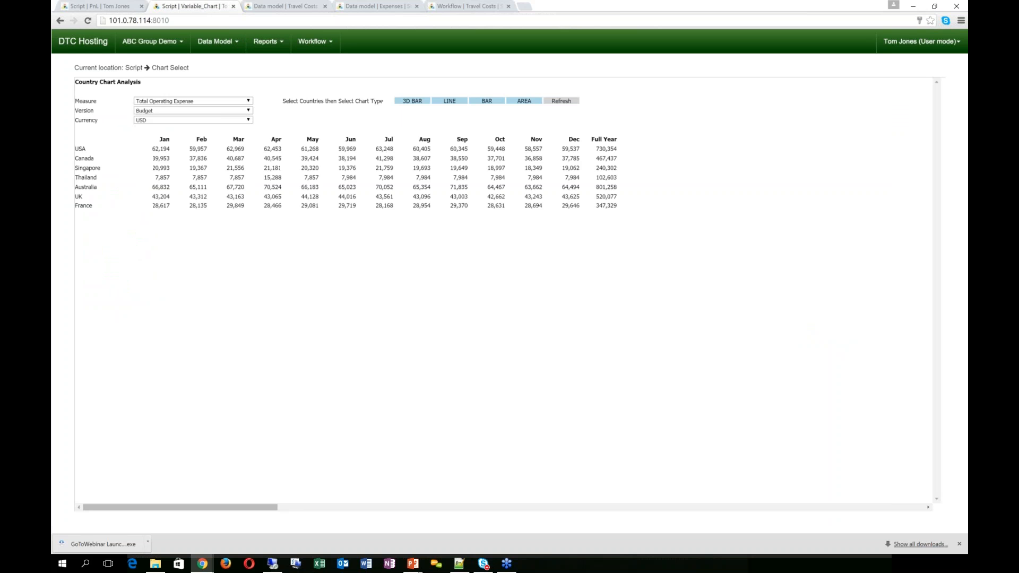
{"action": "left_click", "coordinate": [247, 110]}
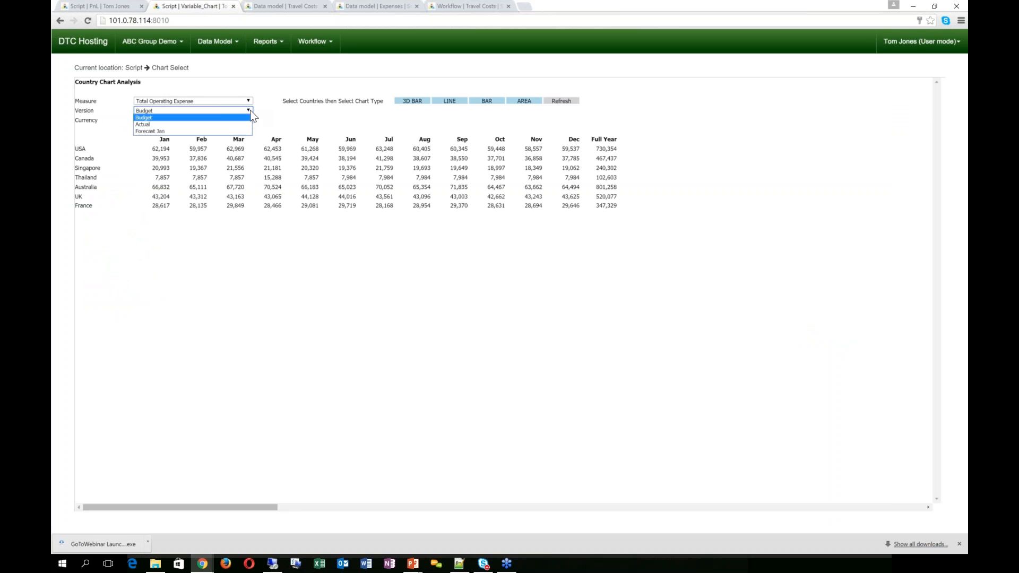
{"action": "left_click", "coordinate": [230, 131]}
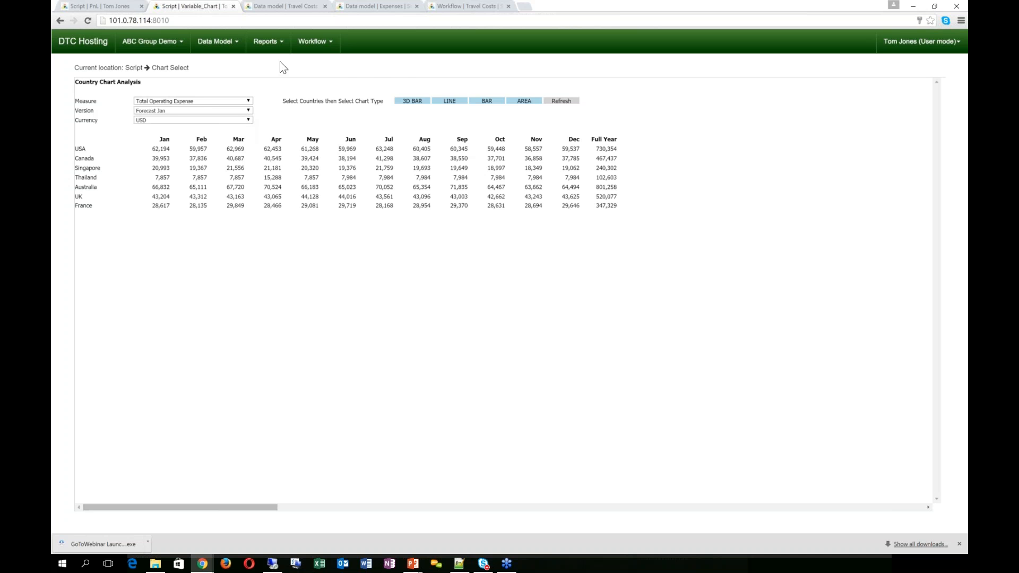
{"action": "left_click", "coordinate": [279, 43]}
Step: Open the Rolling Forecast report and switch back to the PowerPoint slide deck
{"action": "mouse_move", "coordinate": [282, 62]}
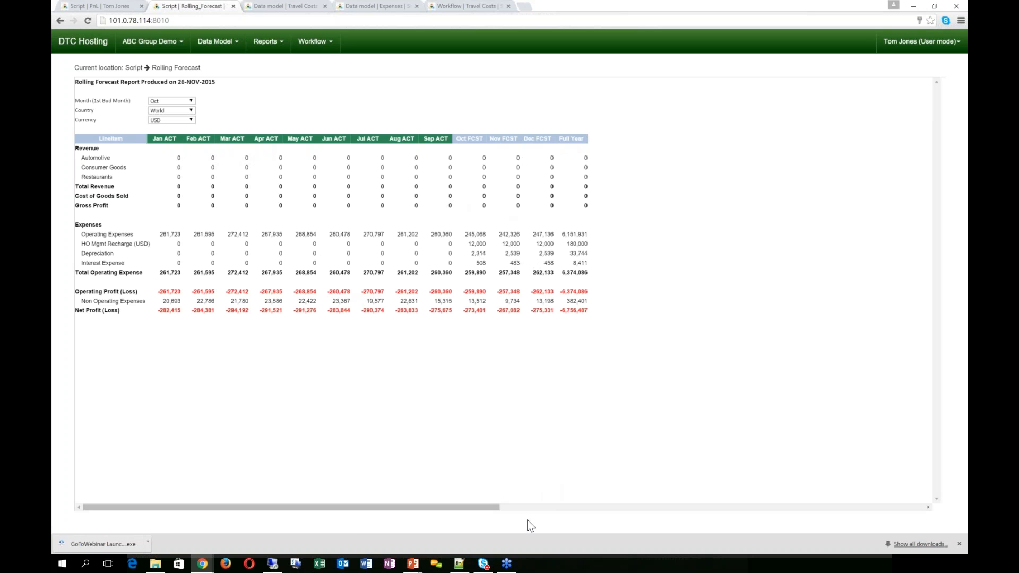
{"action": "key", "text": "alt+Tab"}
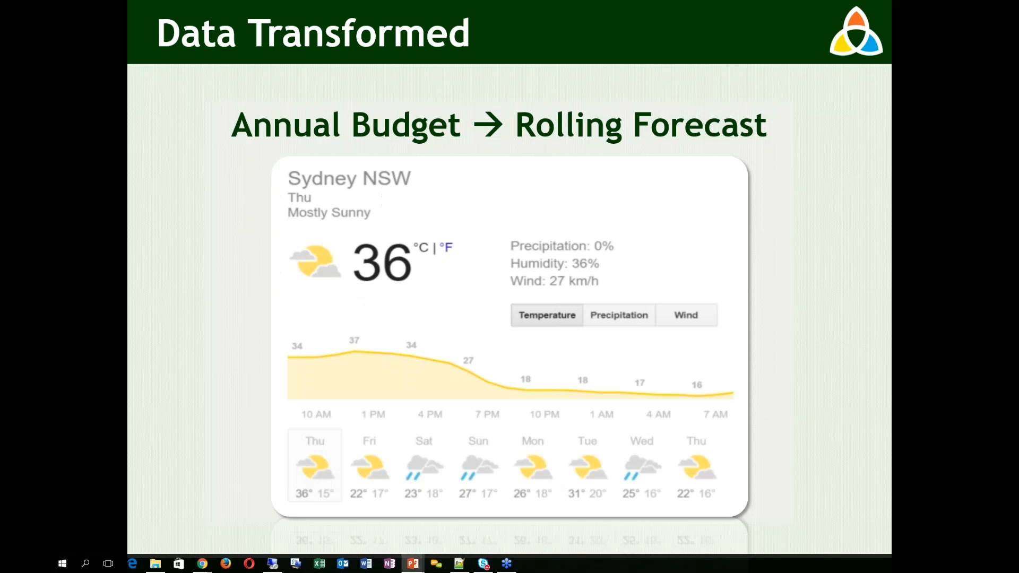